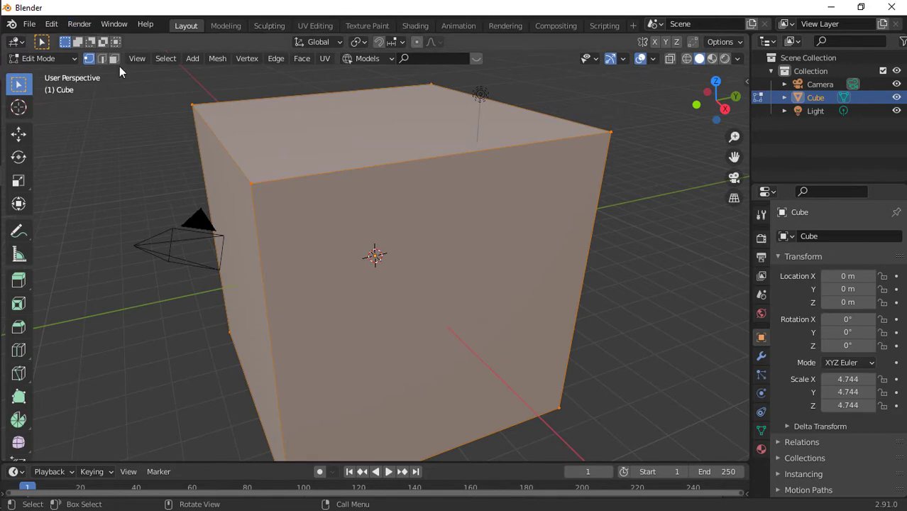
# Clear the selection in face select mode, select the cube's top face and inset it by about 0.17.
pyautogui.click(113, 58)
pyautogui.hotkey('alt', 'a')
pyautogui.click(309, 102)
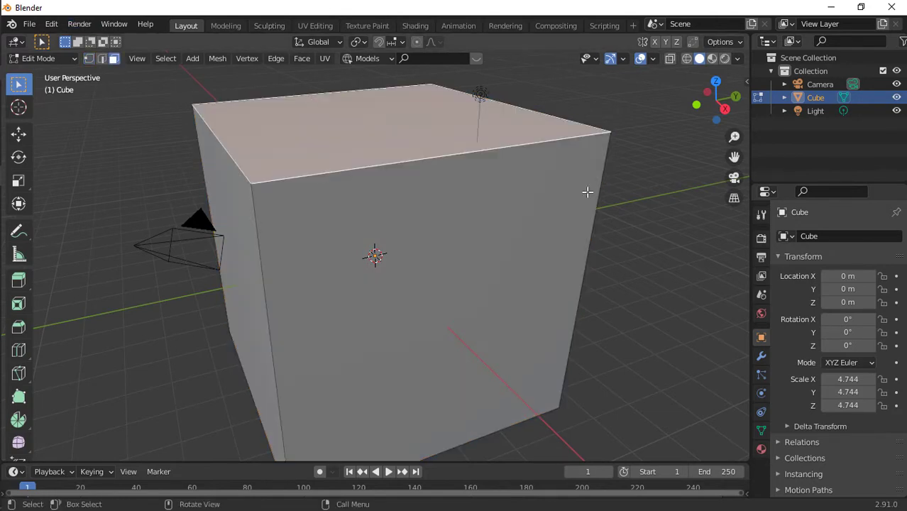
pyautogui.press('i')
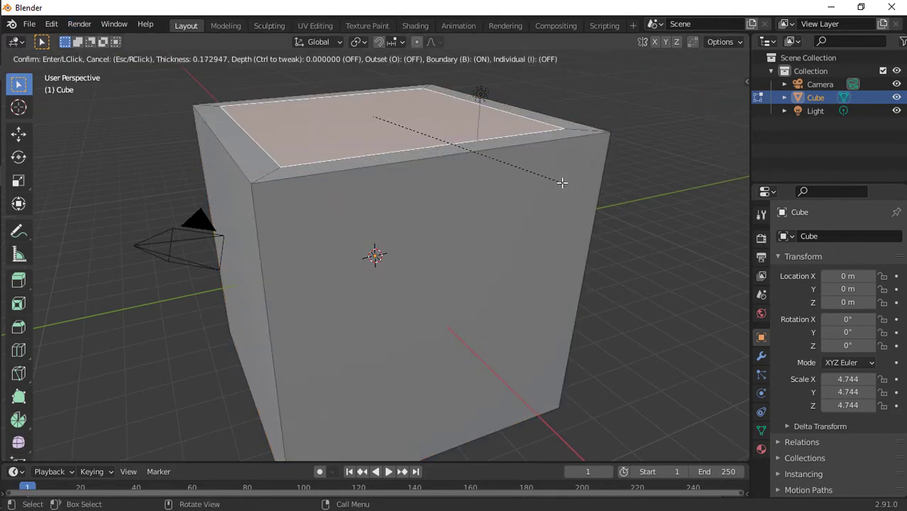
pyautogui.click(564, 185)
# Extrude the inset top face deep down into the cube to hollow it out, and adjust the inner floor's height along Z.
pyautogui.press('e')
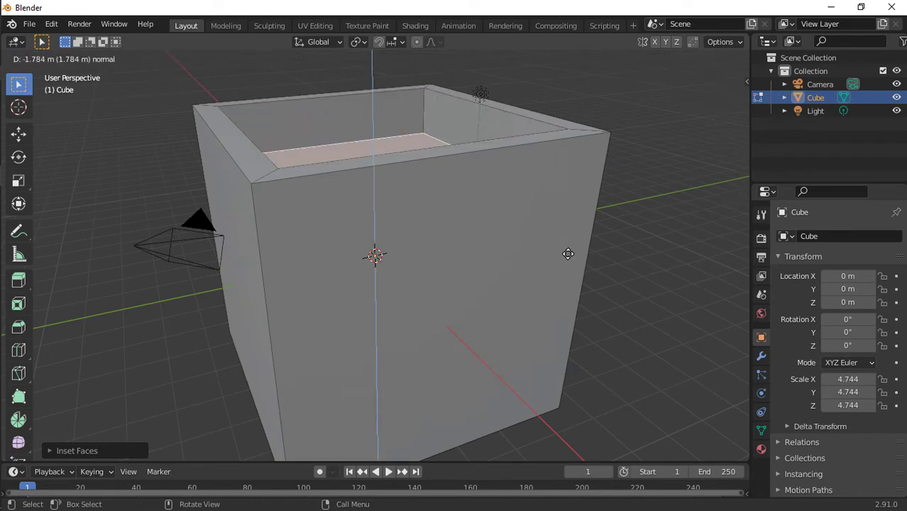
pyautogui.click(561, 361)
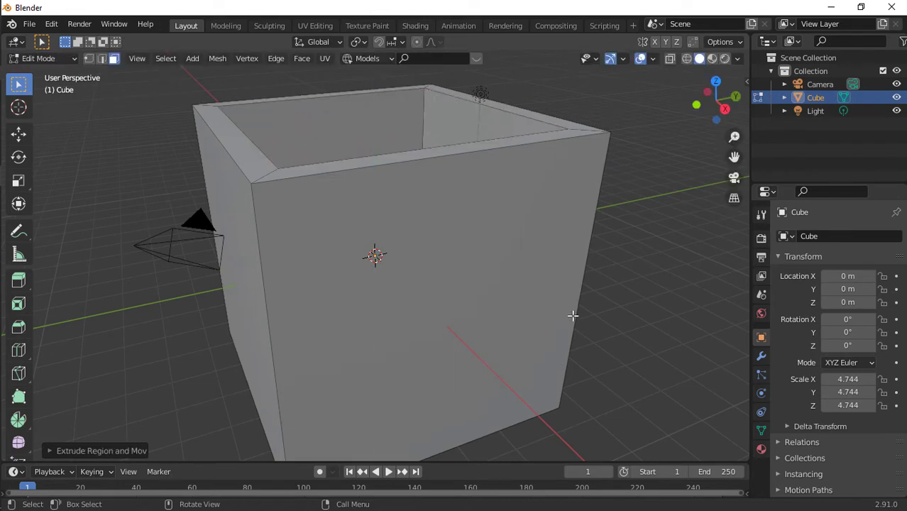
pyautogui.scroll(-2, 717, 231)
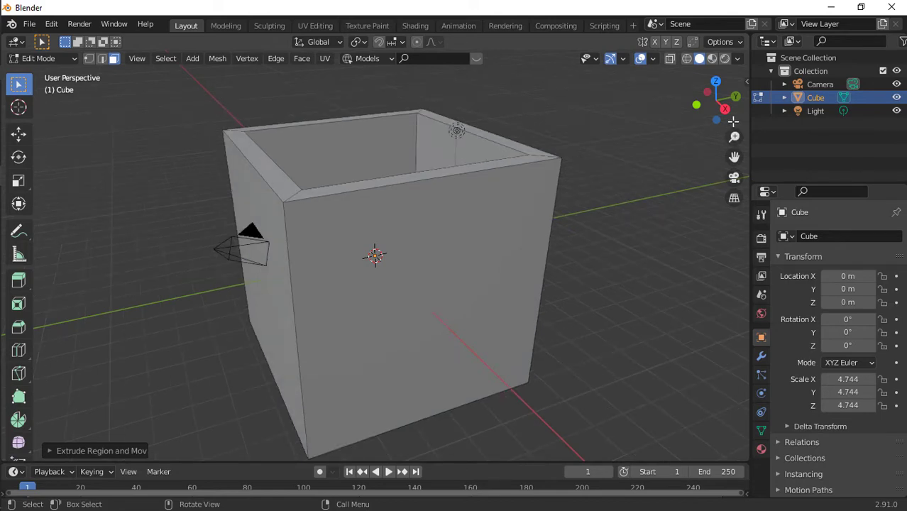
pyautogui.moveTo(733, 121); pyautogui.dragTo(708, 122)
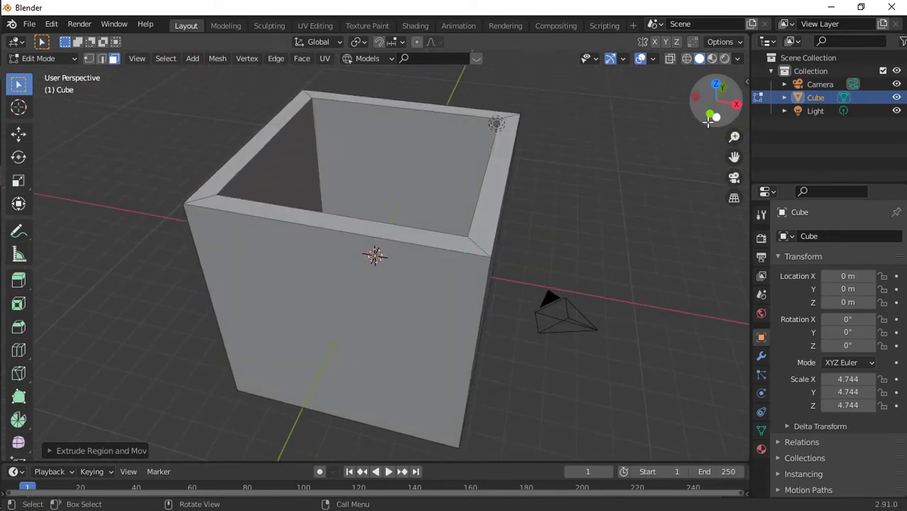
pyautogui.press('g')
pyautogui.press('z')
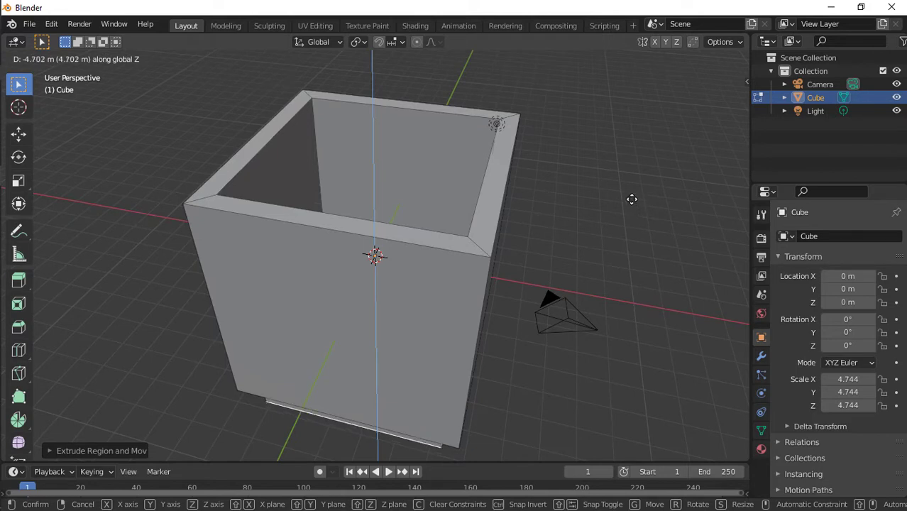
pyautogui.click(622, 174)
pyautogui.scroll(-4, 621, 174)
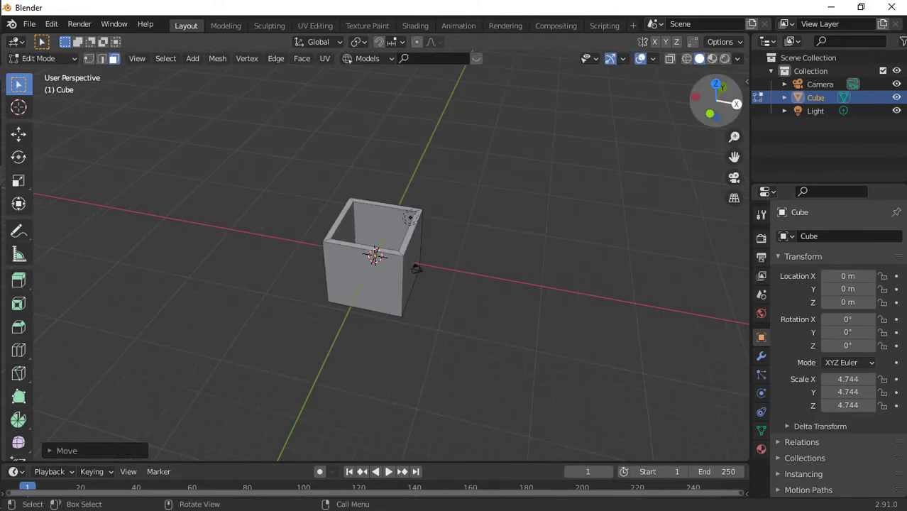
pyautogui.moveTo(416, 267); pyautogui.dragTo(537, 249, button='middle')
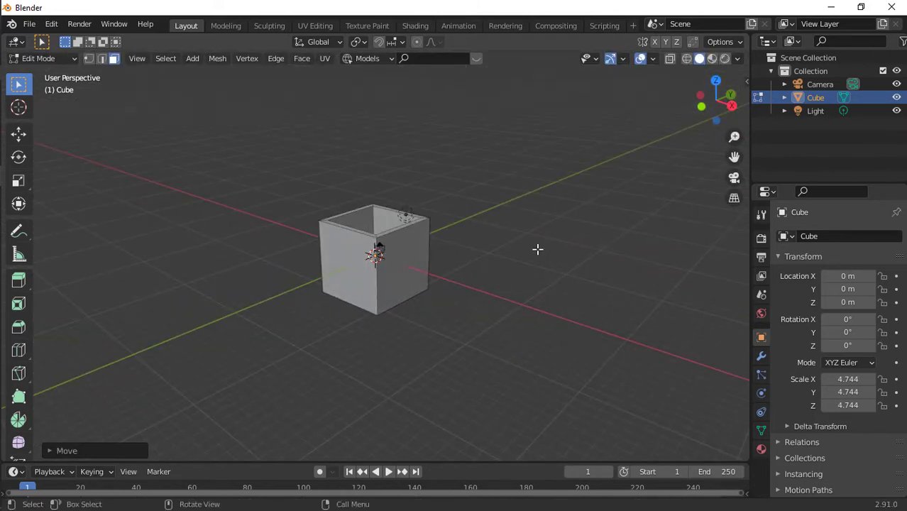
# Return to Object Mode and stretch the hollow box along Z to a Z scale of about 33.87.
pyautogui.press('Tab')
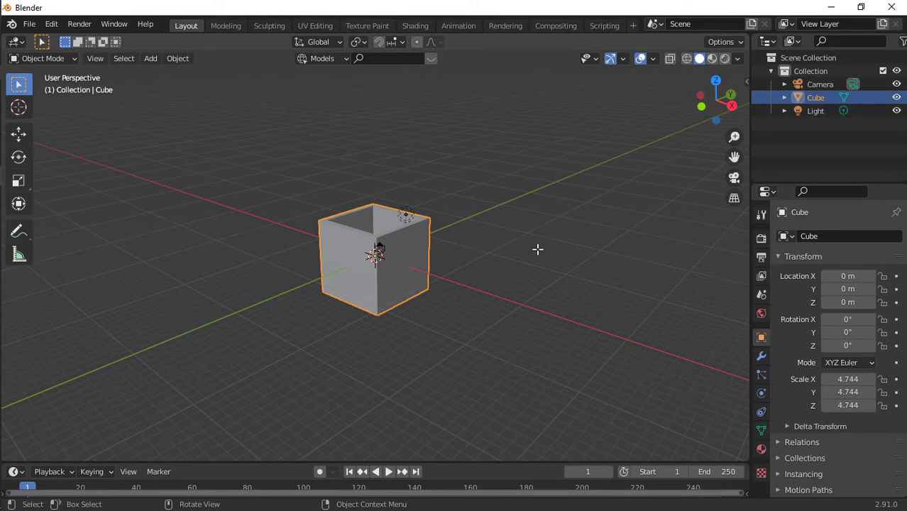
pyautogui.scroll(-5, 537, 249)
pyautogui.press('s')
pyautogui.press('z')
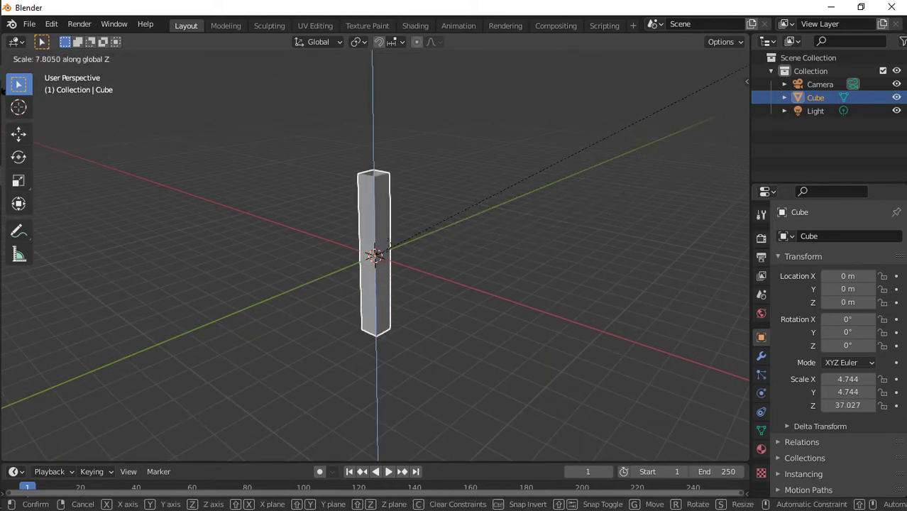
pyautogui.click(665, 147)
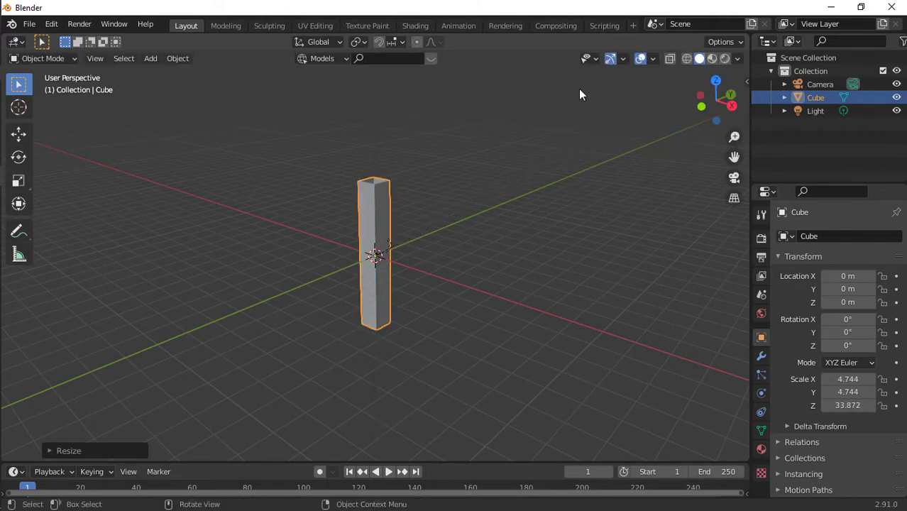
# Duplicate the tower about 31.3 m along X and shorten the copy to a Z scale of about 14.61.
pyautogui.hotkey('shift', 'd')
pyautogui.press('x')
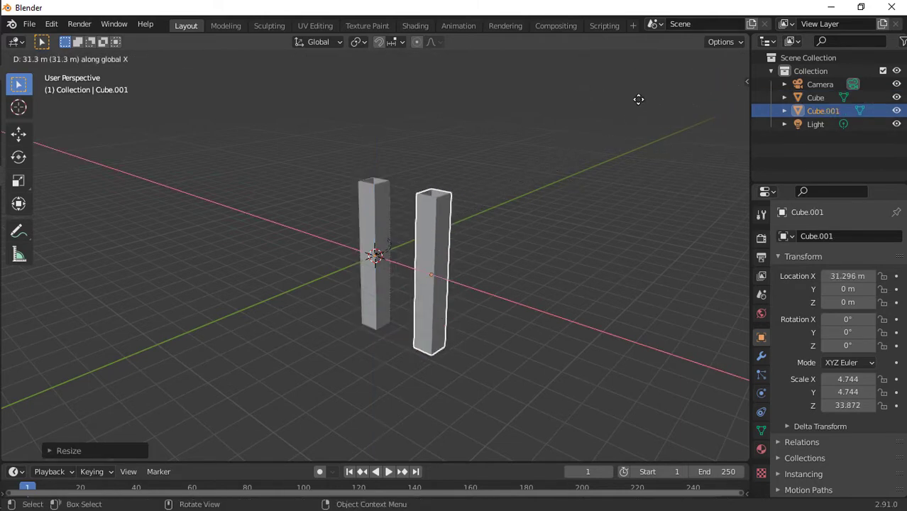
pyautogui.click(638, 100)
pyautogui.press('s')
pyautogui.press('z')
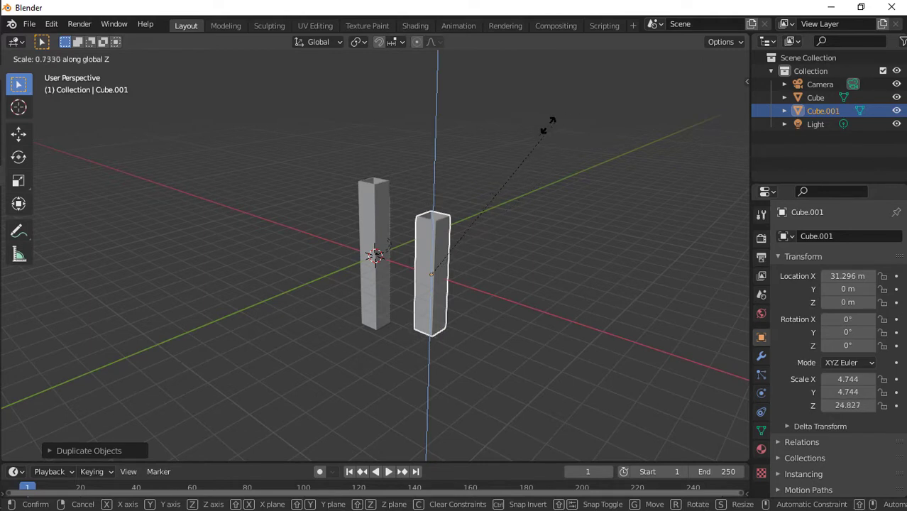
pyautogui.click(476, 178)
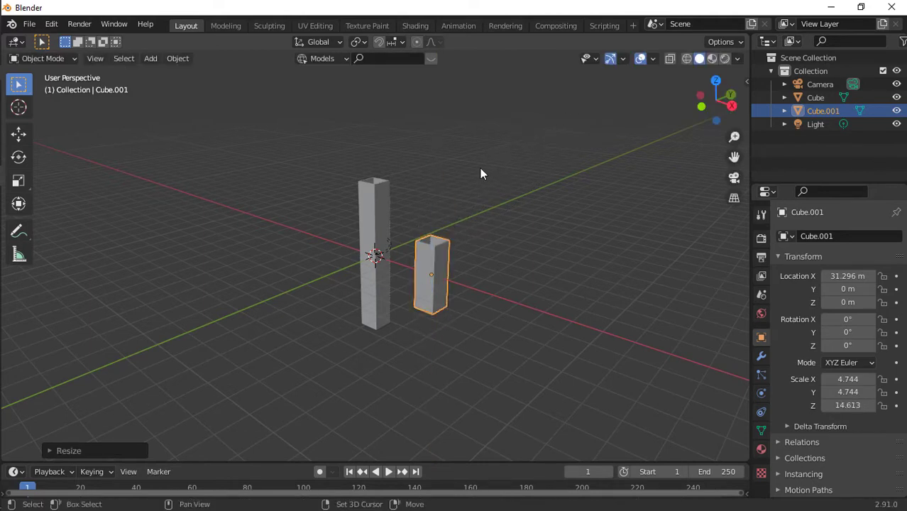
# Duplicate the short tower about 47.8 m along X and widen the copy with Z locked to X and Y scales of about -21.35.
pyautogui.hotkey('shift', 'd')
pyautogui.press('x')
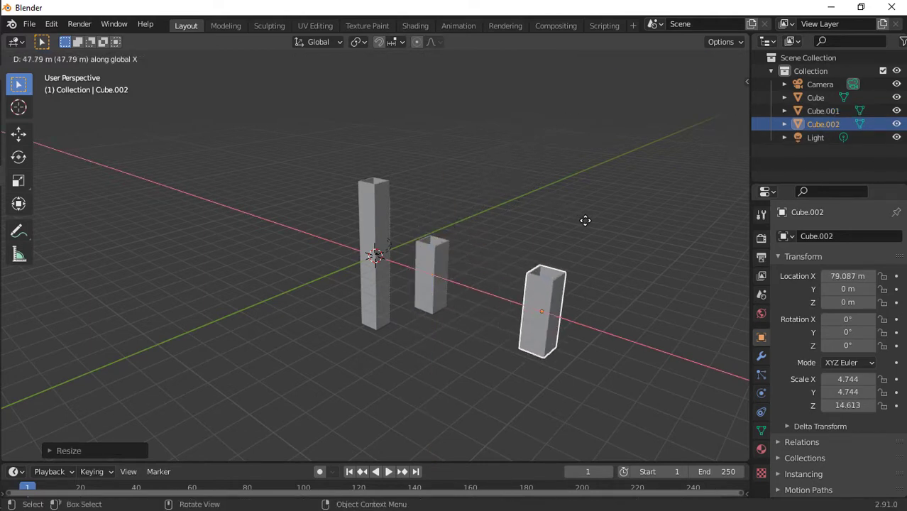
pyautogui.click(585, 221)
pyautogui.press('s')
pyautogui.hotkey('shift', 'z')
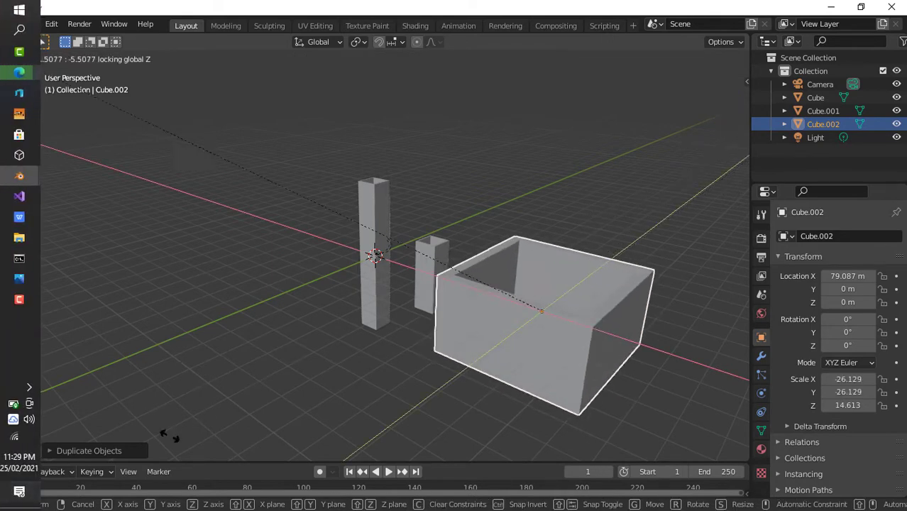
pyautogui.click(125, 137)
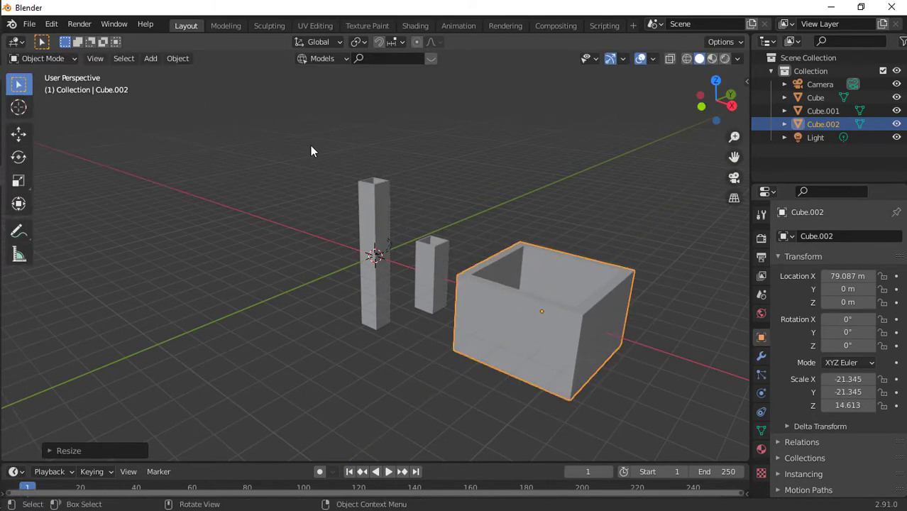
# Duplicate the wide box about 69 m along X and stretch the copy along Z to a Z scale of about 245.35.
pyautogui.scroll(-10, 310, 145)
pyautogui.scroll(5, 310, 146)
pyautogui.moveTo(710, 99)
pyautogui.mouseDown()
pyautogui.moveTo(718, 79)
pyautogui.moveTo(709, 105)
pyautogui.mouseUp()
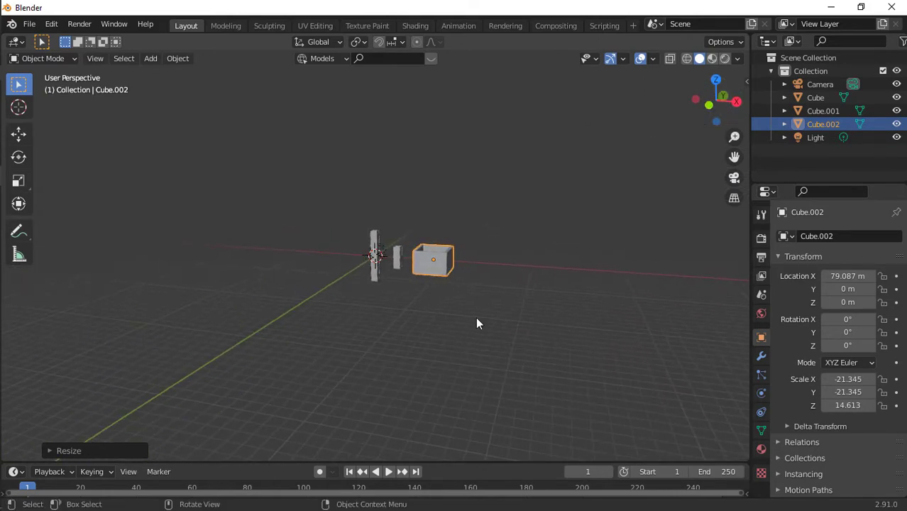
pyautogui.scroll(3, 475, 316)
pyautogui.hotkey('shift', 'd')
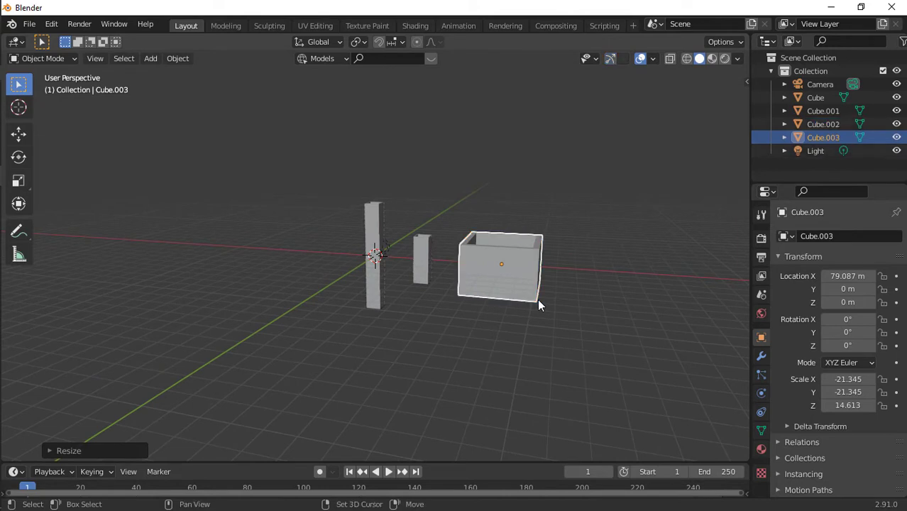
pyautogui.press('x')
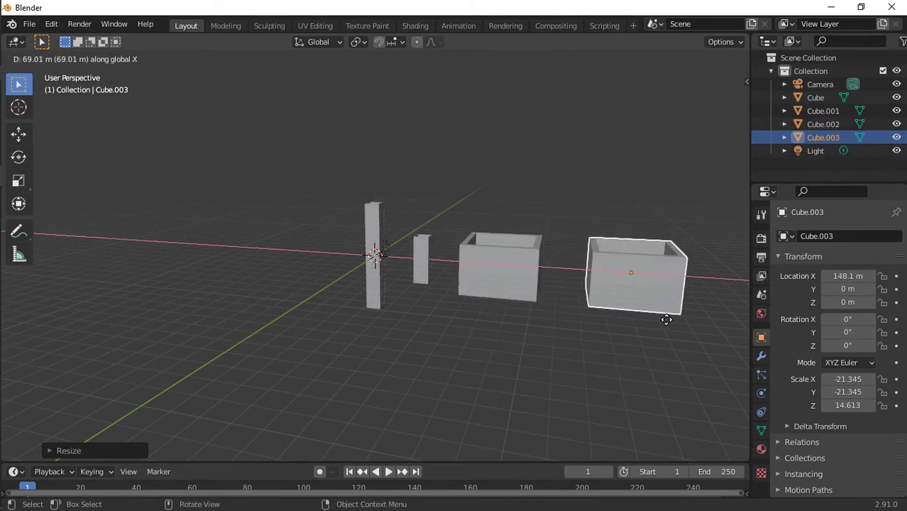
pyautogui.click(665, 319)
pyautogui.press('s')
pyautogui.press('z')
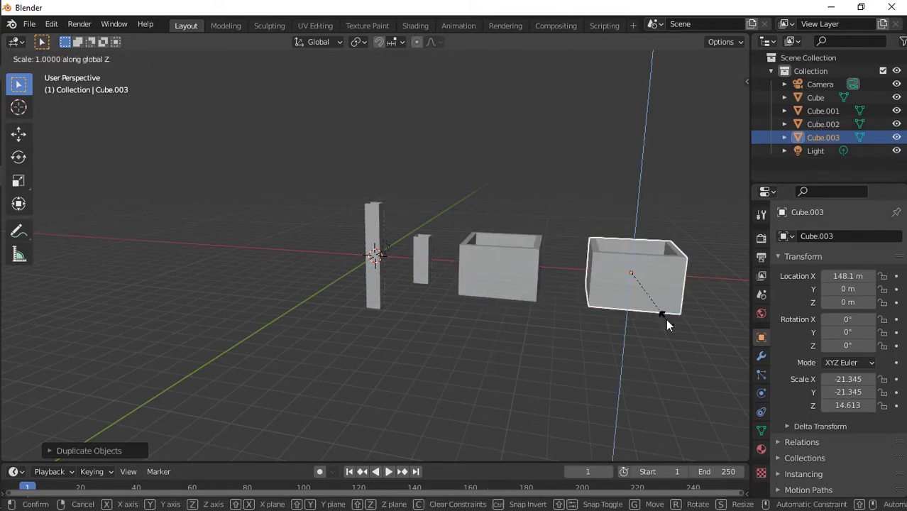
pyautogui.click(82, 381)
# Narrow the very tall tower by scaling it in X and Y with the Z axis locked.
pyautogui.scroll(-4, 82, 382)
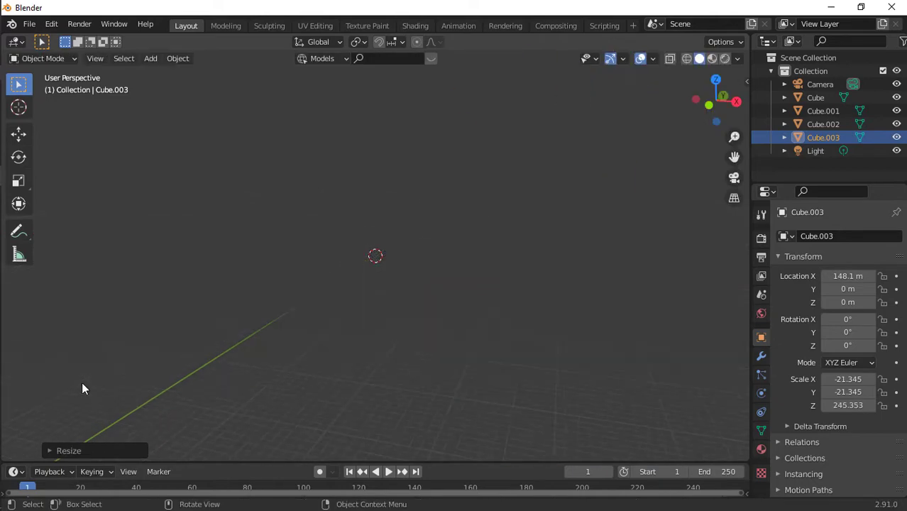
pyautogui.press('s')
pyautogui.hotkey('shift', 'z')
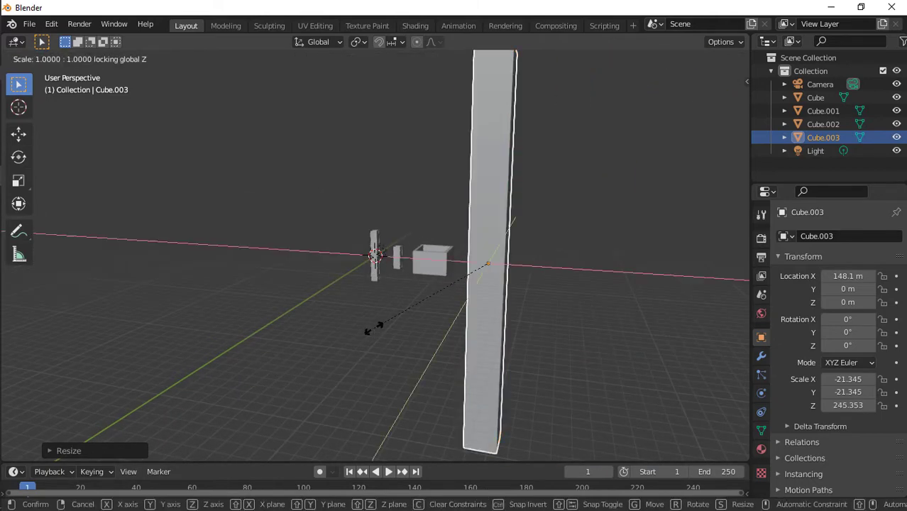
pyautogui.click(414, 288)
pyautogui.click(415, 293)
# Select the wide box and move it about 9.8 m along X toward the very tall tower.
pyautogui.scroll(2, 418, 285)
pyautogui.click(481, 263)
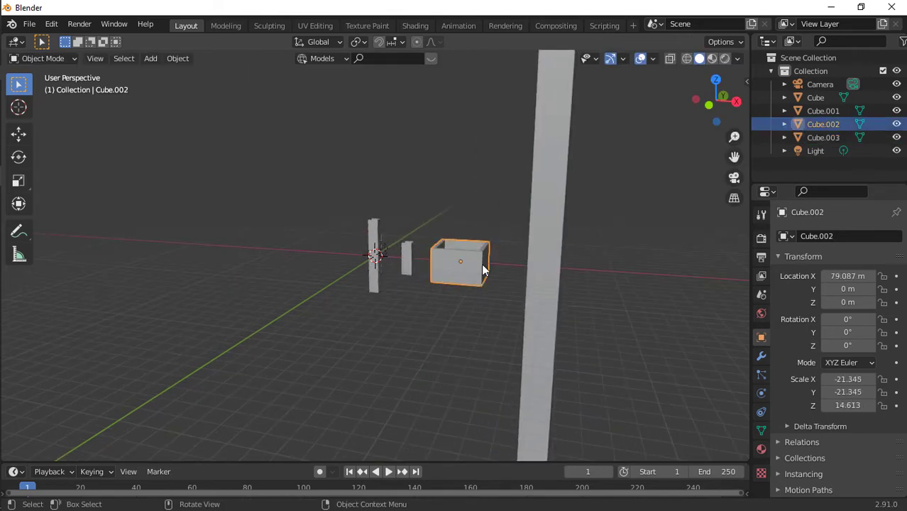
pyautogui.scroll(3, 481, 263)
pyautogui.moveTo(713, 98); pyautogui.dragTo(640, 186)
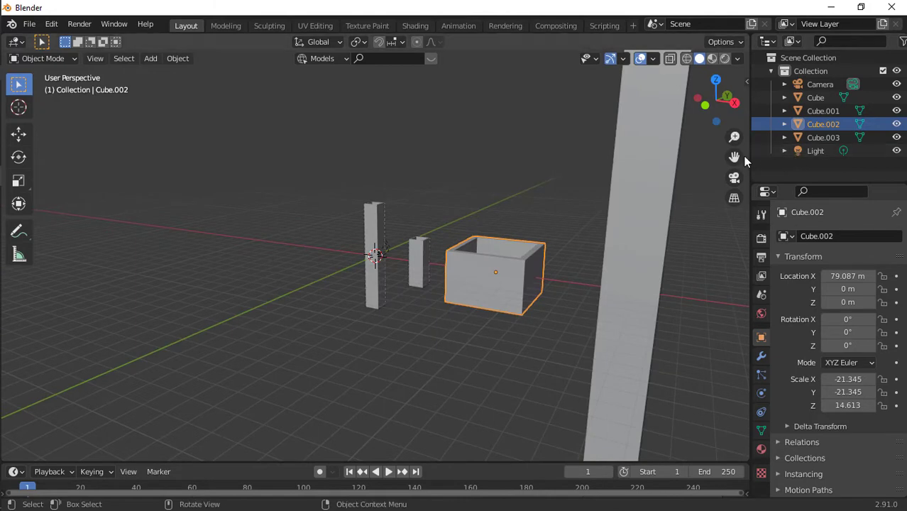
pyautogui.moveTo(734, 156); pyautogui.dragTo(461, 260)
pyautogui.scroll(2, 460, 260)
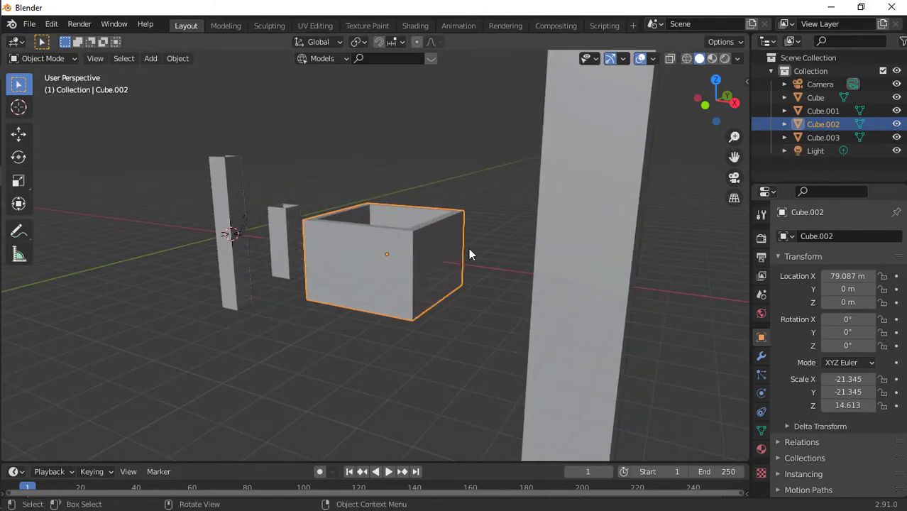
pyautogui.press('g')
pyautogui.press('x')
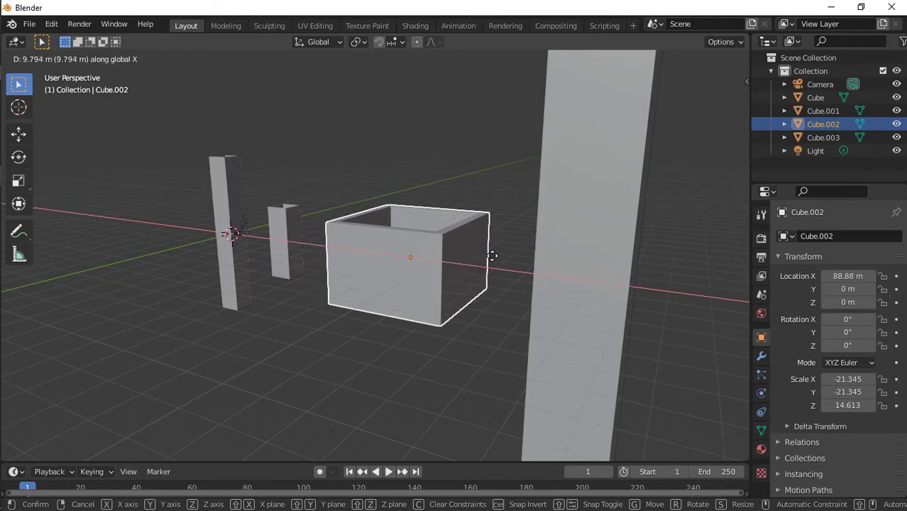
pyautogui.click(492, 256)
# Add a mesh circle to the scene.
pyautogui.scroll(-4, 491, 258)
pyautogui.moveTo(703, 116); pyautogui.dragTo(796, 122)
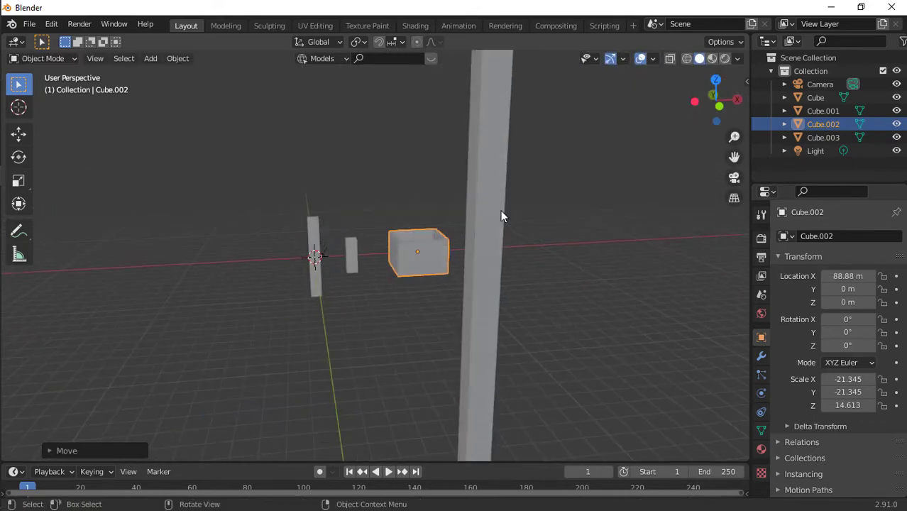
pyautogui.hotkey('shift', 'a')
pyautogui.moveTo(500, 211)
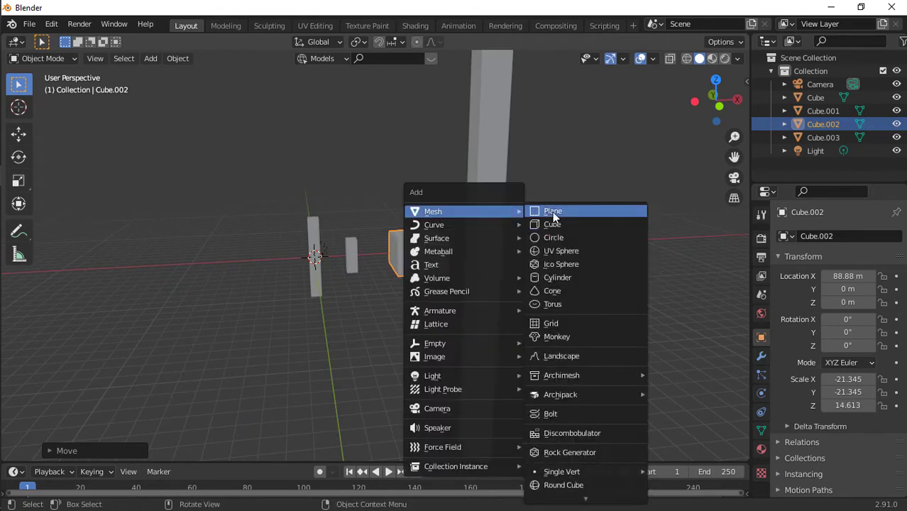
pyautogui.click(553, 240)
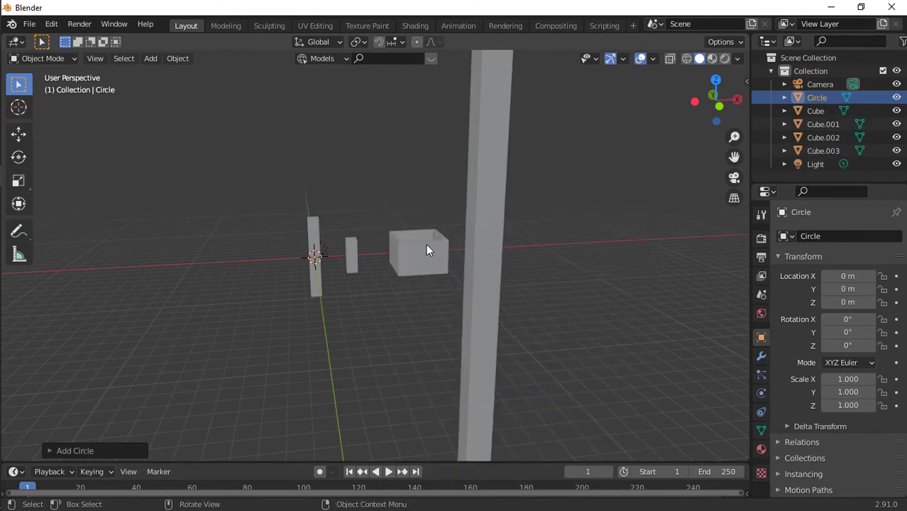
pyautogui.press('Tab')
pyautogui.press('Tab')
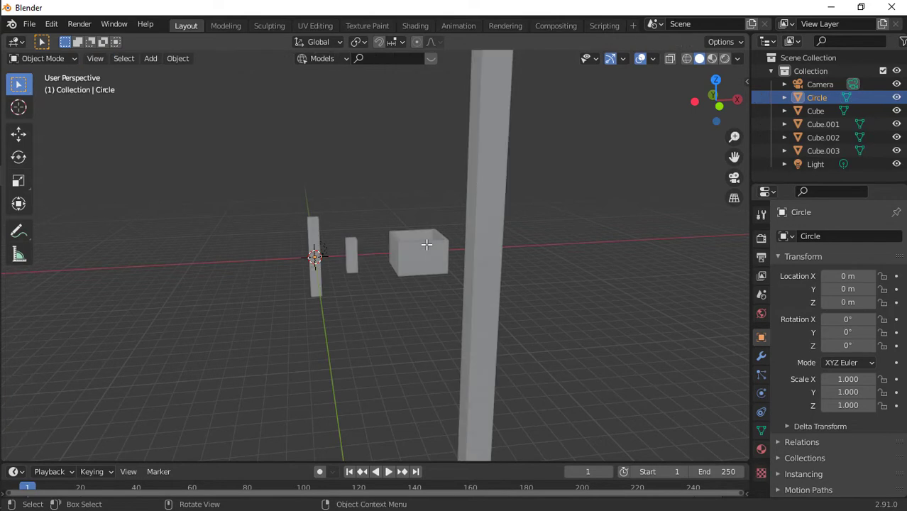
# Display the circle's location, rotation, scale and dimensions in the viewport.
pyautogui.press('n')
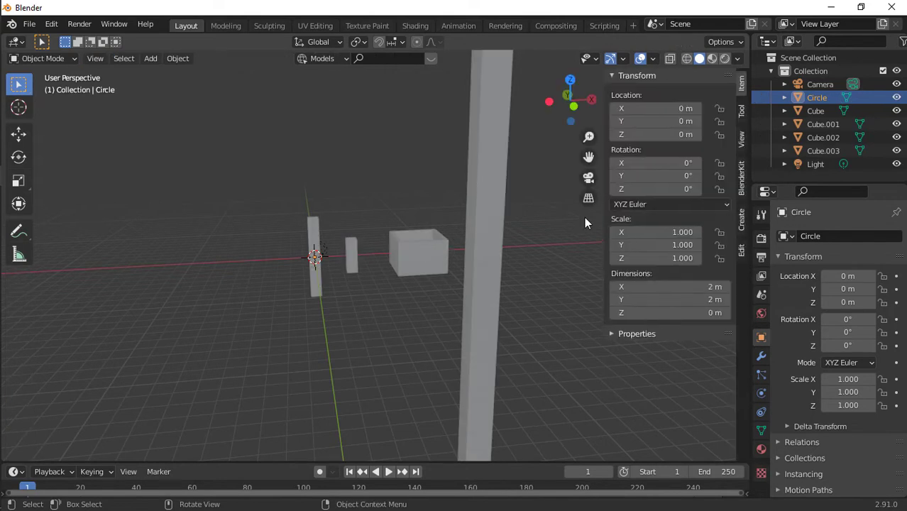
pyautogui.click(742, 138)
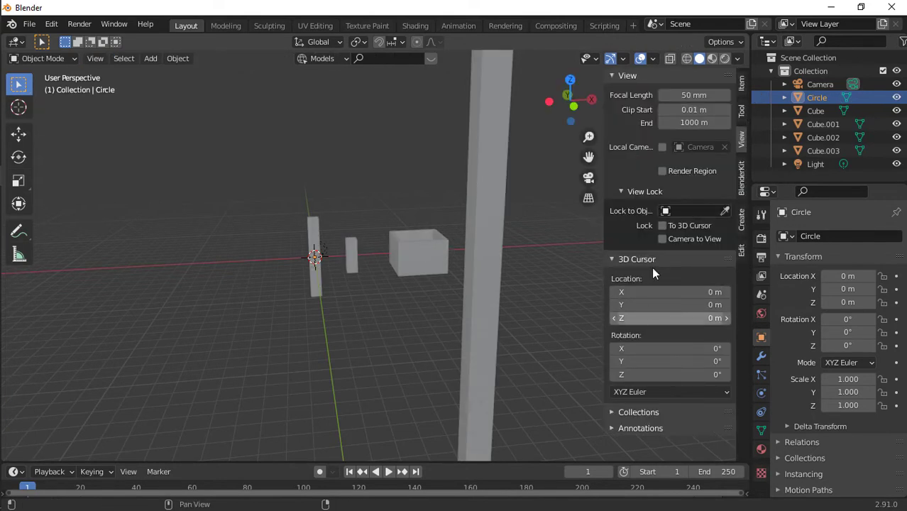
pyautogui.click(742, 83)
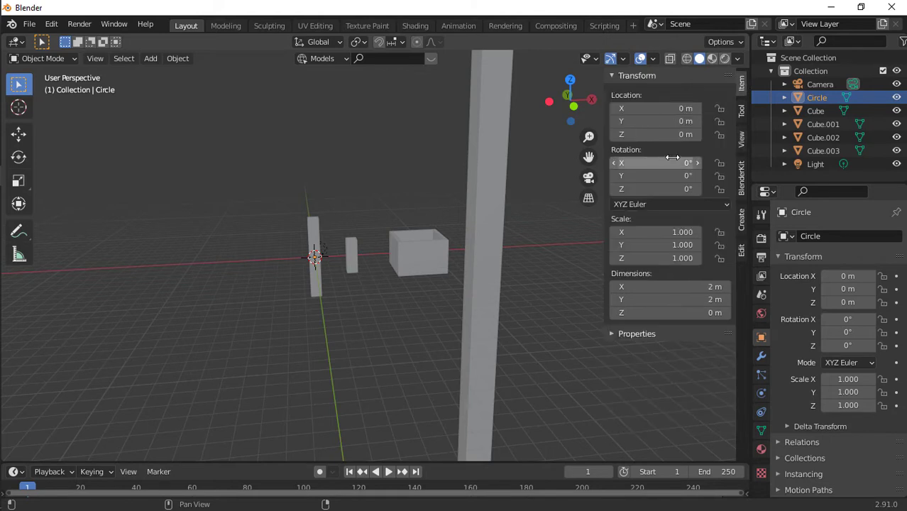
# Set the circle's X, Y and Z scale uniformly to 323.182.
pyautogui.moveTo(653, 232); pyautogui.dragTo(653, 258)
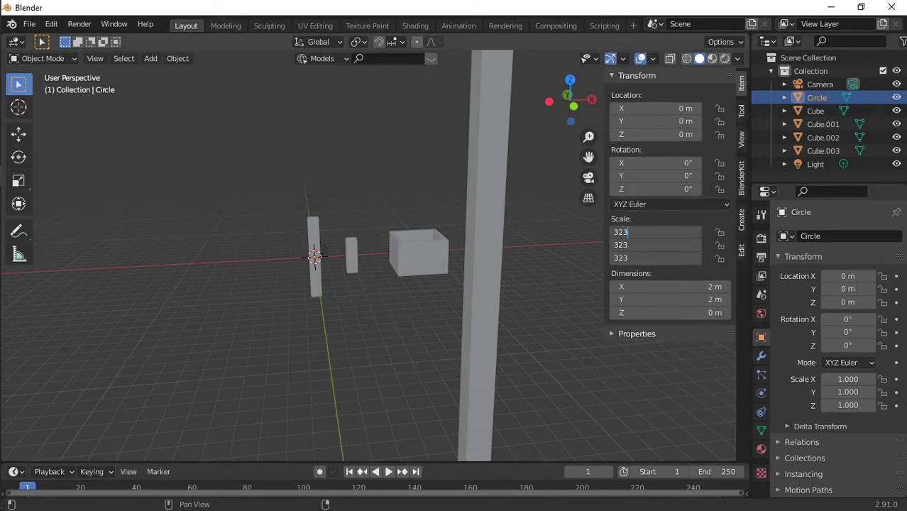
pyautogui.write('323.182')
pyautogui.press('Return')
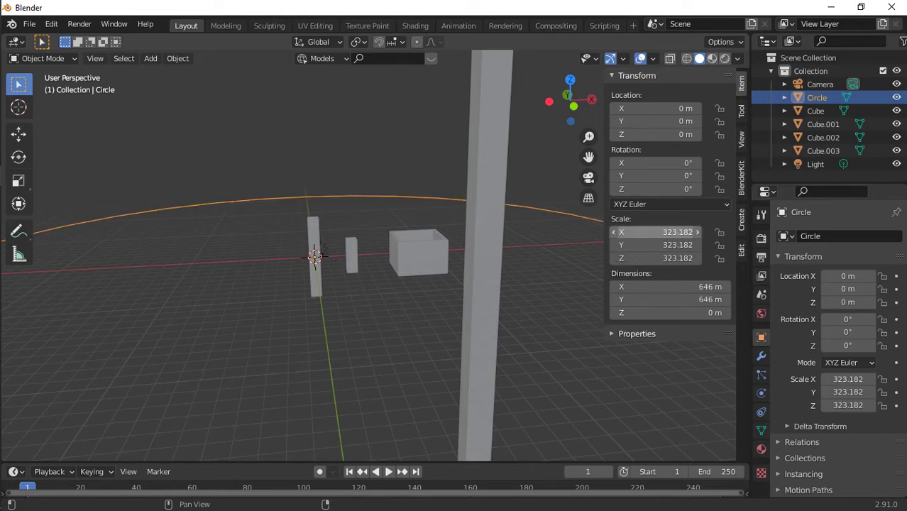
# Subdivide the circle's outline in Edit Mode with one cut and adjust the subdivision's smoothness.
pyautogui.press('Tab')
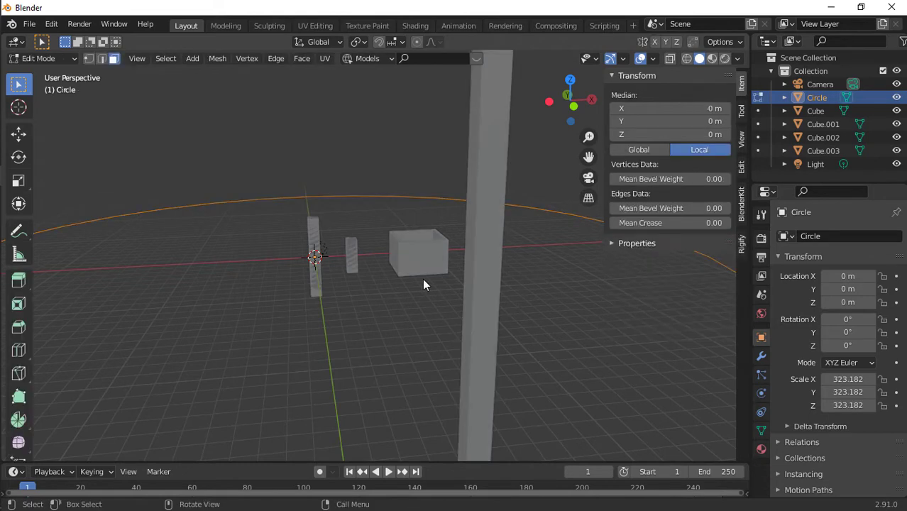
pyautogui.rightClick(422, 278)
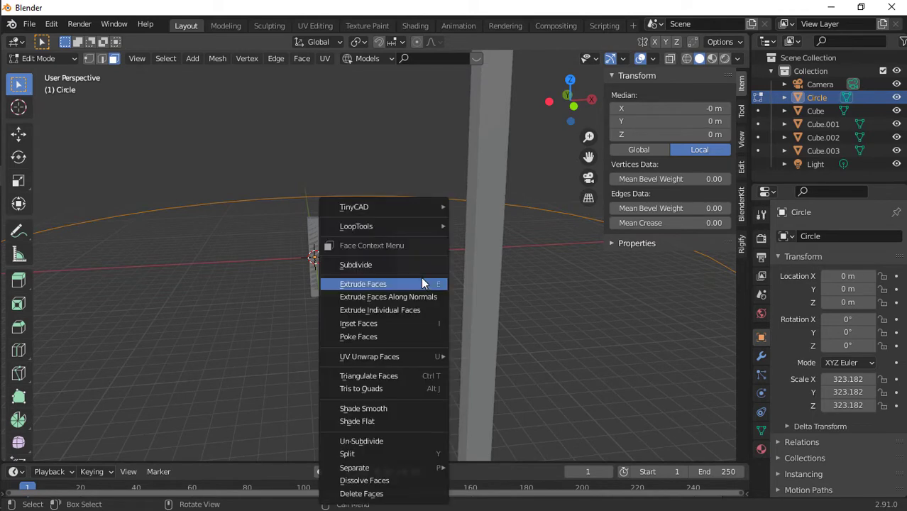
pyautogui.click(402, 267)
pyautogui.scroll(-3, 403, 275)
pyautogui.scroll(-3, 403, 276)
pyautogui.scroll(10, 267, 354)
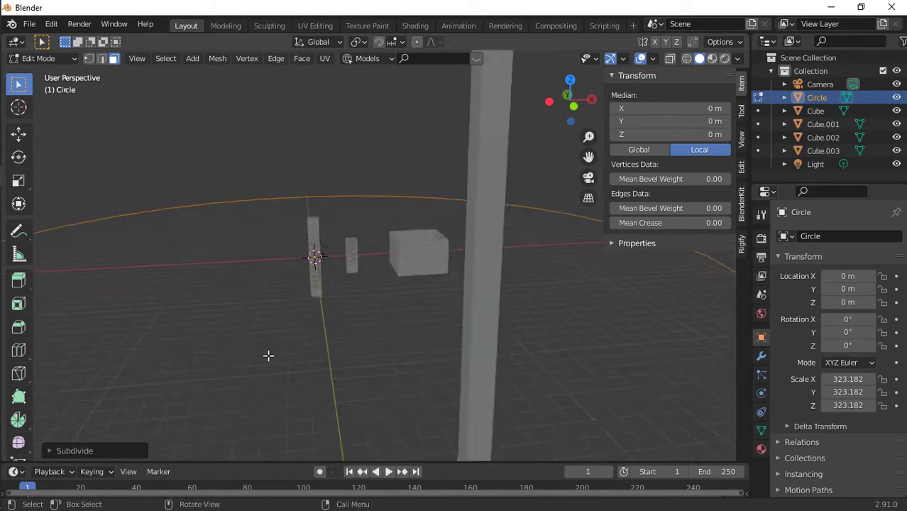
pyautogui.click(121, 451)
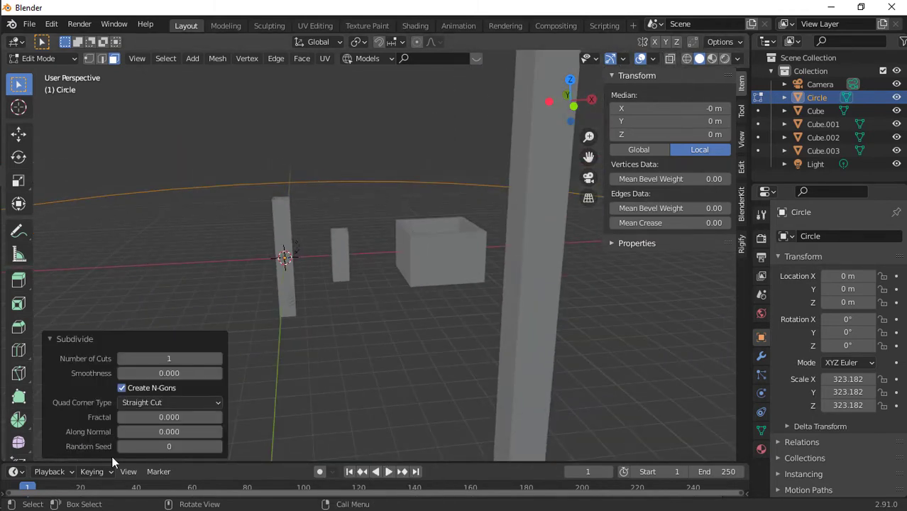
pyautogui.moveTo(169, 372); pyautogui.dragTo(188, 373)
pyautogui.press('Tab')
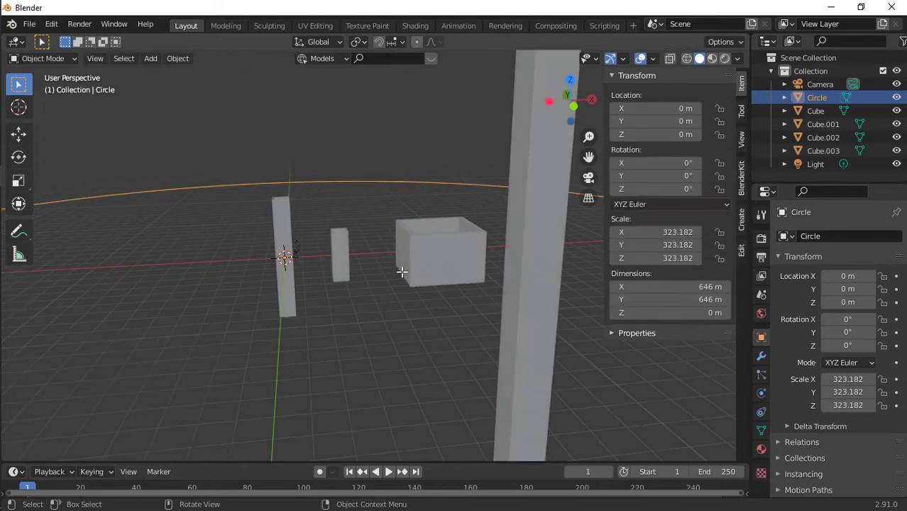
# Fill the circle's outline with a face in Edit Mode and return to Object Mode.
pyautogui.press('Tab')
pyautogui.press('f')
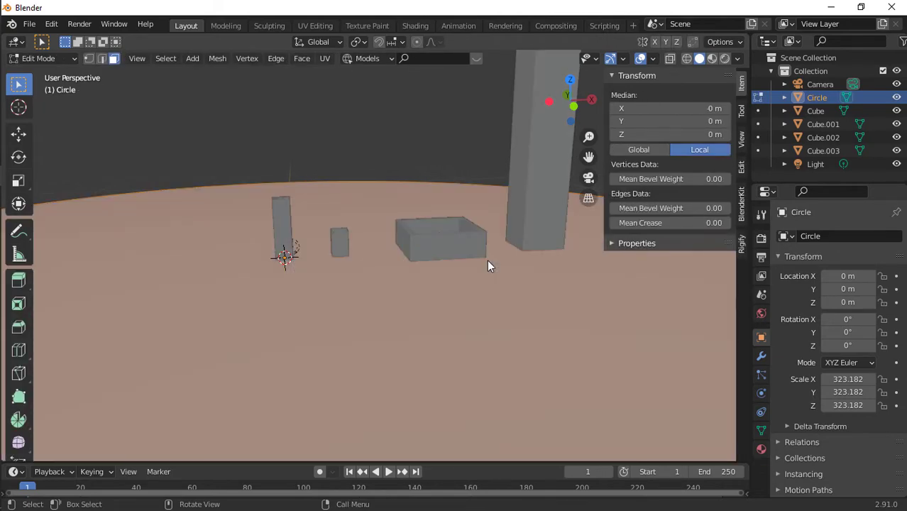
pyautogui.scroll(-6, 487, 259)
pyautogui.press('Tab')
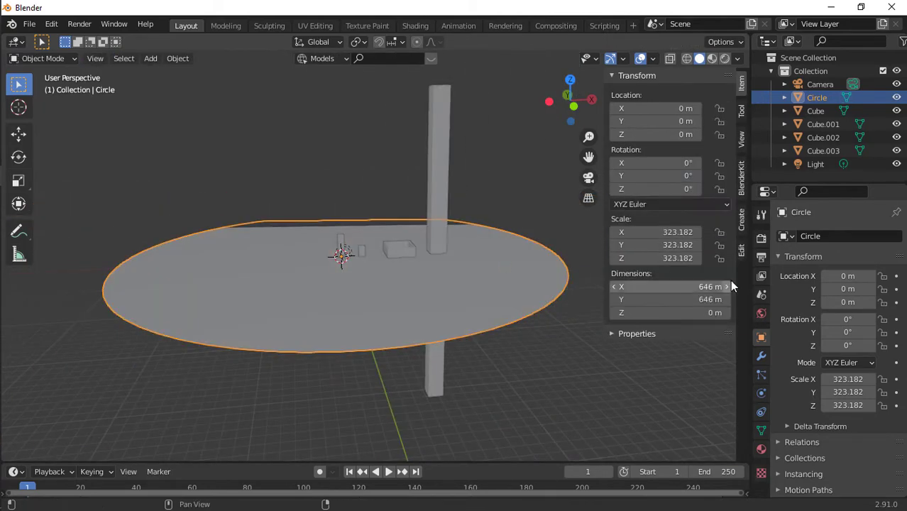
# Add a Hair particle system to the circle with Advanced enabled and the number of hairs set to 10000.
pyautogui.click(762, 373)
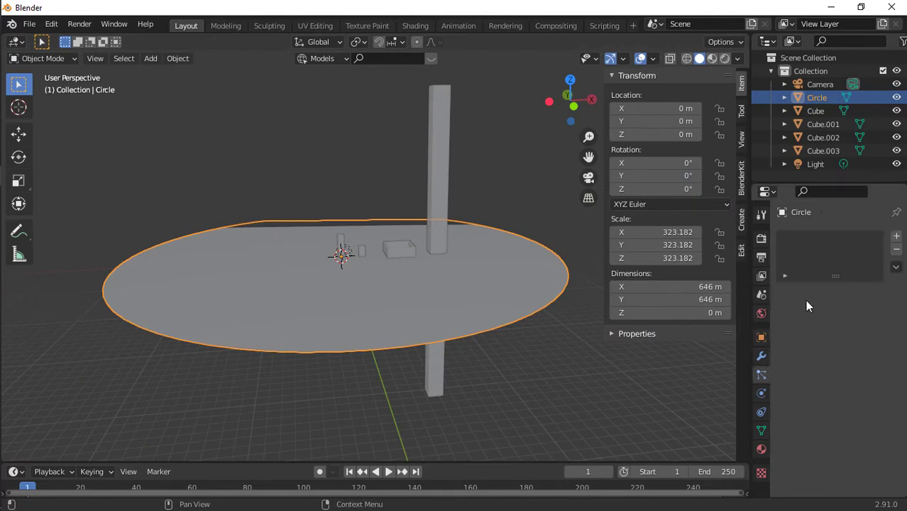
pyautogui.click(896, 239)
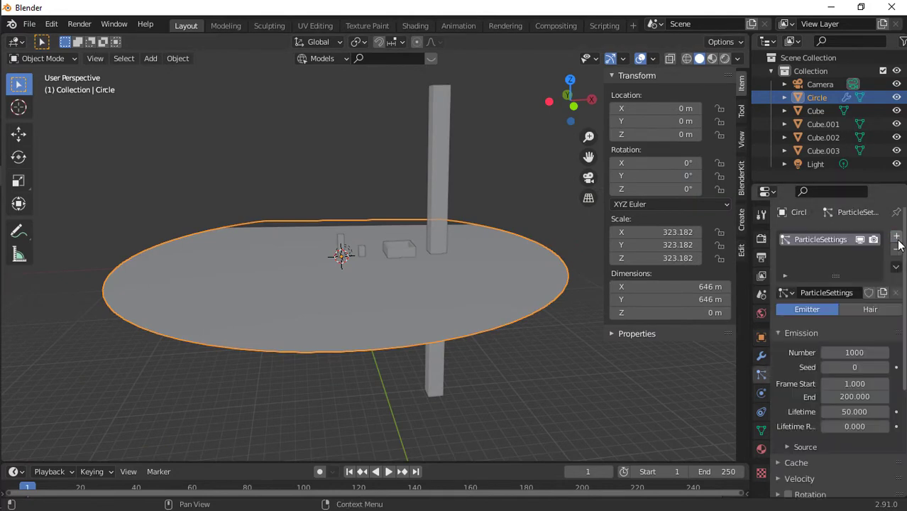
pyautogui.click(866, 310)
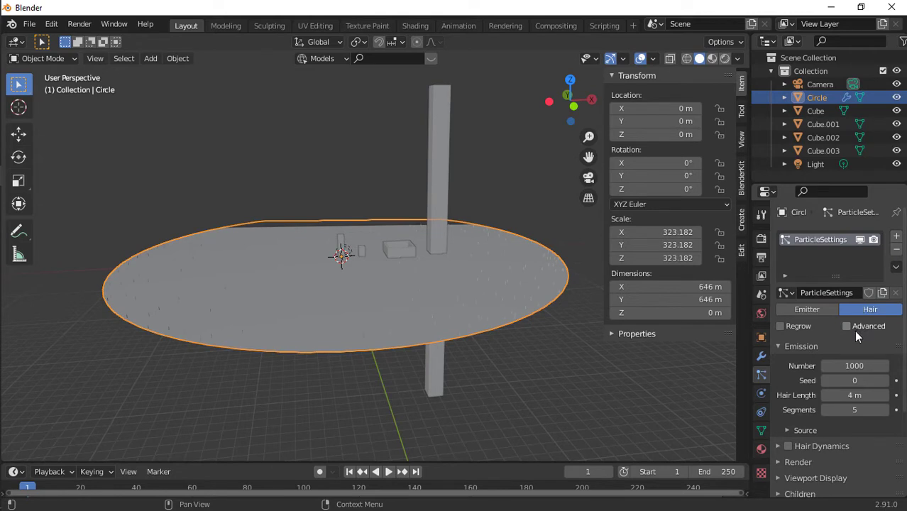
pyautogui.scroll(-1, 854, 329)
pyautogui.scroll(-1, 856, 337)
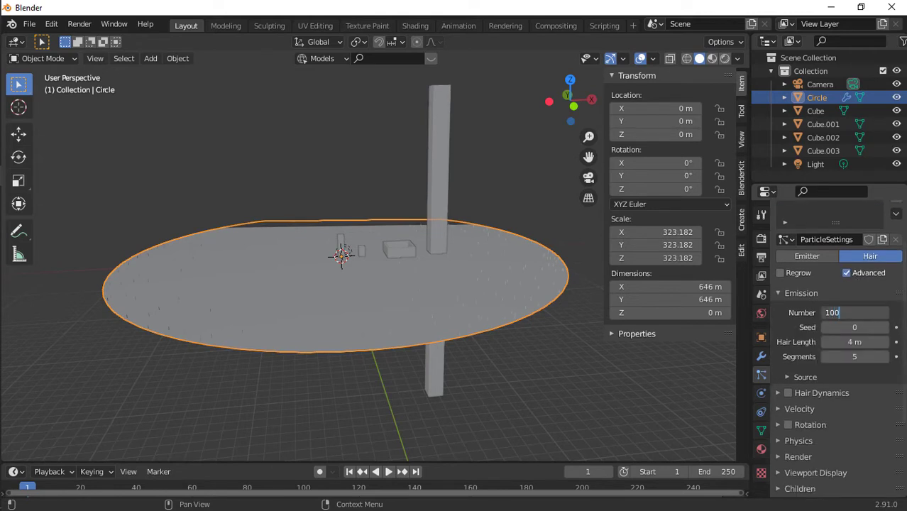
pyautogui.press('Return')
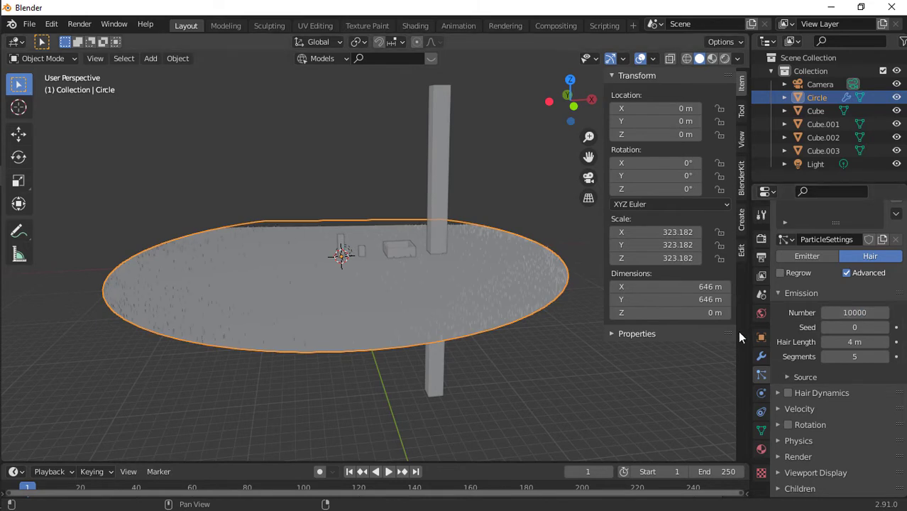
# Select the four box towers and rotate them 90° about the global Y axis.
pyautogui.scroll(4, 330, 252)
pyautogui.scroll(2, 329, 250)
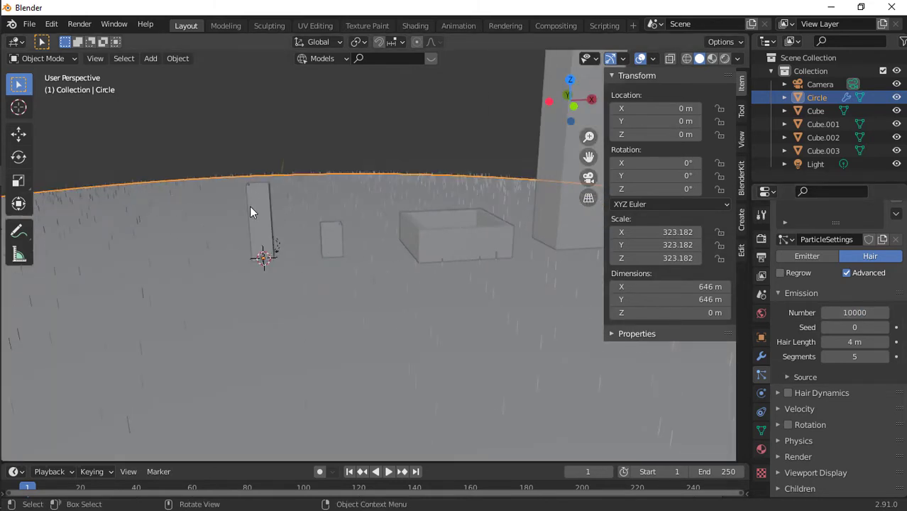
pyautogui.moveTo(250, 206); pyautogui.dragTo(642, 231)
pyautogui.keyDown('ctrl'); pyautogui.moveTo(312, 337); pyautogui.dragTo(450, 445); pyautogui.keyUp('ctrl')
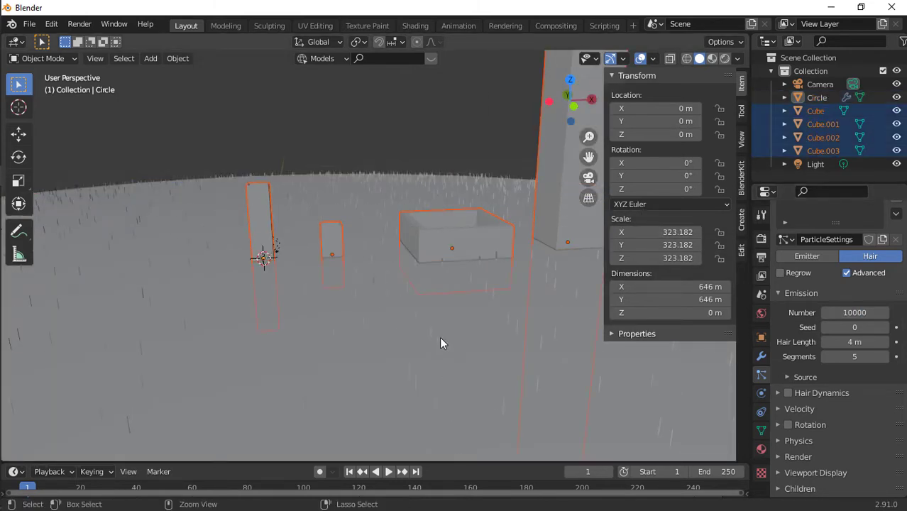
pyautogui.scroll(-5, 439, 334)
pyautogui.scroll(3, 439, 333)
pyautogui.press('r')
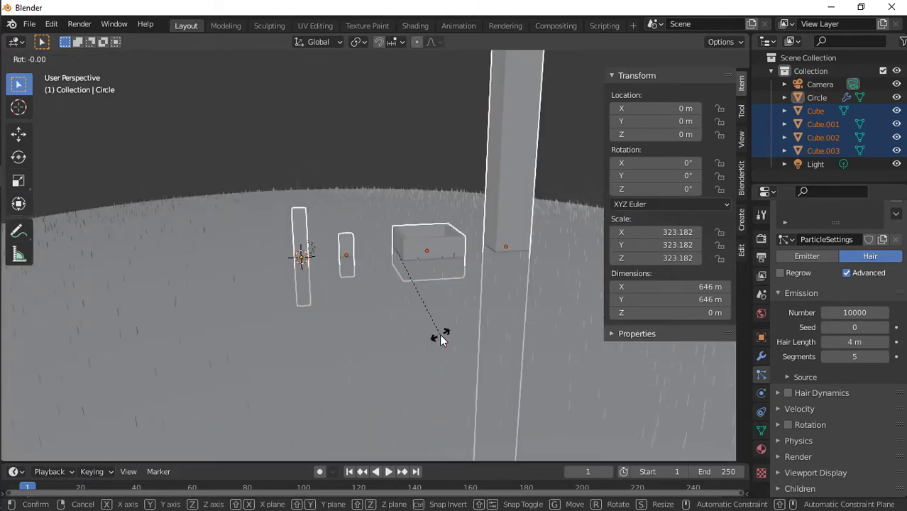
pyautogui.write('xy90')
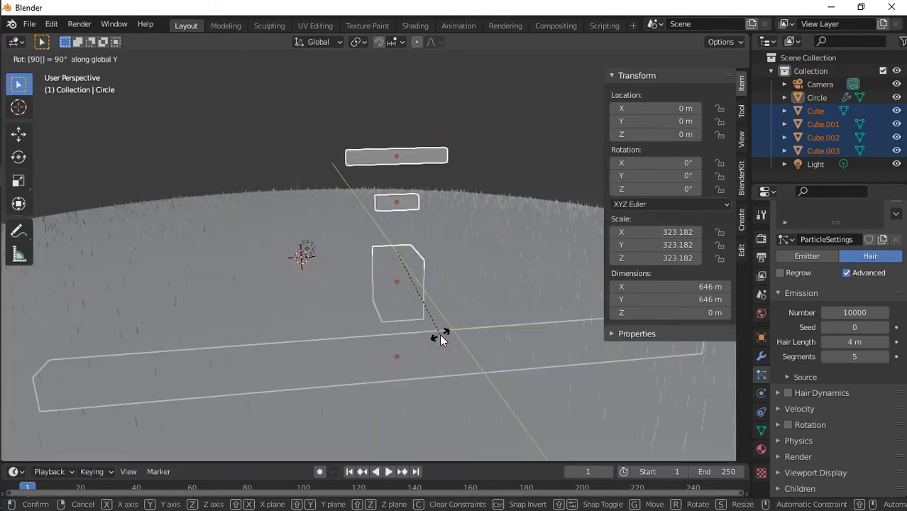
pyautogui.press('Return')
# Move the four selected boxes into a new collection named Collection 2.
pyautogui.press('m')
pyautogui.click(440, 335)
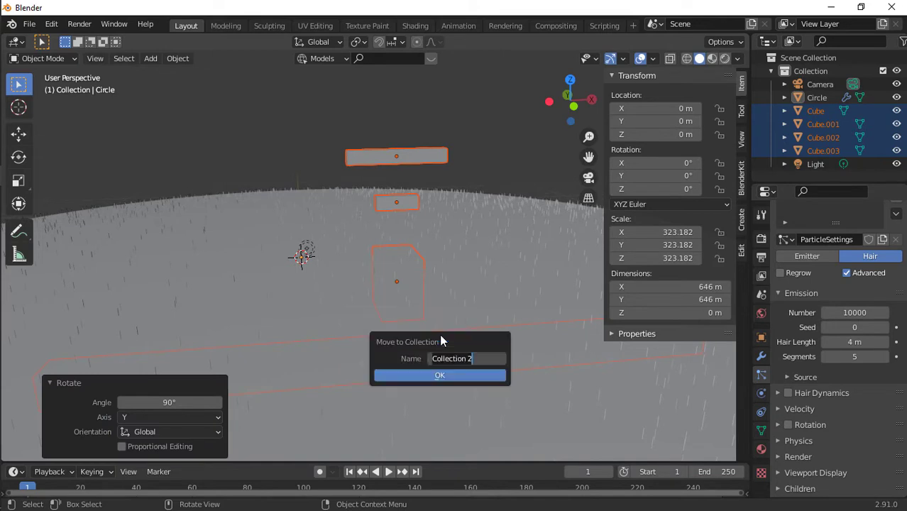
pyautogui.press('Return')
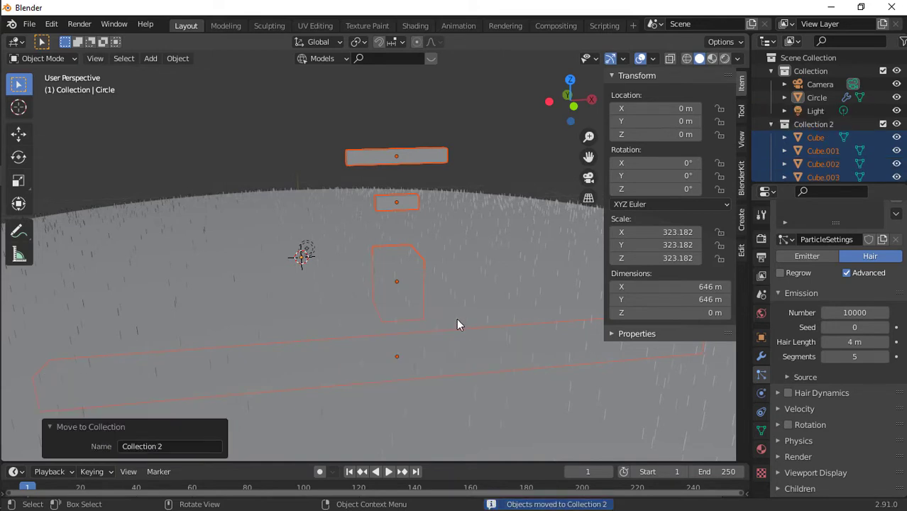
# Move the four boxes about 89.9 m downward along the Z axis, below the circle.
pyautogui.press('s')
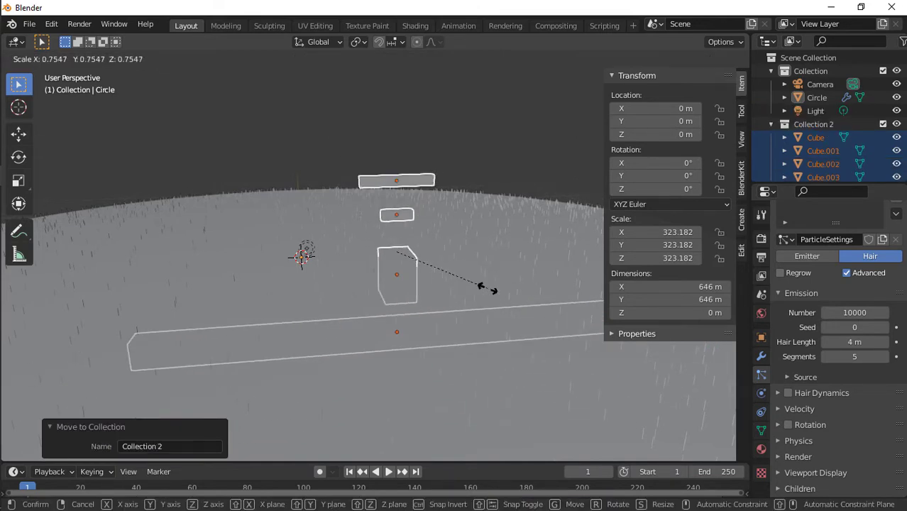
pyautogui.click(486, 289)
pyautogui.press('g')
pyautogui.press('z')
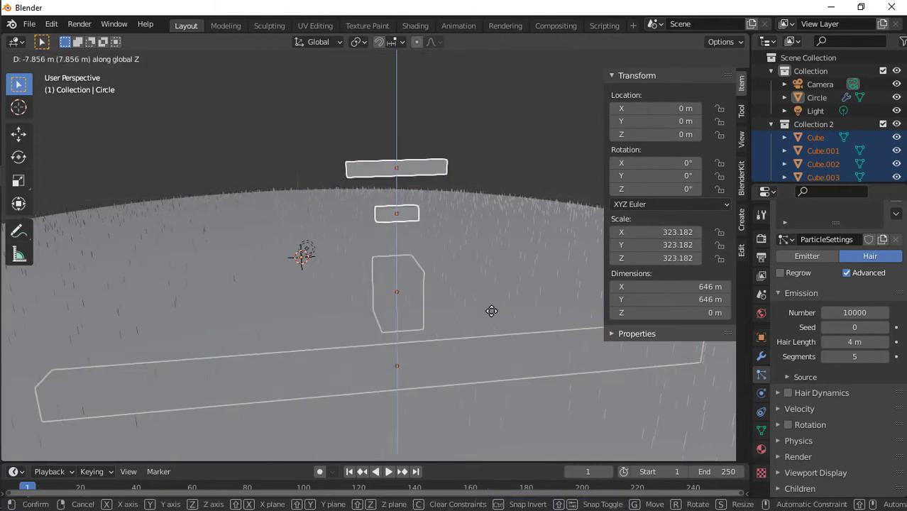
pyautogui.click(498, 324)
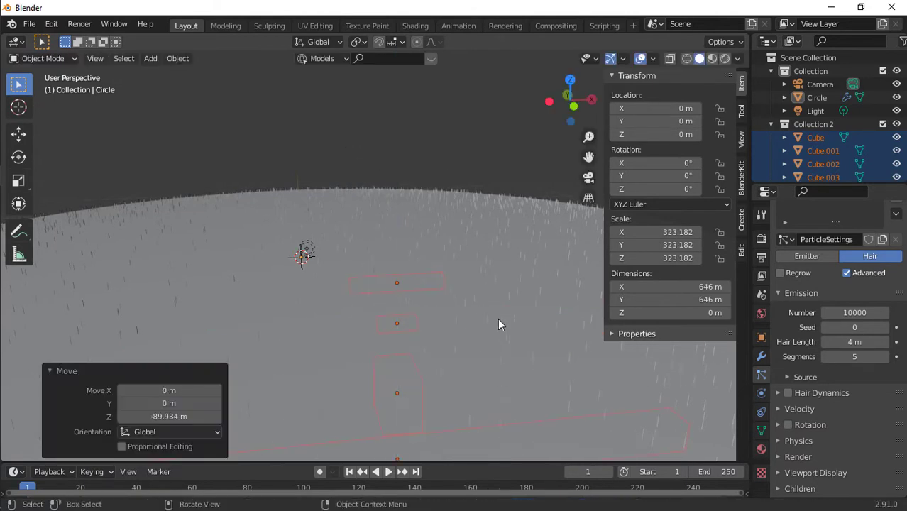
# Select the circle and set its hair particles to render as a collection, with Collection 2 as the instance collection.
pyautogui.click(568, 268)
pyautogui.scroll(-4, 777, 301)
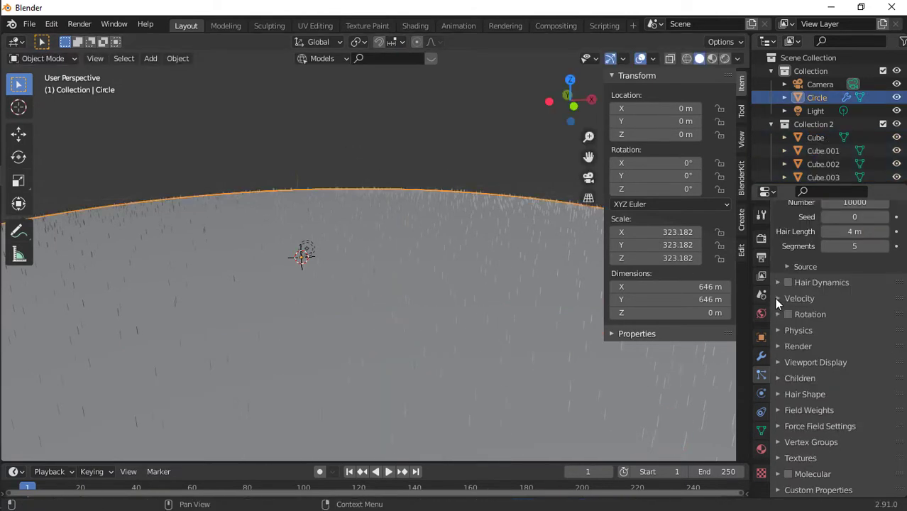
pyautogui.click(798, 346)
pyautogui.click(830, 366)
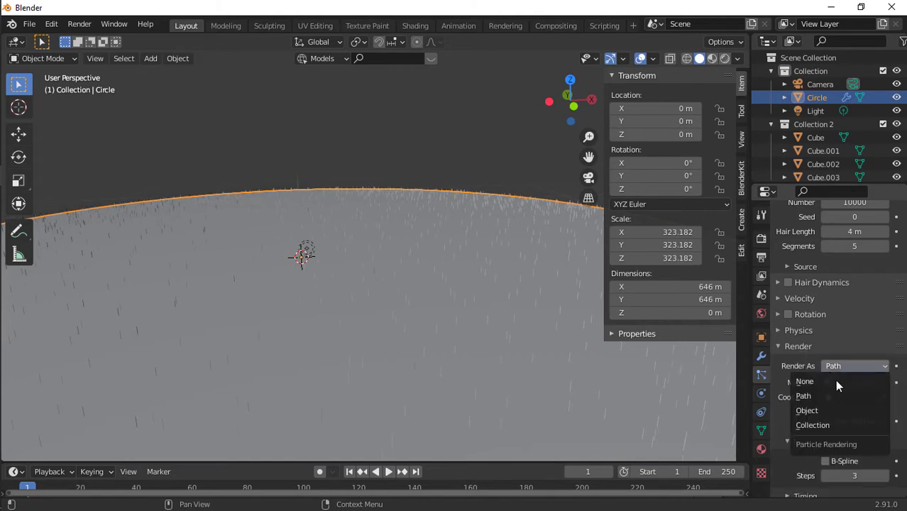
pyautogui.click(836, 423)
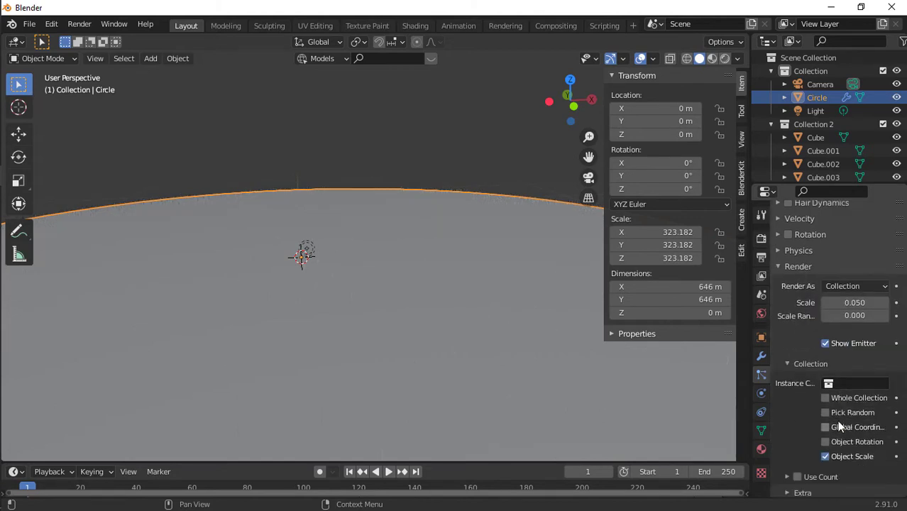
pyautogui.click(849, 384)
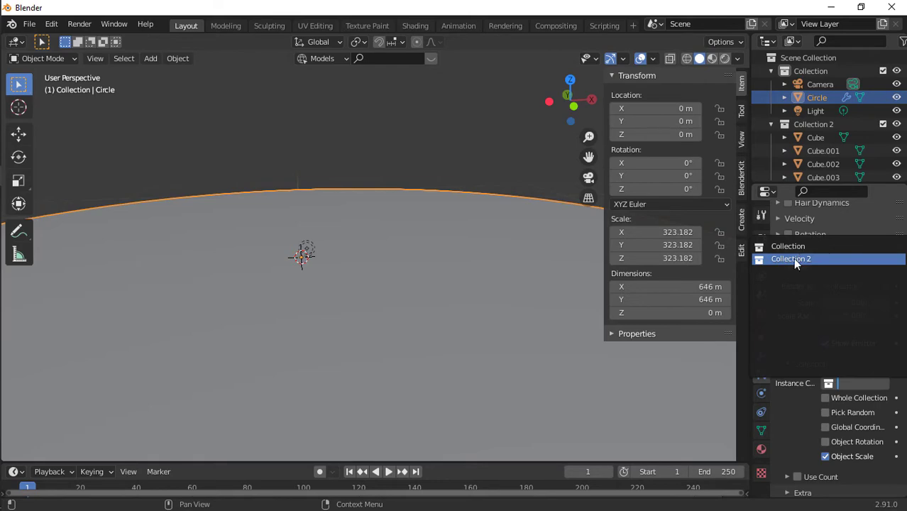
pyautogui.click(793, 258)
# Enable Object Rotation for the instanced collection so the particles use the boxes' own rotation.
pyautogui.scroll(-3, 416, 380)
pyautogui.scroll(1, 416, 380)
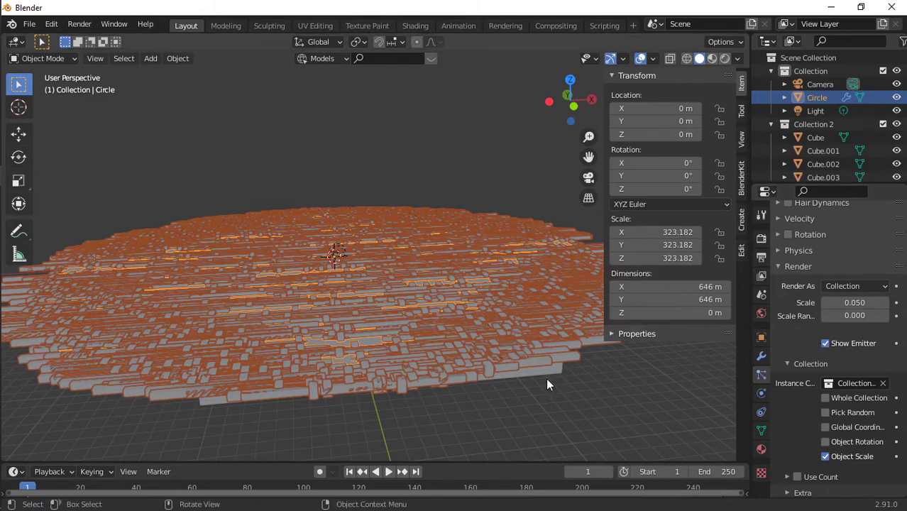
pyautogui.scroll(6, 546, 377)
pyautogui.scroll(-2, 546, 378)
pyautogui.scroll(-5, 547, 384)
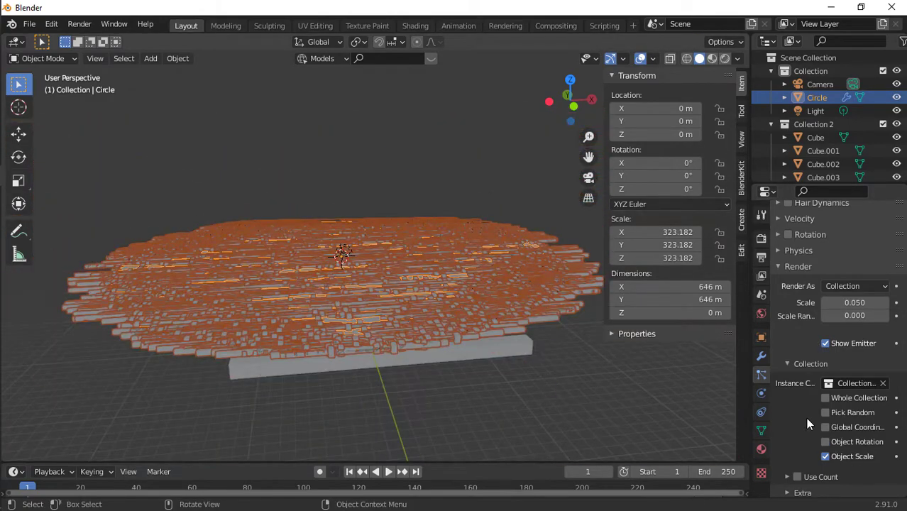
pyautogui.click(826, 443)
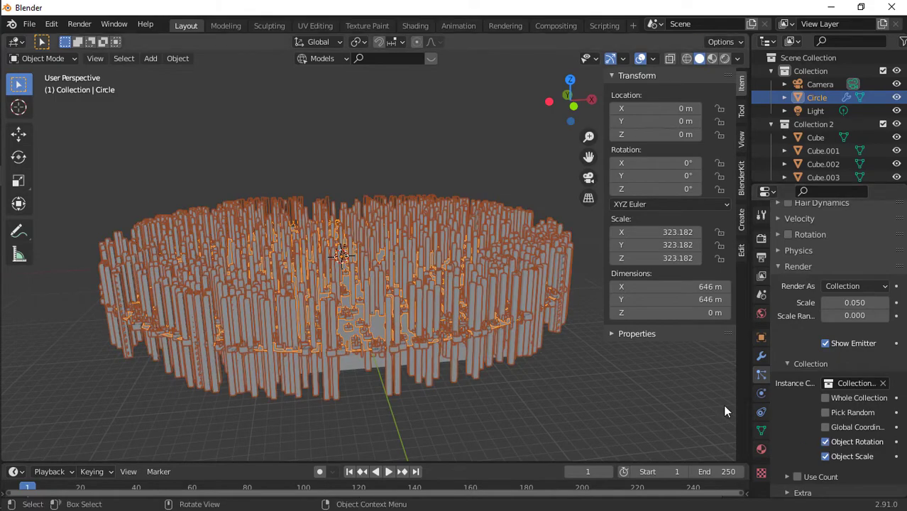
# Set the particles' scale randomness to 1.000 and their render scale to 0.2.
pyautogui.moveTo(547, 84); pyautogui.dragTo(438, 226)
pyautogui.scroll(8, 438, 225)
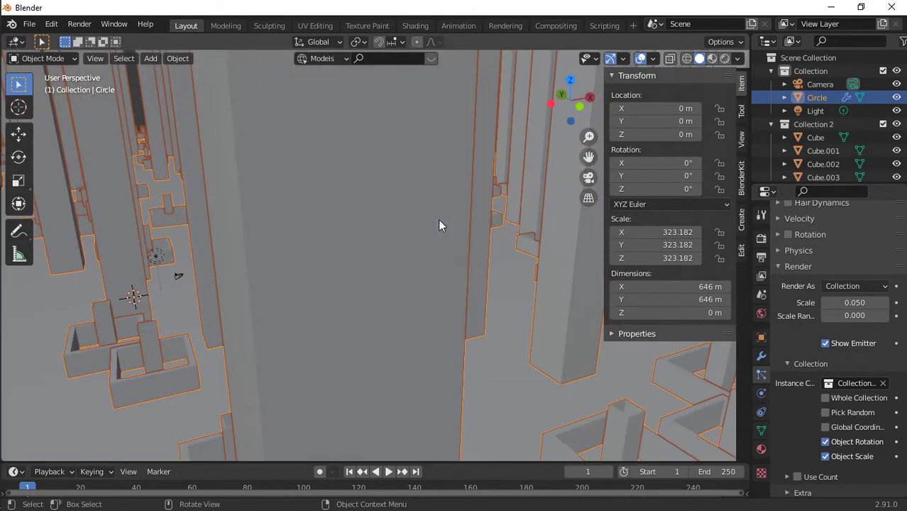
pyautogui.scroll(-4, 439, 220)
pyautogui.scroll(4, 439, 220)
pyautogui.scroll(3, 527, 259)
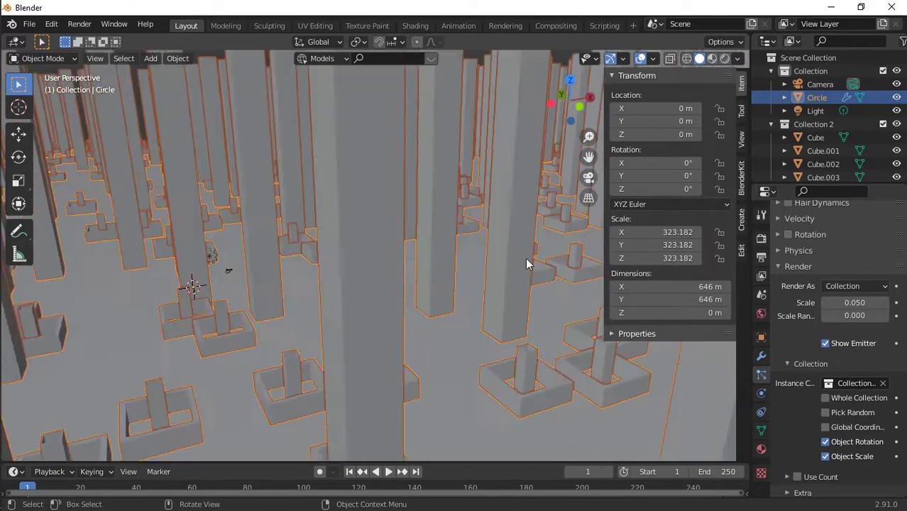
pyautogui.scroll(-10, 526, 261)
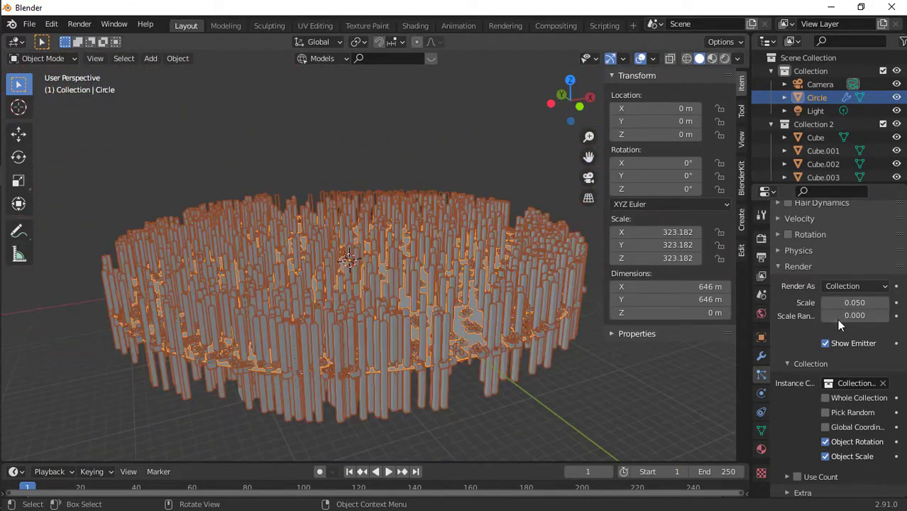
pyautogui.moveTo(854, 318); pyautogui.dragTo(888, 317)
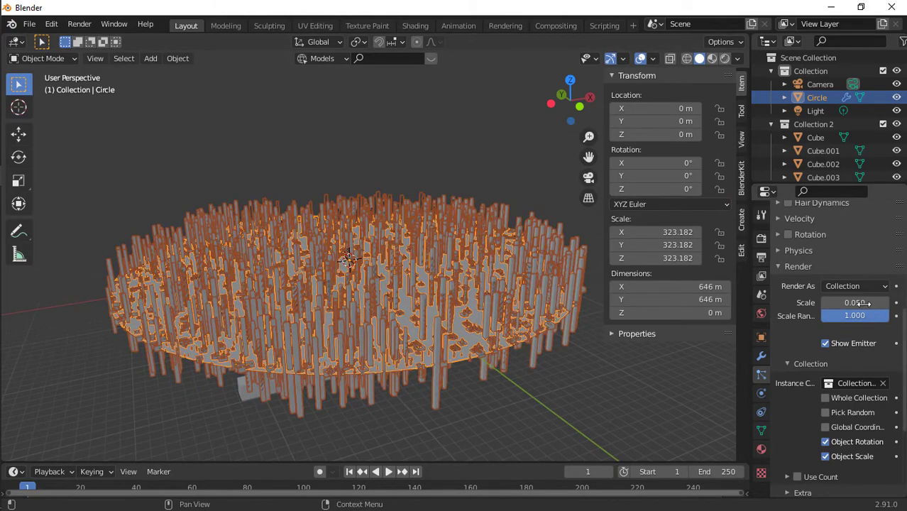
pyautogui.click(867, 304)
pyautogui.write('0.2')
pyautogui.press('Return')
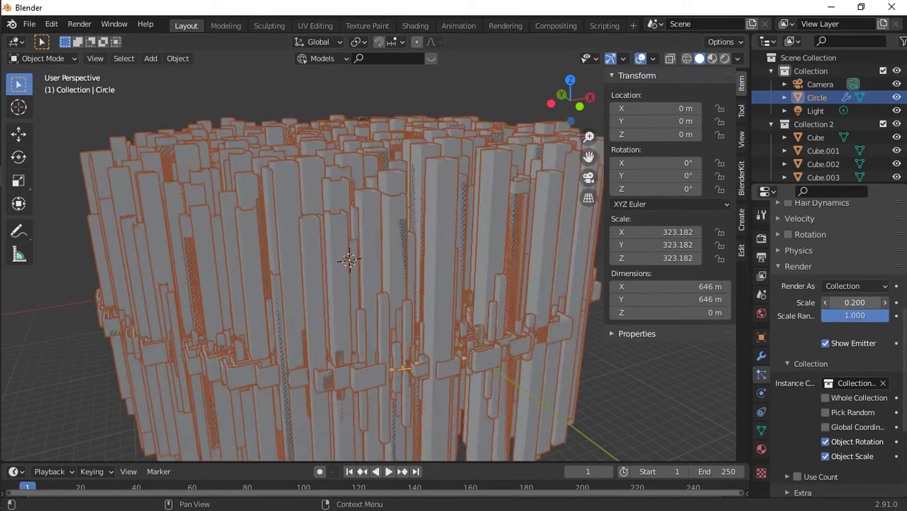
# Lower the render scale of the circle's instanced particles to 0.05.
pyautogui.moveTo(866, 303); pyautogui.dragTo(851, 302)
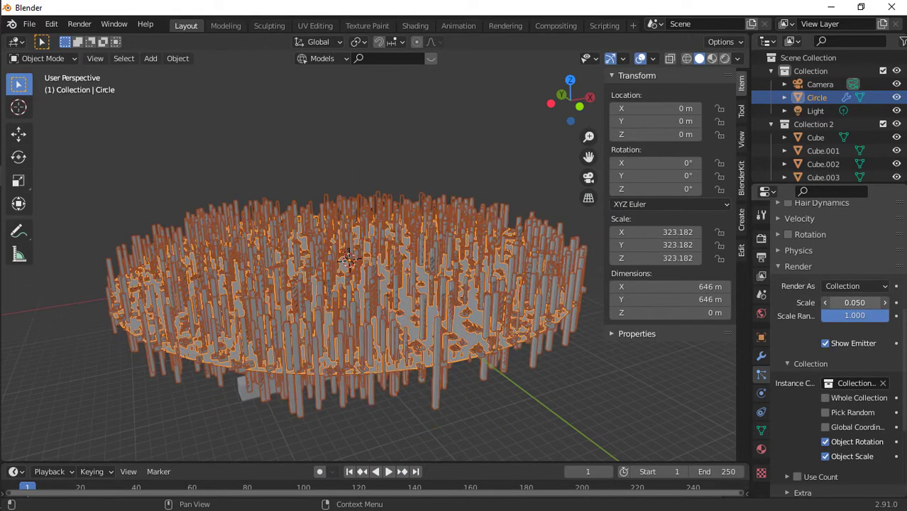
pyautogui.scroll(8, 845, 312)
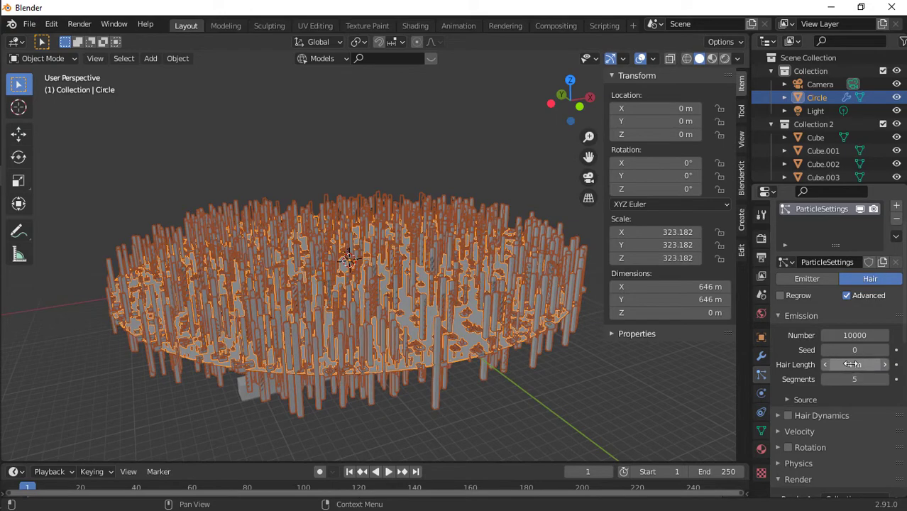
pyautogui.scroll(1, 524, 302)
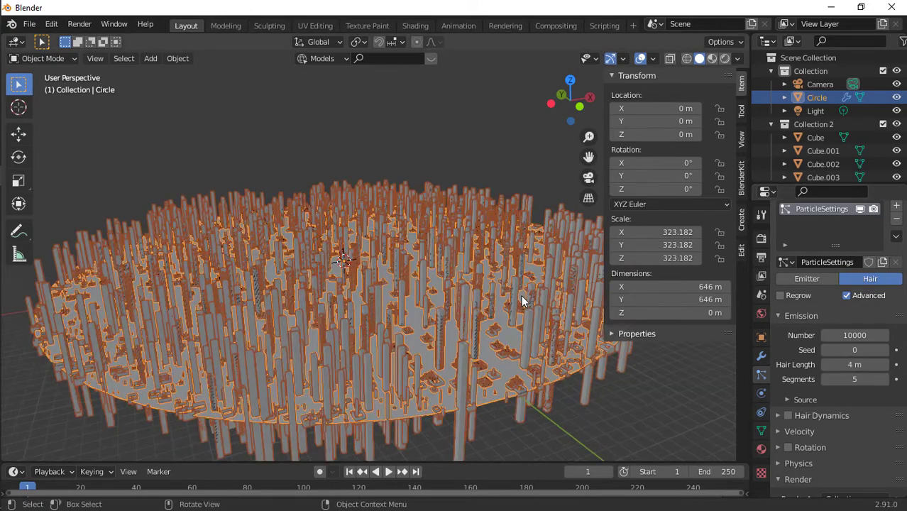
# Scale the squat box below the circle uniformly by about 1.335, and widen it by about 2.742 along X.
pyautogui.scroll(3, 525, 301)
pyautogui.moveTo(578, 103); pyautogui.dragTo(532, 62)
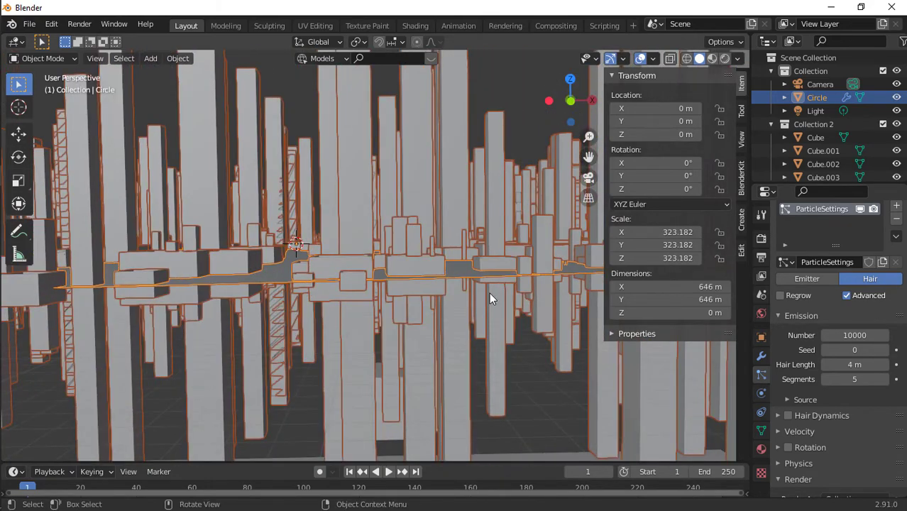
pyautogui.scroll(-5, 489, 292)
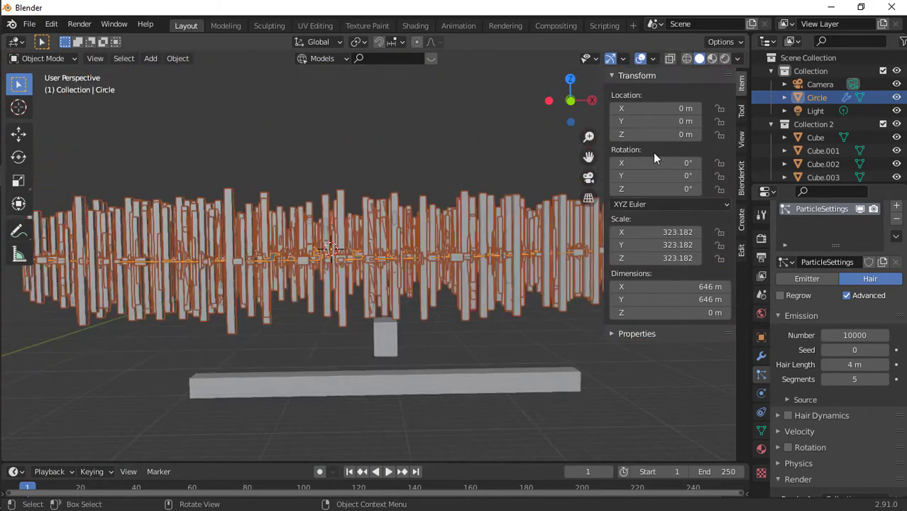
pyautogui.click(391, 343)
pyautogui.press('s')
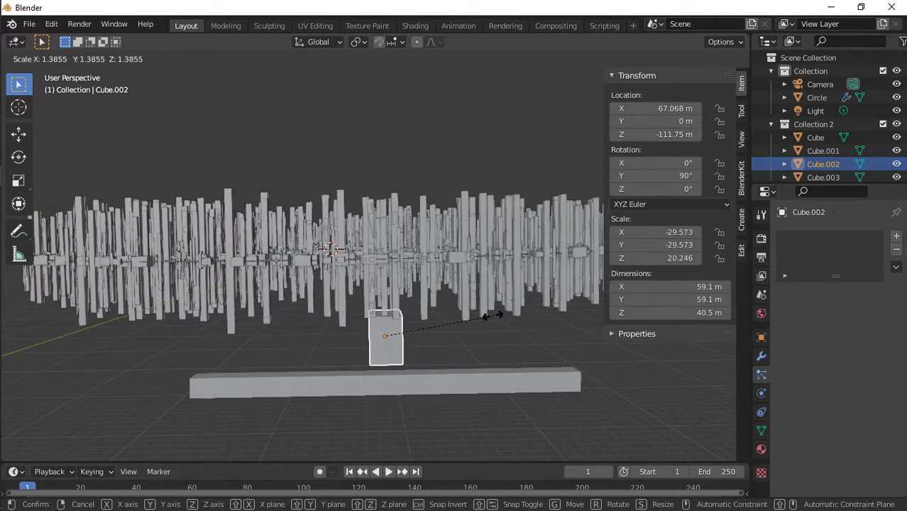
pyautogui.click(493, 316)
pyautogui.press('s')
pyautogui.press('x')
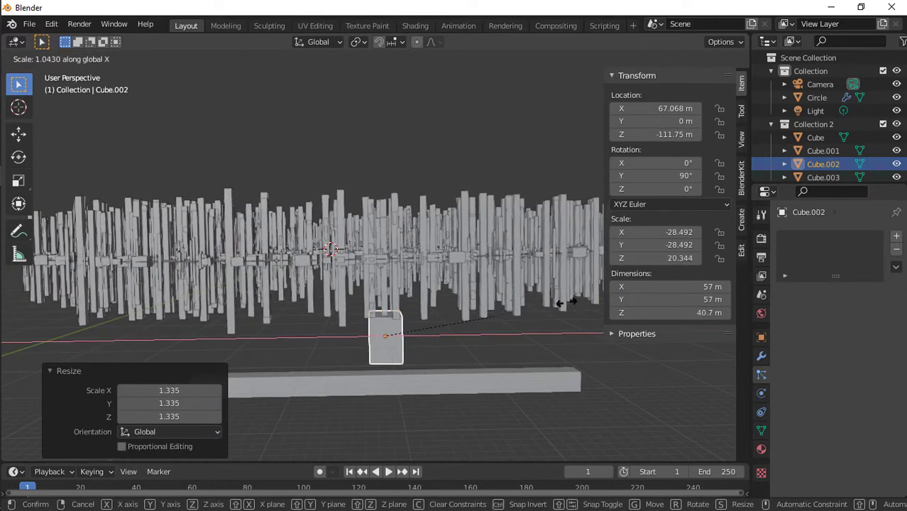
pyautogui.click(671, 272)
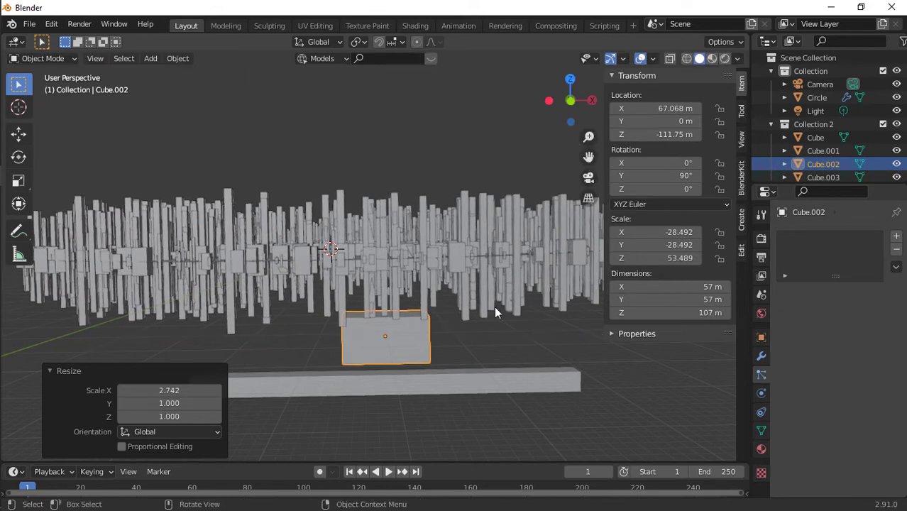
pyautogui.press('s')
pyautogui.hotkey('shift', 'z')
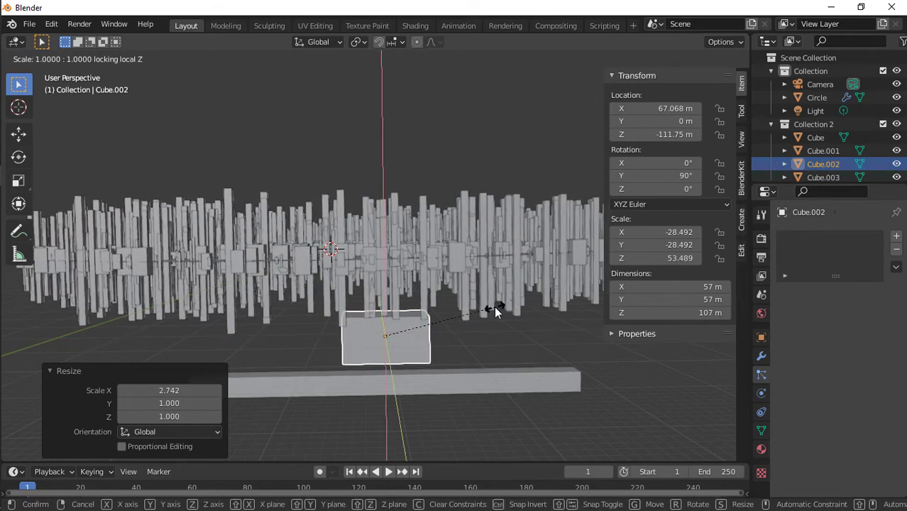
pyautogui.click(494, 306)
pyautogui.click(494, 306)
pyautogui.press('s')
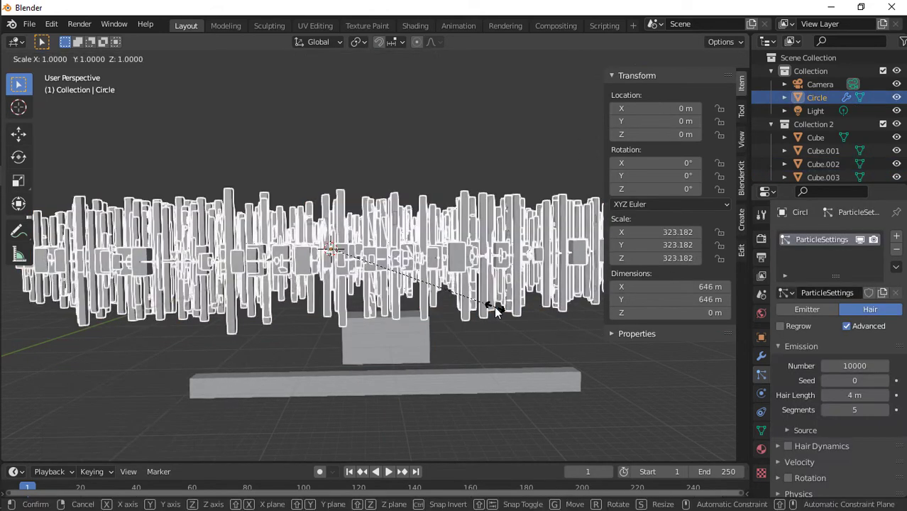
pyautogui.click(494, 306)
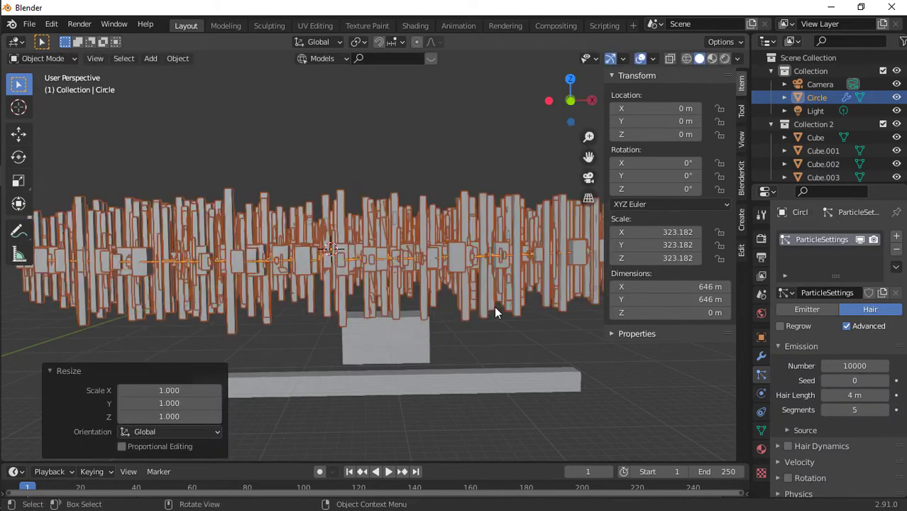
# Enlarge the same wide box by about 1.895 along the global Y and Z axes, excluding X.
pyautogui.click(403, 344)
pyautogui.press('s')
pyautogui.hotkey('shift', 'y')
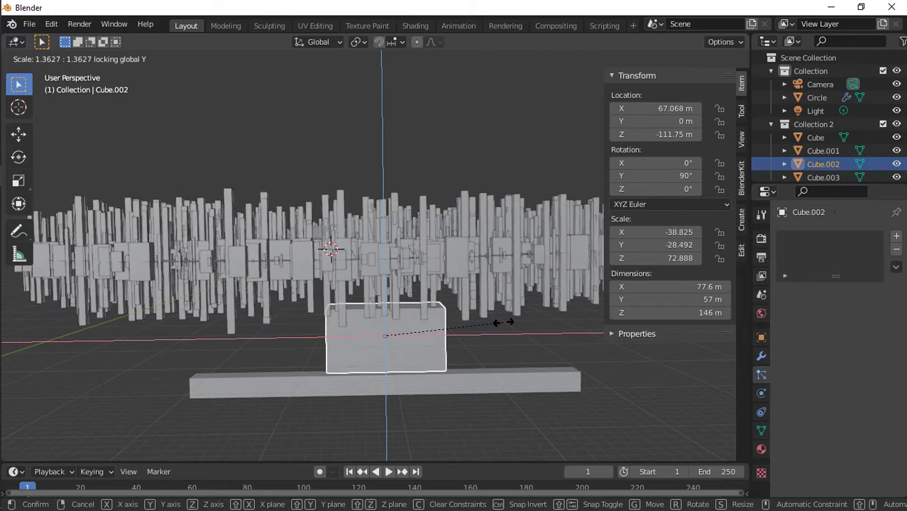
pyautogui.hotkey('shift', 'x')
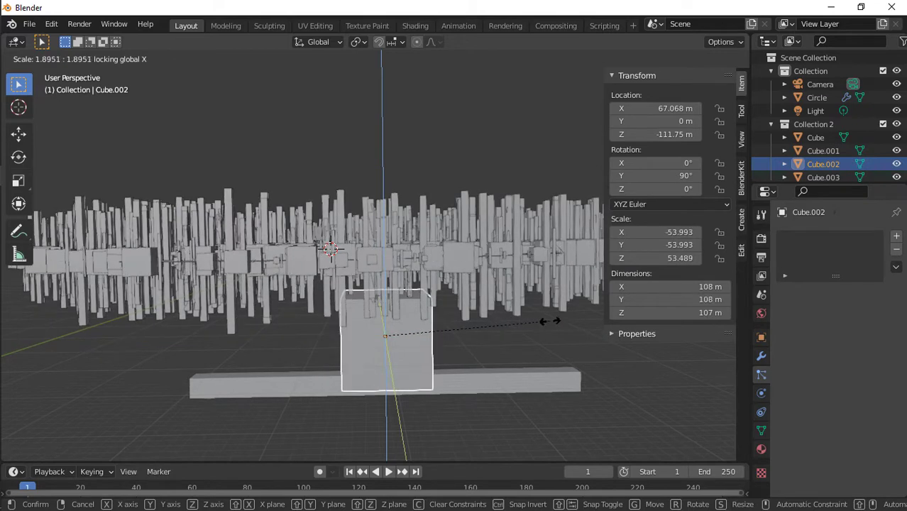
pyautogui.click(548, 321)
# Examine the scattered towers from street level, through the camera, and from outside and beneath the circle.
pyautogui.click(588, 178)
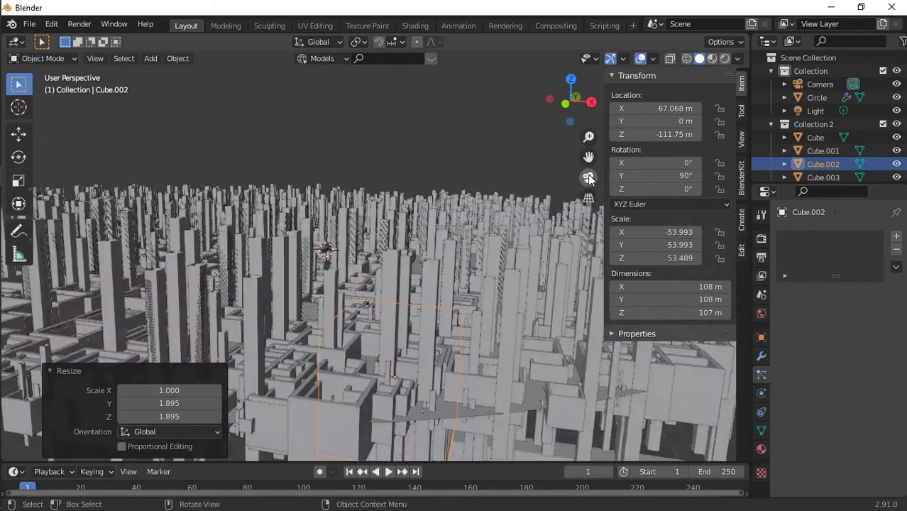
pyautogui.click(585, 186)
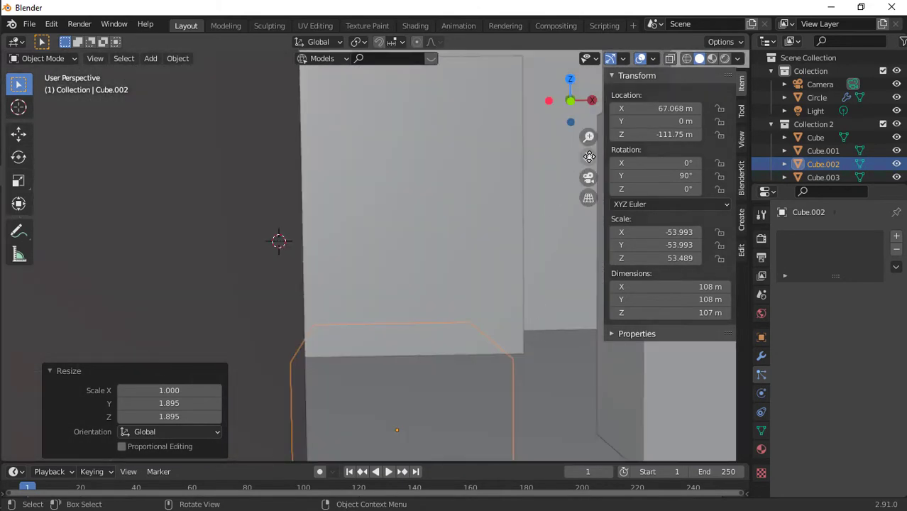
pyautogui.moveTo(589, 157); pyautogui.dragTo(484, 210)
pyautogui.moveTo(572, 104); pyautogui.dragTo(536, 96)
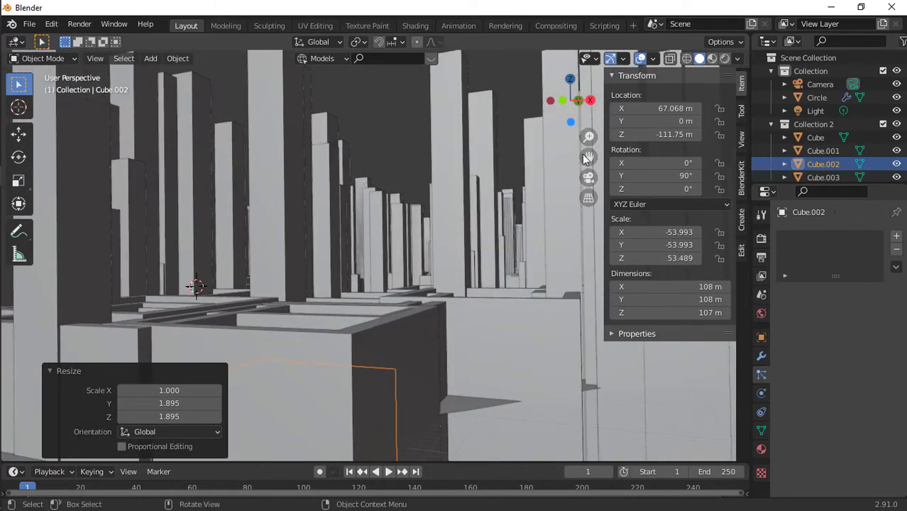
pyautogui.moveTo(603, 153); pyautogui.dragTo(693, 153)
pyautogui.click(588, 177)
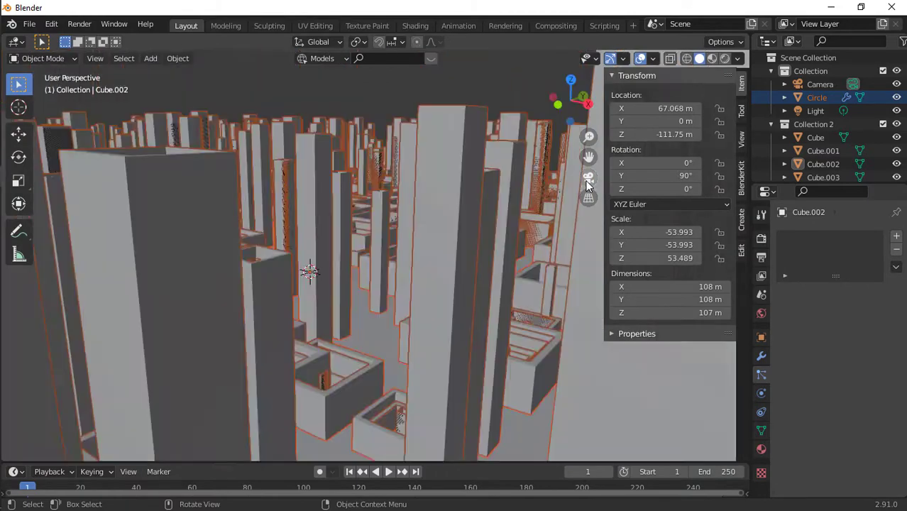
pyautogui.scroll(-5, 474, 314)
pyautogui.scroll(4, 474, 314)
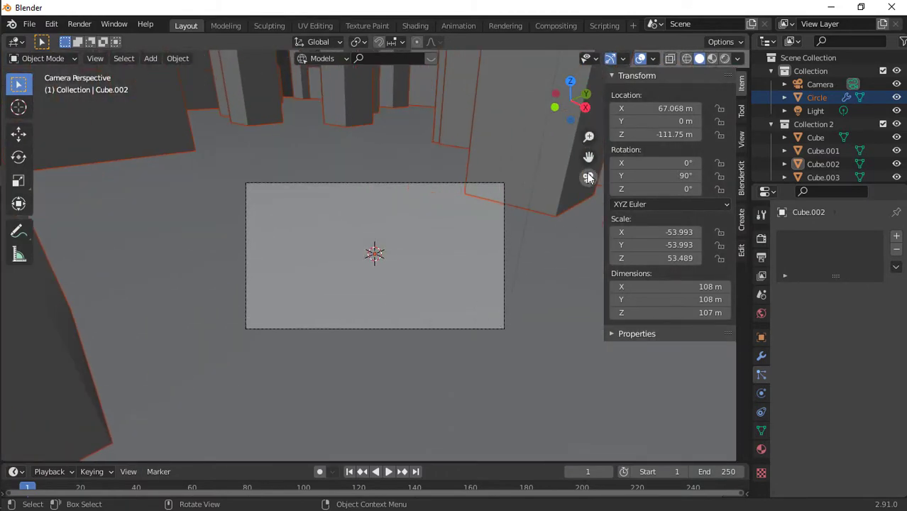
pyautogui.click(588, 178)
pyautogui.scroll(-8, 479, 301)
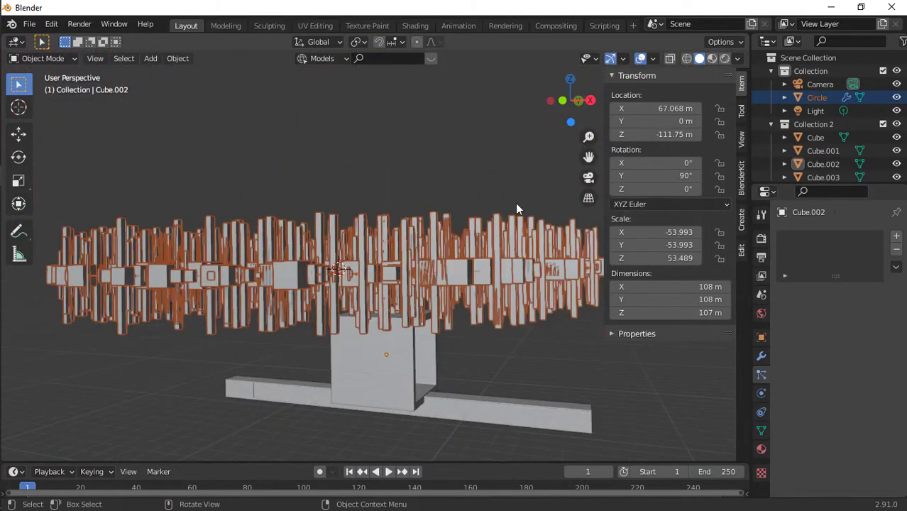
pyautogui.moveTo(564, 116); pyautogui.dragTo(588, 76)
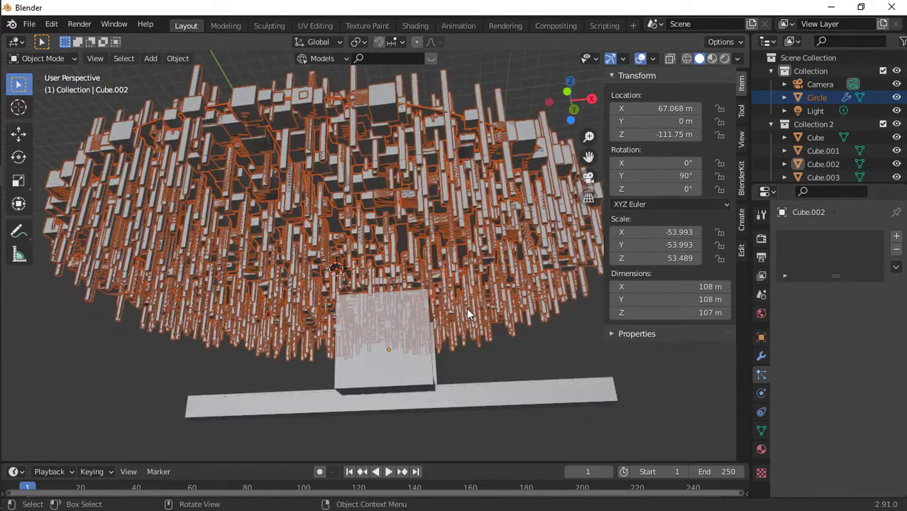
# Delete the small thin box lying just beneath the circle, above the enlarged box.
pyautogui.scroll(4, 467, 308)
pyautogui.click(395, 303)
pyautogui.click(396, 302)
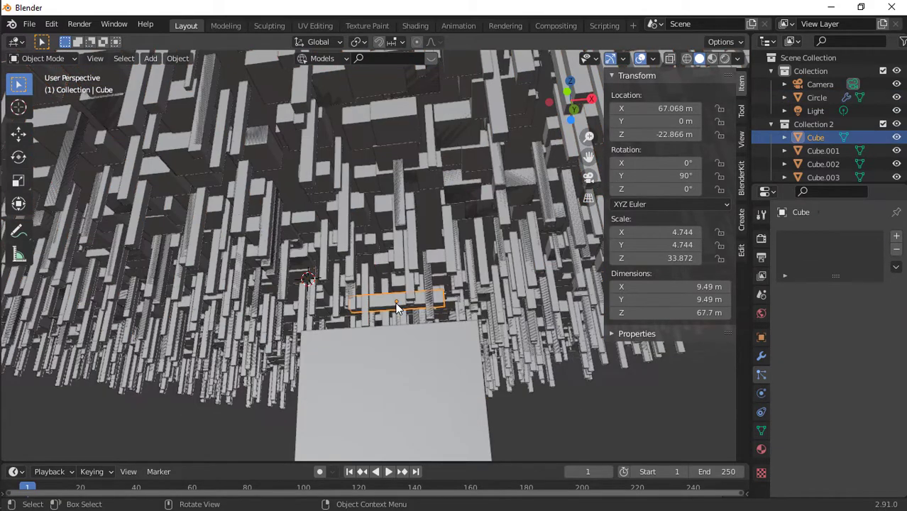
pyautogui.press('Delete')
pyautogui.scroll(-10, 396, 302)
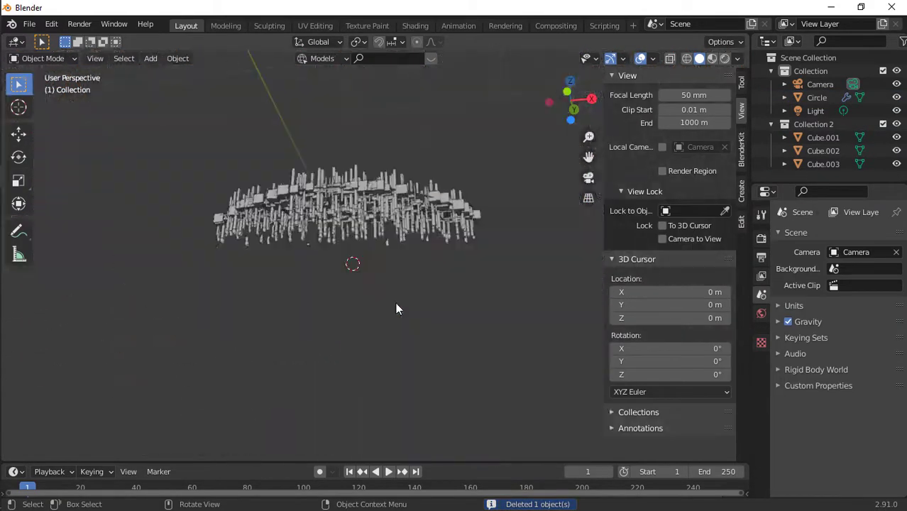
pyautogui.scroll(3, 395, 302)
pyautogui.moveTo(578, 93); pyautogui.dragTo(571, 142)
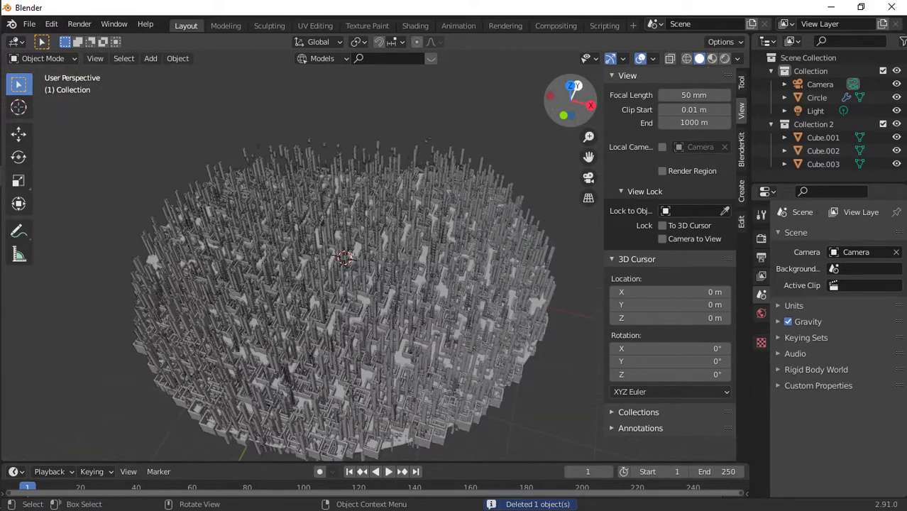
# Select the circle and try a hair particle number of 500 before settling on 5000.
pyautogui.click(440, 253)
pyautogui.scroll(4, 440, 253)
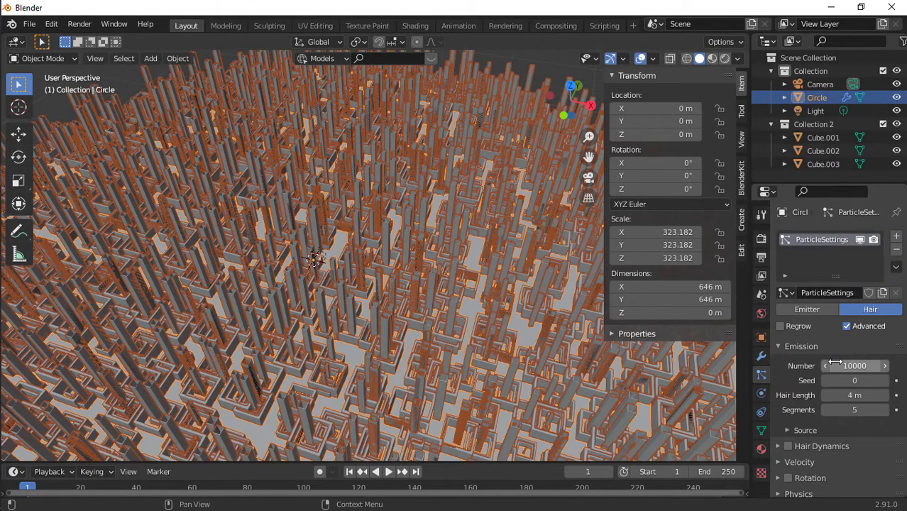
pyautogui.click(835, 365)
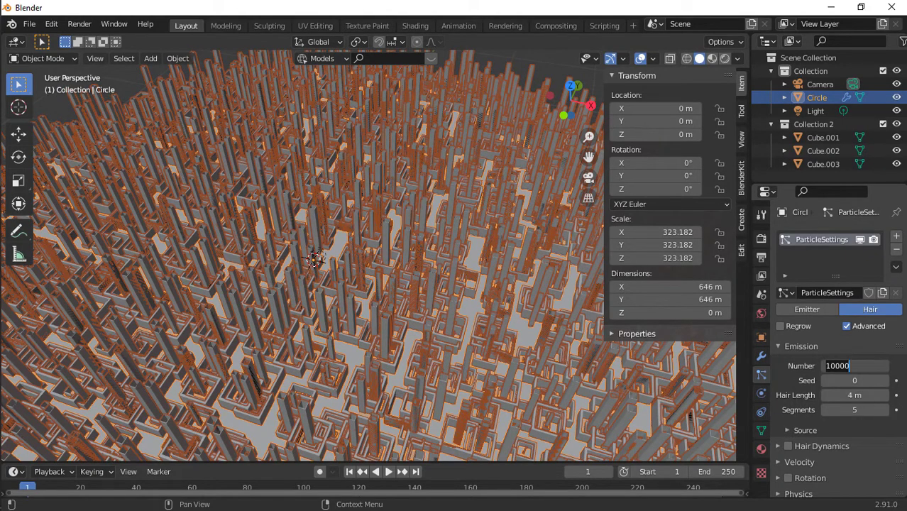
pyautogui.write('500')
pyautogui.press('Return')
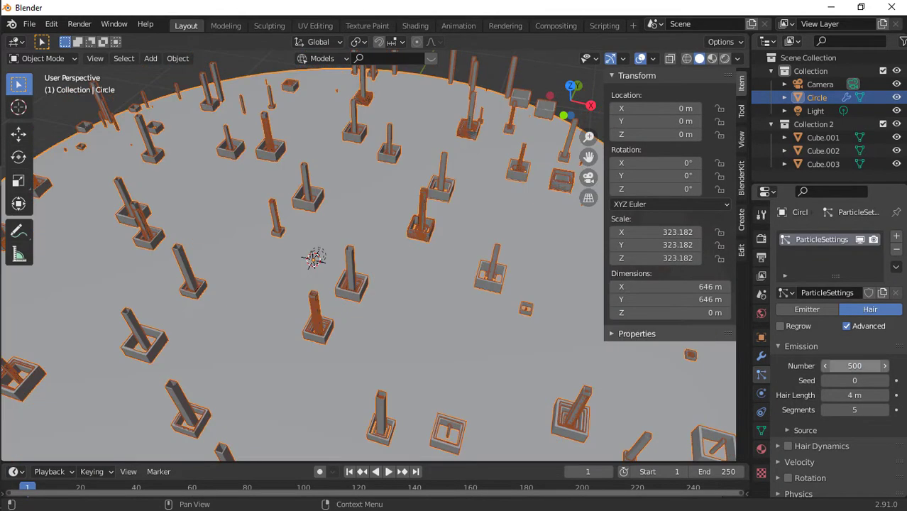
pyautogui.click(838, 365)
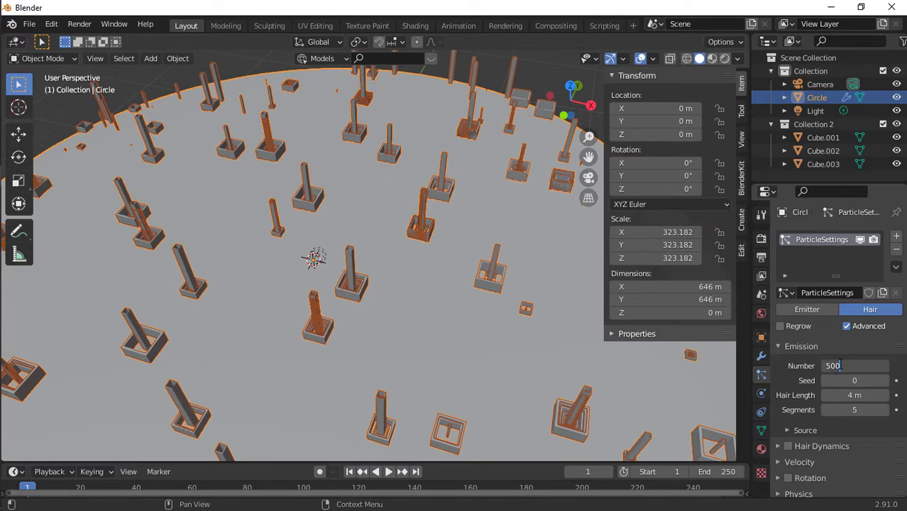
pyautogui.write('5000')
pyautogui.press('Return')
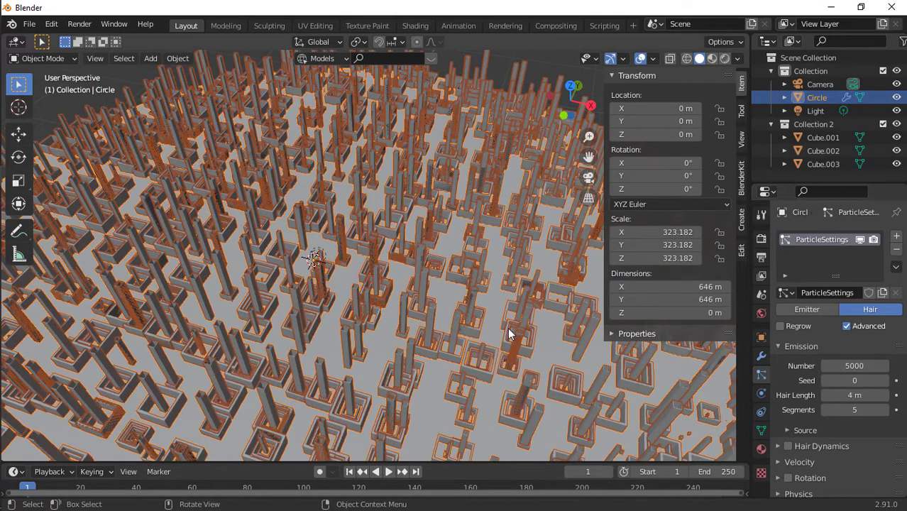
# Lock the camera to the view with Camera to View and look through the camera.
pyautogui.scroll(5, 593, 188)
pyautogui.click(592, 183)
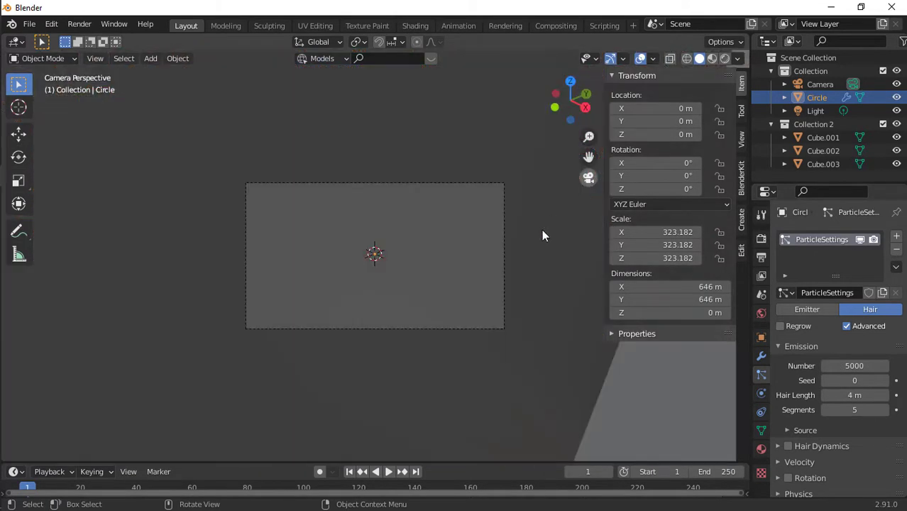
pyautogui.click(589, 177)
pyautogui.press('n')
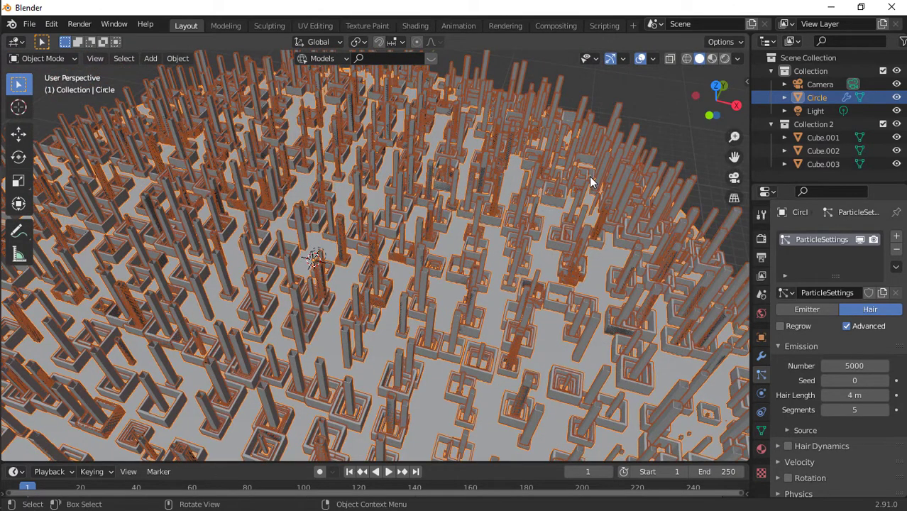
pyautogui.press('n')
pyautogui.click(739, 145)
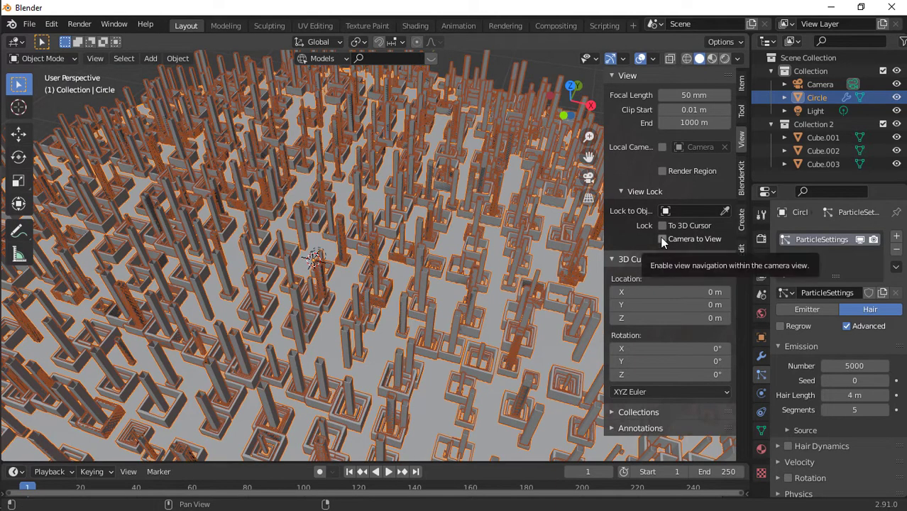
pyautogui.click(662, 239)
pyautogui.scroll(5, 576, 178)
pyautogui.click(586, 178)
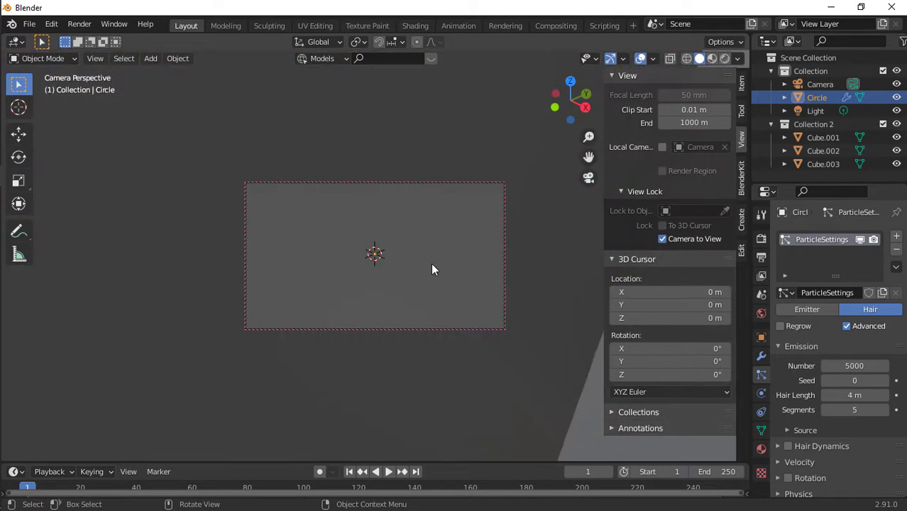
# Frame the camera low among the towers at about X 206.5 m, Y -283.8 m, Z 14.3 m, and select it.
pyautogui.scroll(-8, 432, 264)
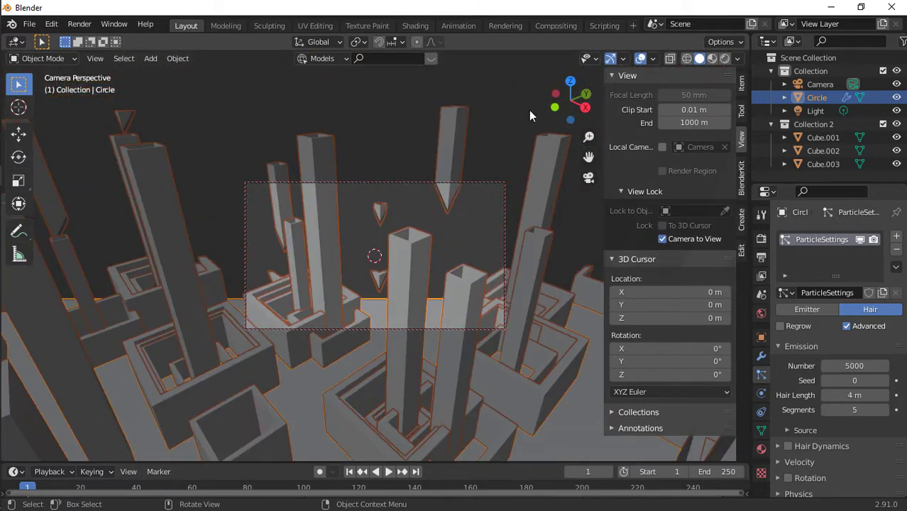
pyautogui.moveTo(568, 106); pyautogui.dragTo(570, 82)
pyautogui.moveTo(588, 157); pyautogui.dragTo(634, 152)
pyautogui.scroll(-6, 446, 246)
pyautogui.scroll(5, 446, 245)
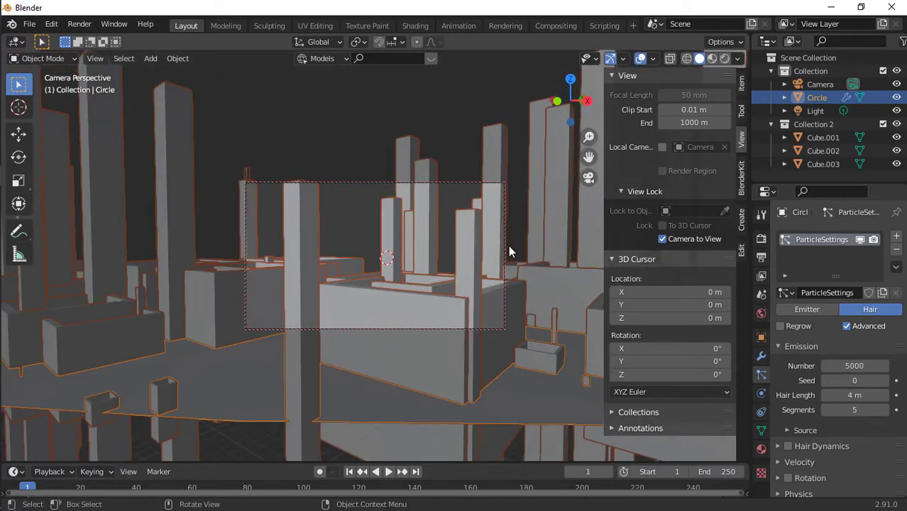
pyautogui.click(503, 246)
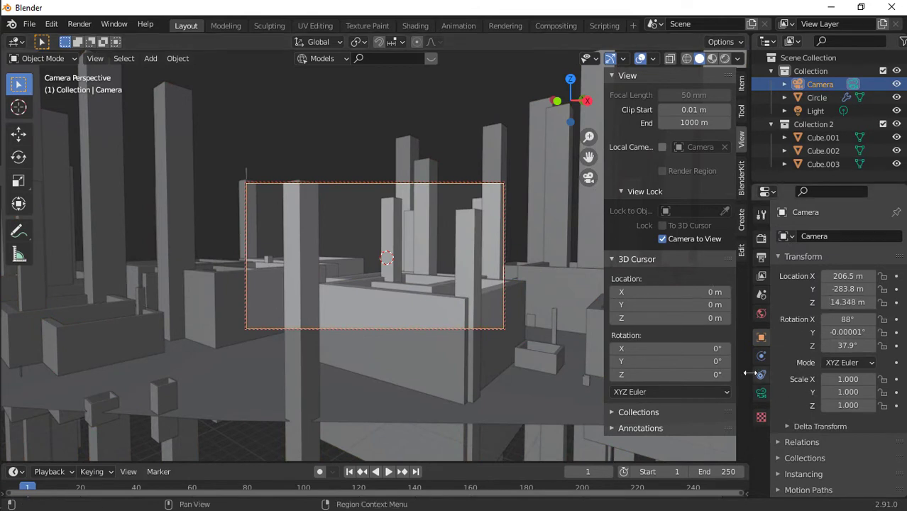
# Set the camera's lens clip end to 10000000 m.
pyautogui.click(764, 395)
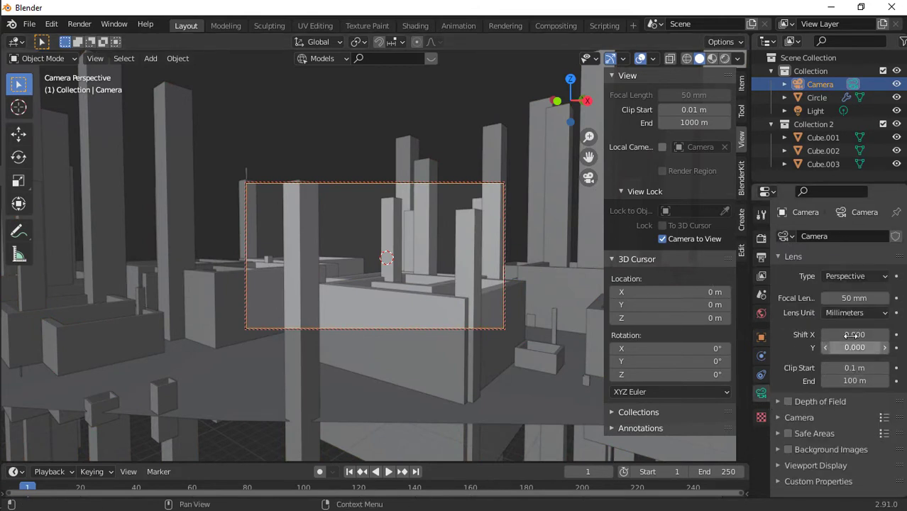
pyautogui.click(854, 381)
pyautogui.write('100000')
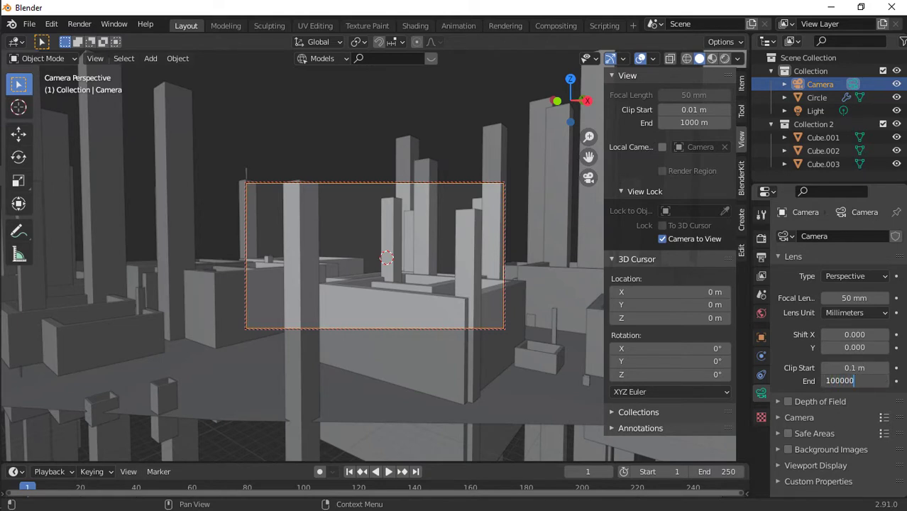
pyautogui.write('00')
pyautogui.press('Return')
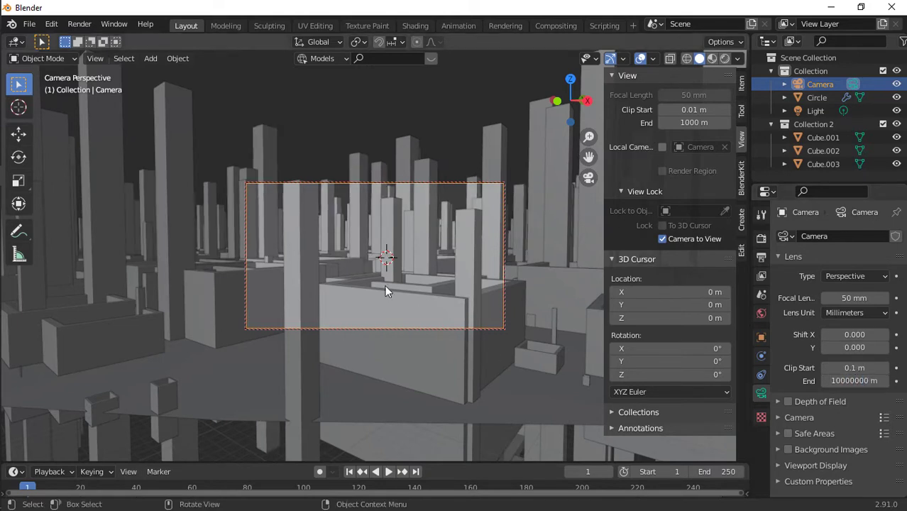
# Re-aim and raise the camera to look over the low boxes between two tall towers, checking the city from outside the camera view.
pyautogui.moveTo(576, 101); pyautogui.dragTo(524, 100)
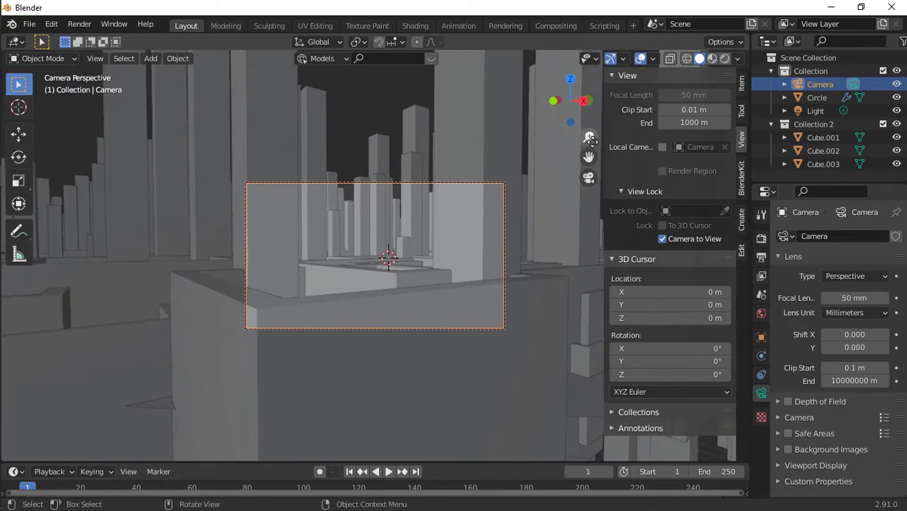
pyautogui.moveTo(591, 155)
pyautogui.mouseDown()
pyautogui.moveTo(592, 183)
pyautogui.moveTo(591, 172)
pyautogui.mouseUp()
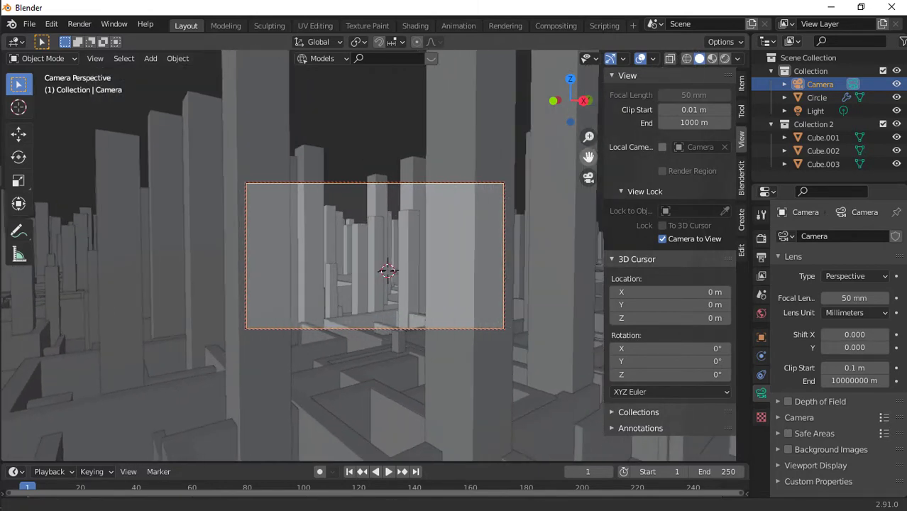
pyautogui.click(589, 177)
pyautogui.scroll(-5, 455, 270)
pyautogui.scroll(3, 456, 270)
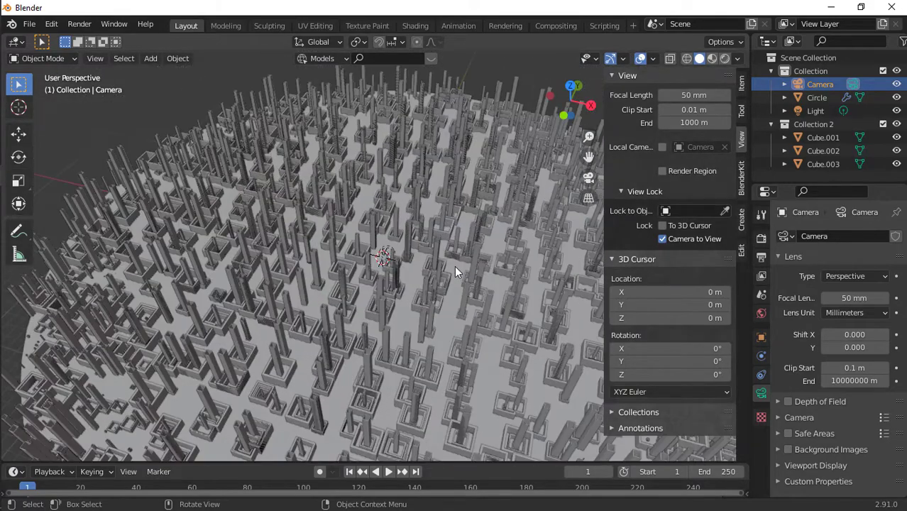
pyautogui.scroll(3, 455, 271)
pyautogui.scroll(-2, 456, 272)
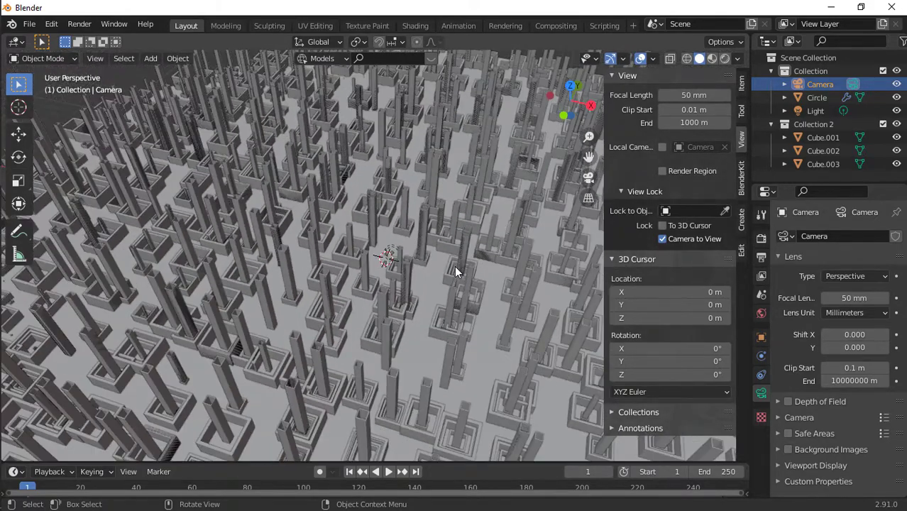
pyautogui.moveTo(454, 266); pyautogui.dragTo(593, 197, button='middle')
pyautogui.click(588, 178)
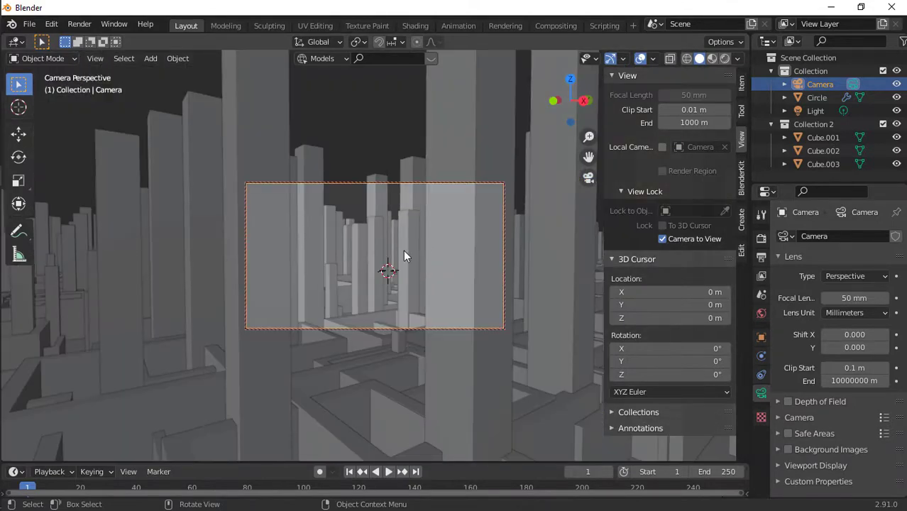
# Add a UV sphere at the city's centre and raise it about 67 m along Z.
pyautogui.hotkey('shift', 'a')
pyautogui.moveTo(380, 238)
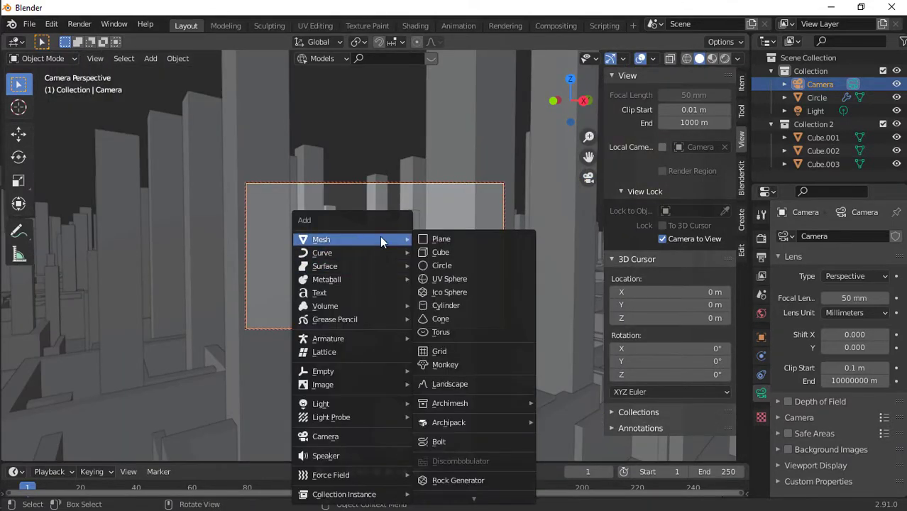
pyautogui.click(456, 279)
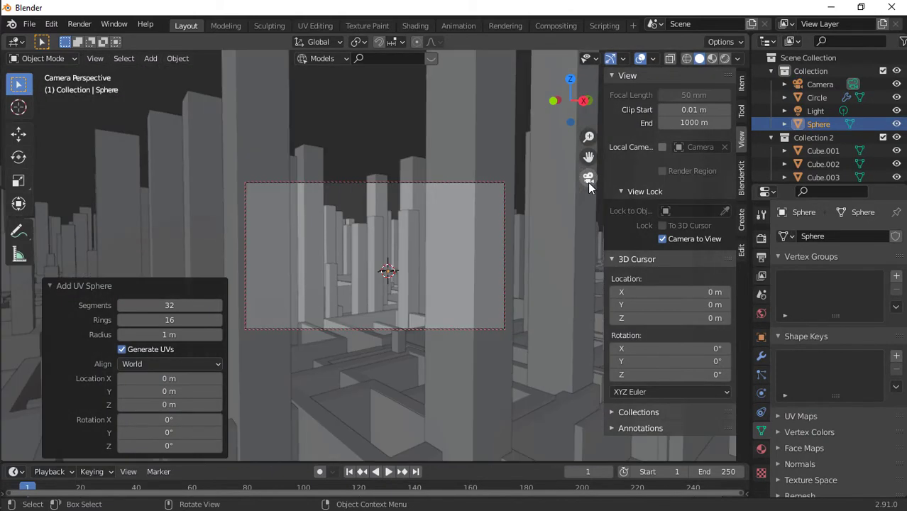
pyautogui.press('g')
pyautogui.press('z')
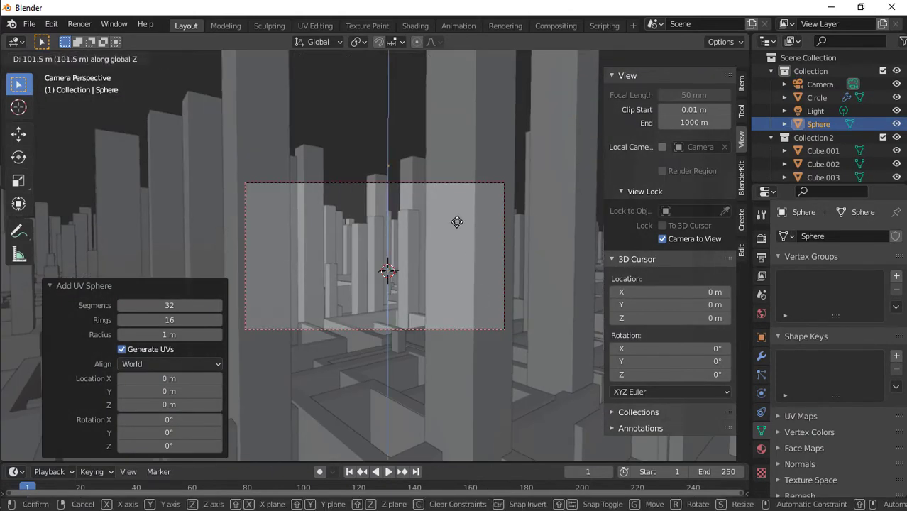
pyautogui.click(450, 237)
# Move the sphere about -65.8 m along X and scale it up about 30.4 times.
pyautogui.press('g')
pyautogui.press('x')
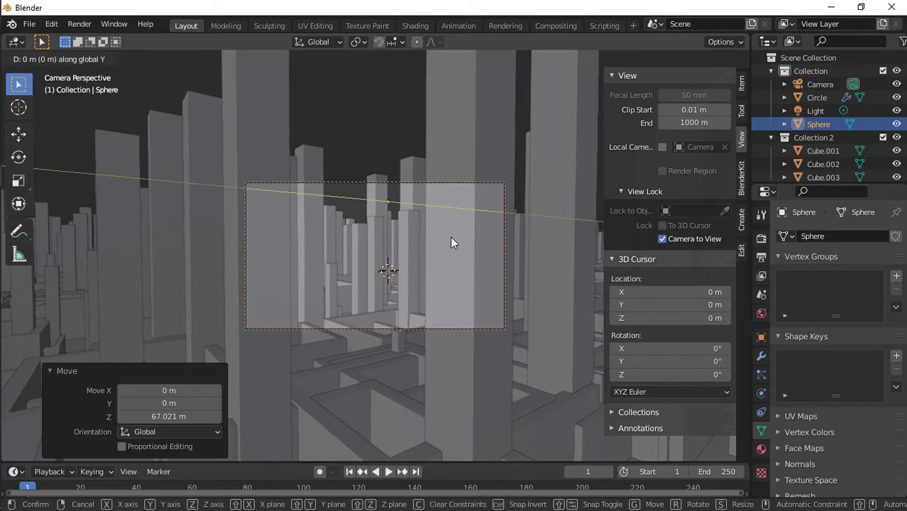
pyautogui.click(413, 240)
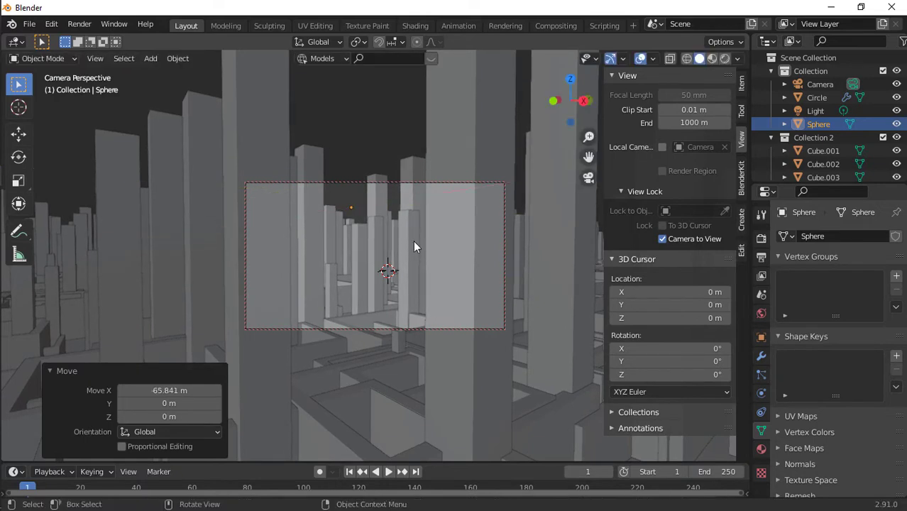
pyautogui.press('s')
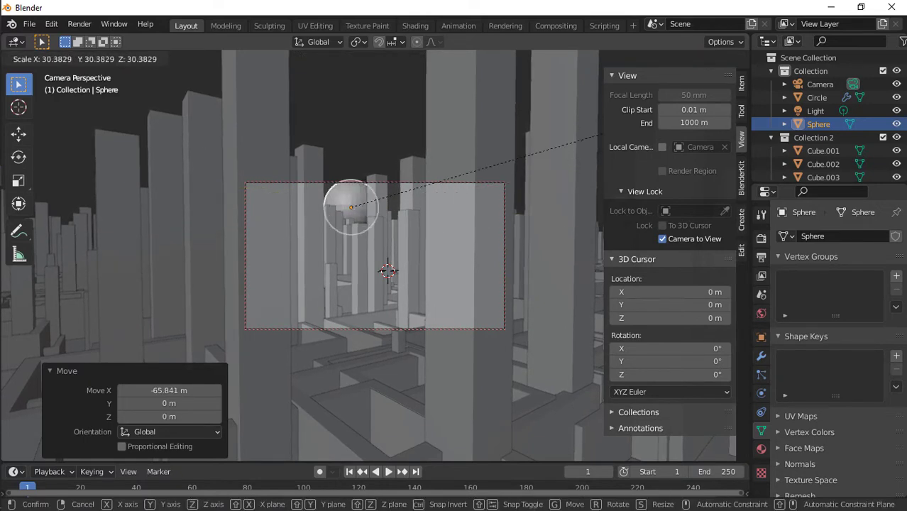
pyautogui.click(309, 308)
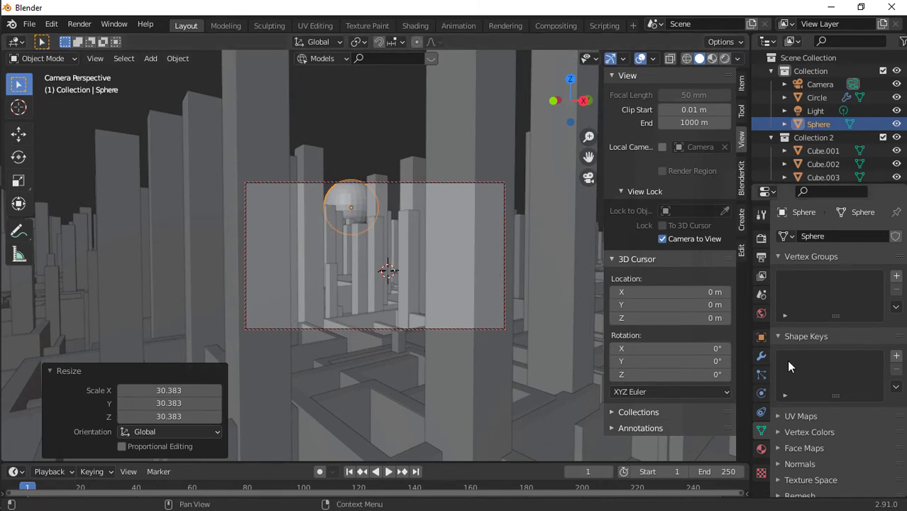
# Add a Subdivision Surface modifier with viewport level 2 to the sphere and apply it.
pyautogui.click(763, 358)
pyautogui.click(817, 237)
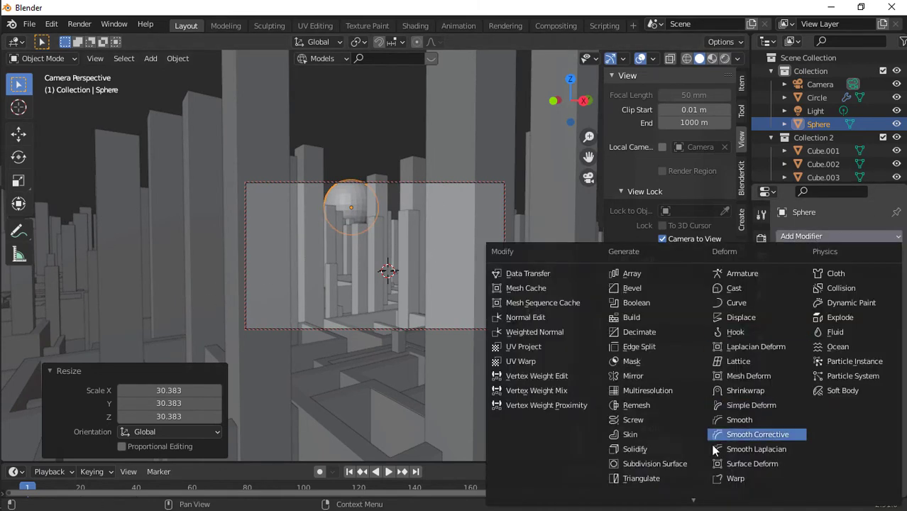
pyautogui.click(624, 465)
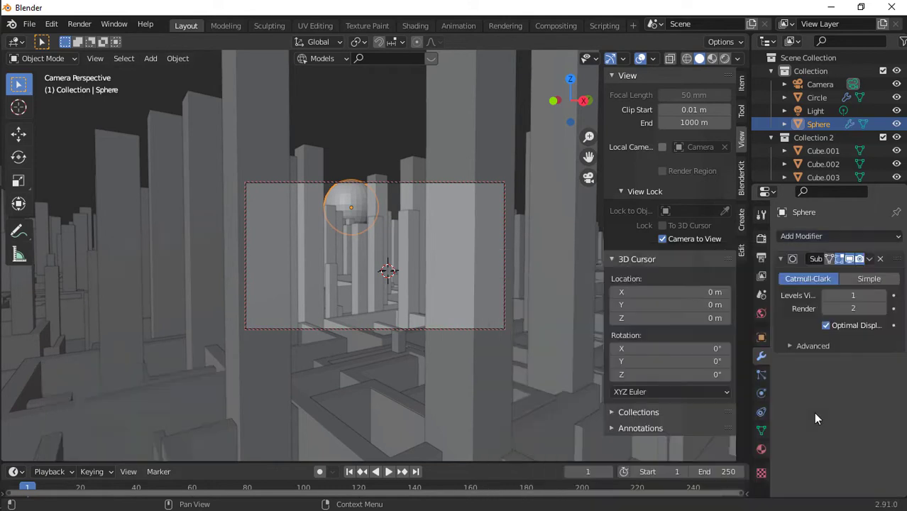
pyautogui.click(882, 296)
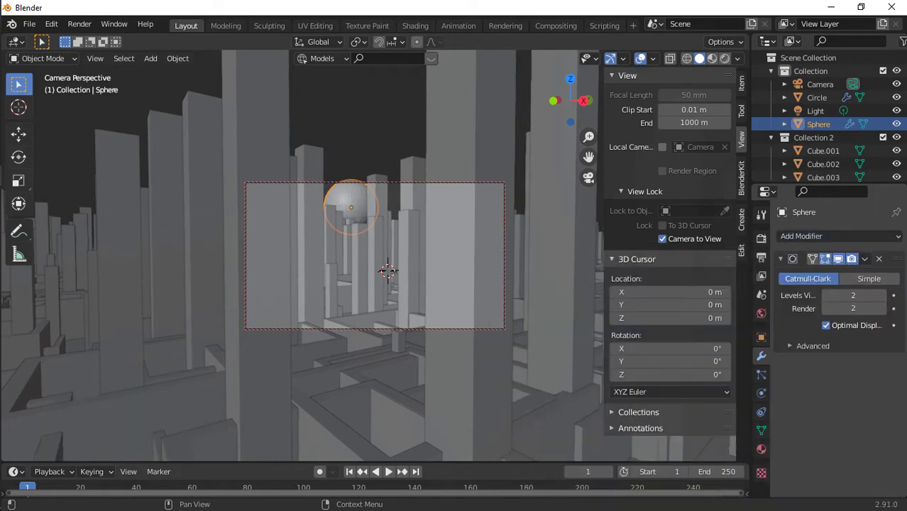
pyautogui.click(864, 259)
pyautogui.click(851, 273)
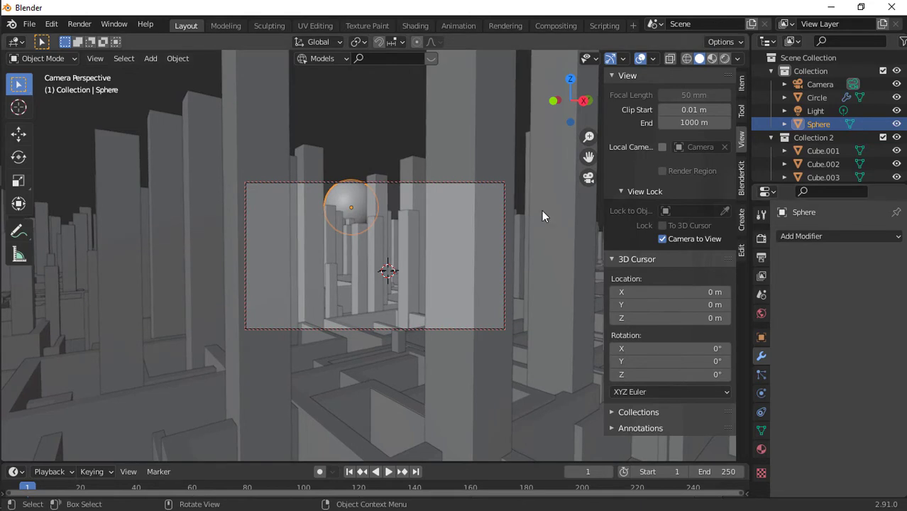
# Give the sphere a new material with an Emission surface in bright yellow.
pyautogui.click(761, 448)
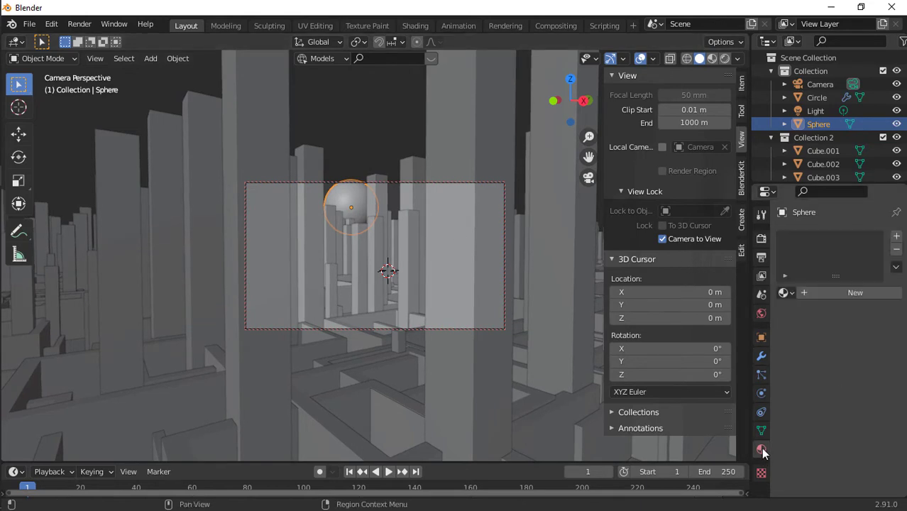
pyautogui.click(801, 293)
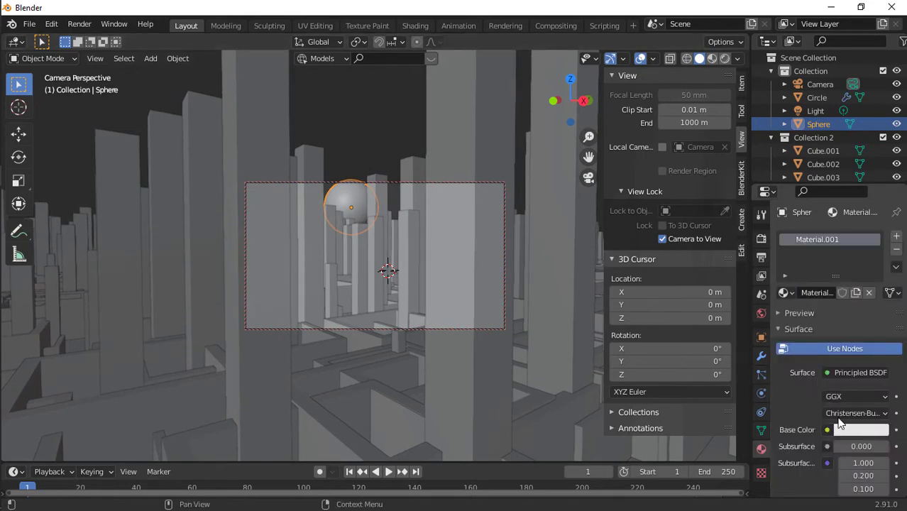
pyautogui.click(839, 371)
pyautogui.click(740, 110)
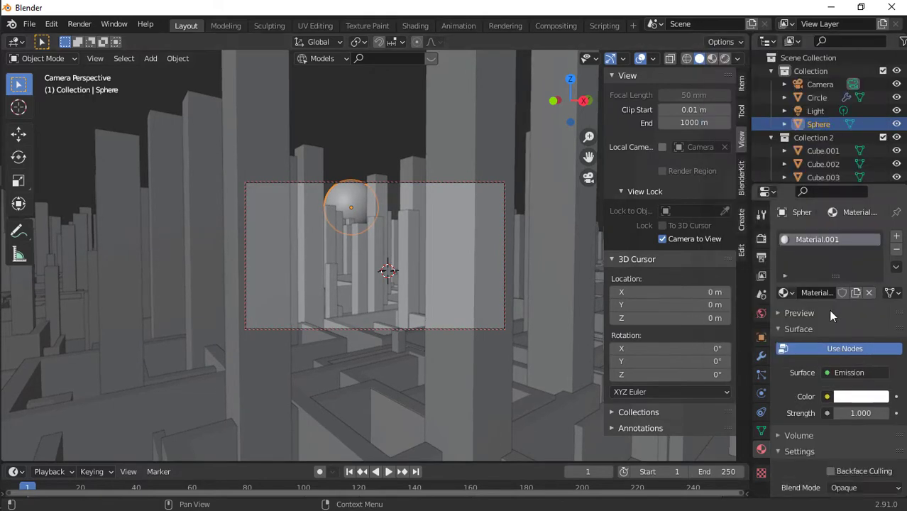
pyautogui.click(853, 398)
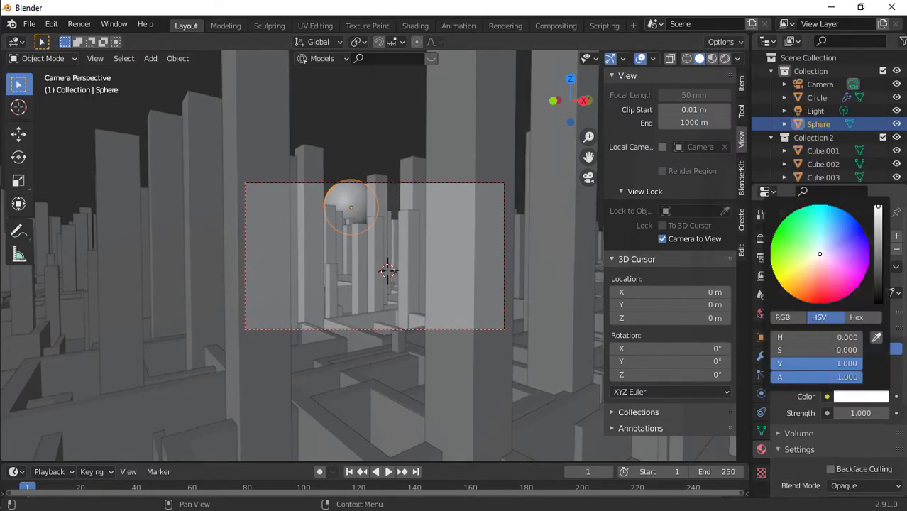
pyautogui.moveTo(807, 262); pyautogui.dragTo(778, 281)
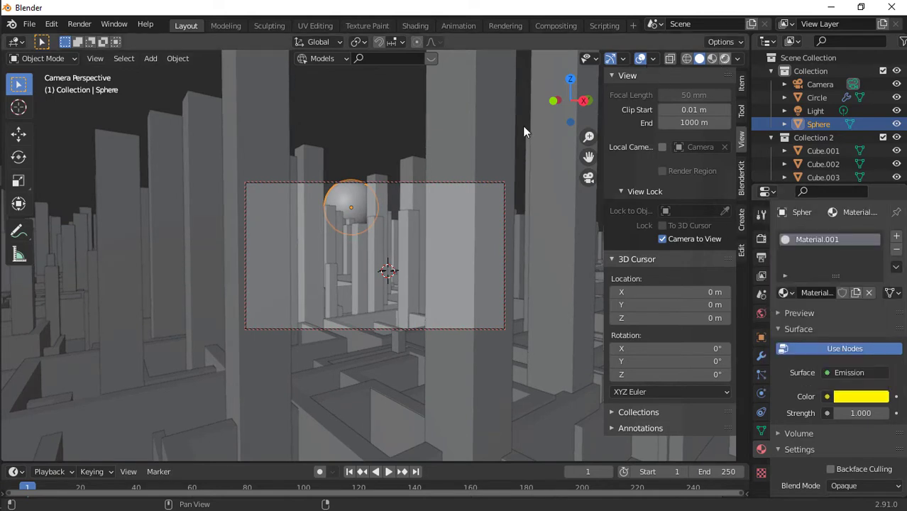
# Show the viewport in rendered shading and set the render engine to Cycles.
pyautogui.press('z')
pyautogui.press('8')
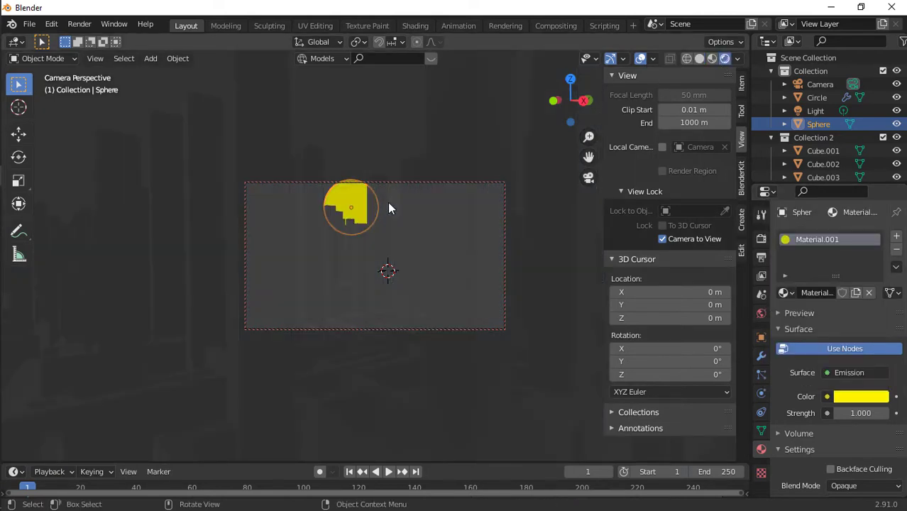
pyautogui.click(761, 238)
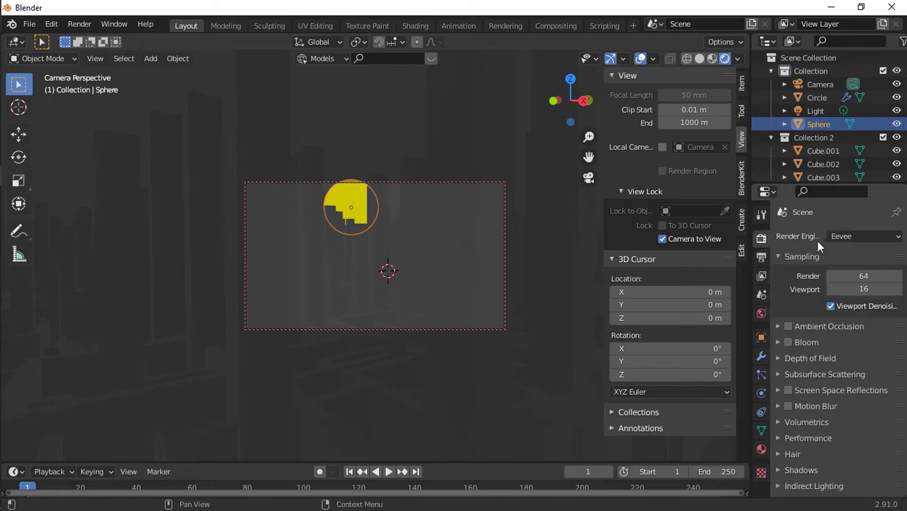
pyautogui.click(857, 237)
pyautogui.click(856, 278)
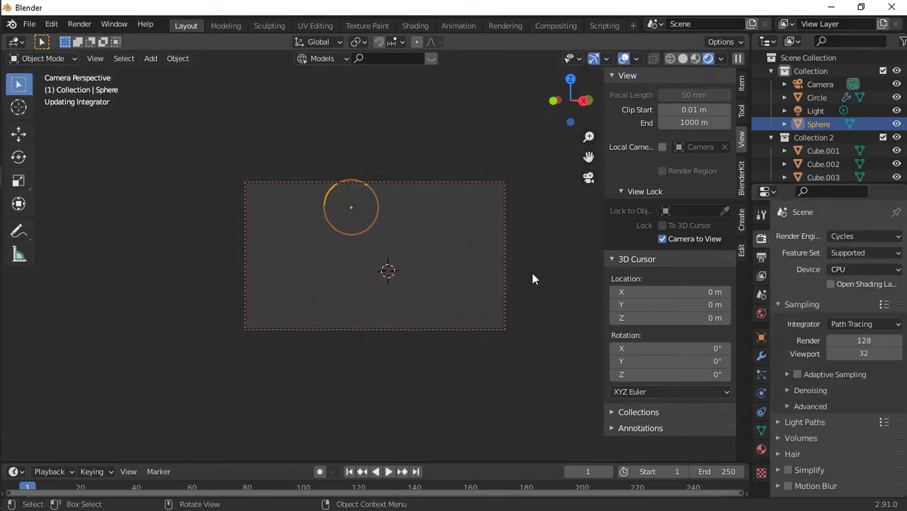
# Select Cube.001 in Collection 2 and change its material's surface to Mix Shader.
pyautogui.click(531, 273)
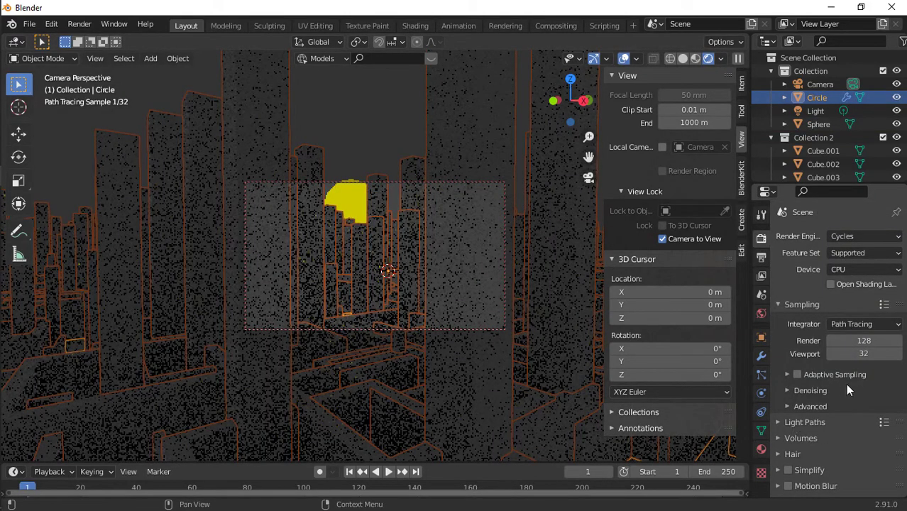
pyautogui.click(760, 448)
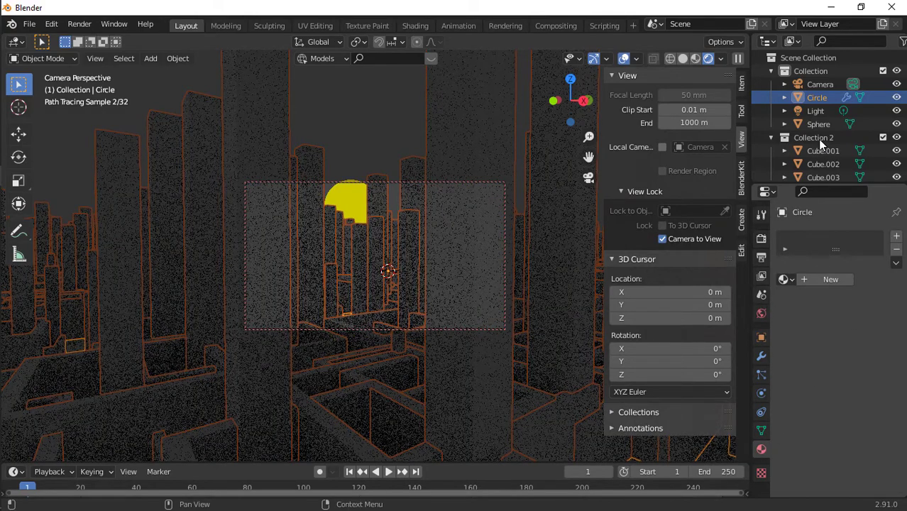
pyautogui.scroll(-1, 820, 141)
pyautogui.click(817, 140)
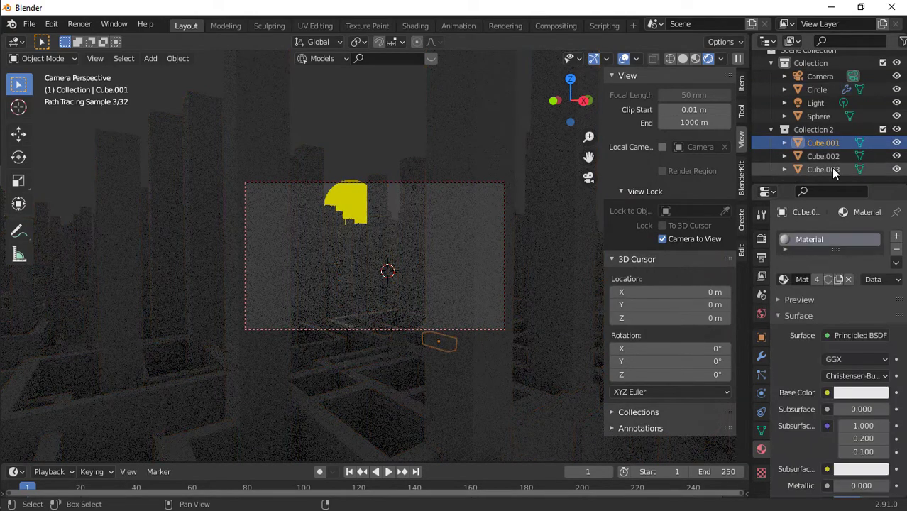
pyautogui.keyDown('shift'); pyautogui.click(831, 169); pyautogui.keyUp('shift')
pyautogui.click(835, 146)
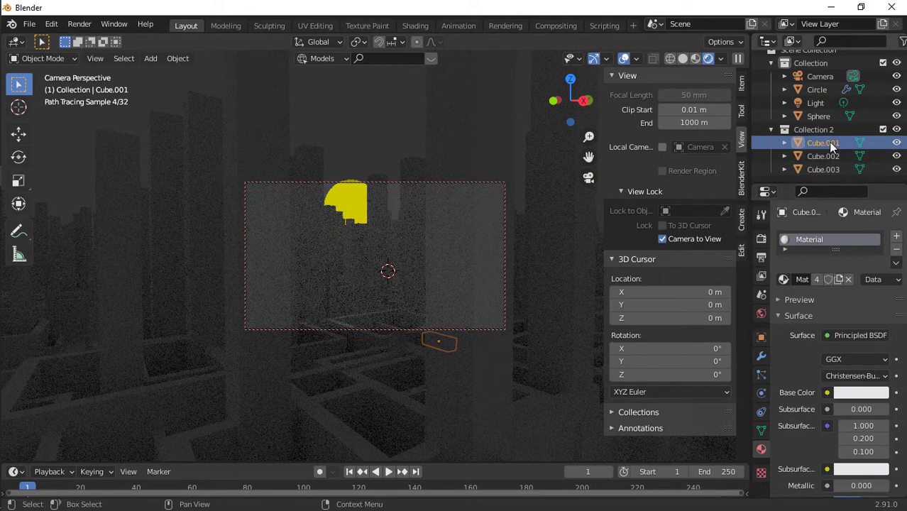
pyautogui.click(846, 335)
pyautogui.press('Escape')
pyautogui.scroll(-5, 781, 282)
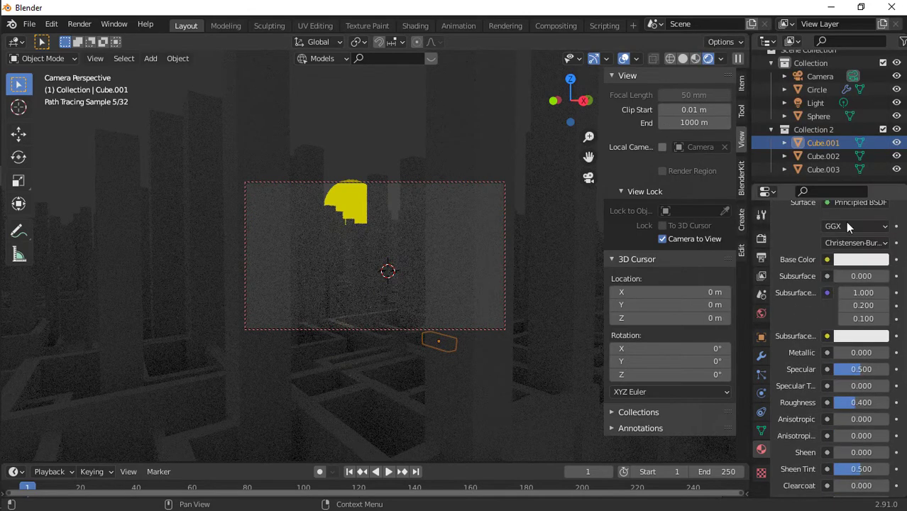
pyautogui.click(847, 226)
pyautogui.click(844, 204)
pyautogui.click(844, 204)
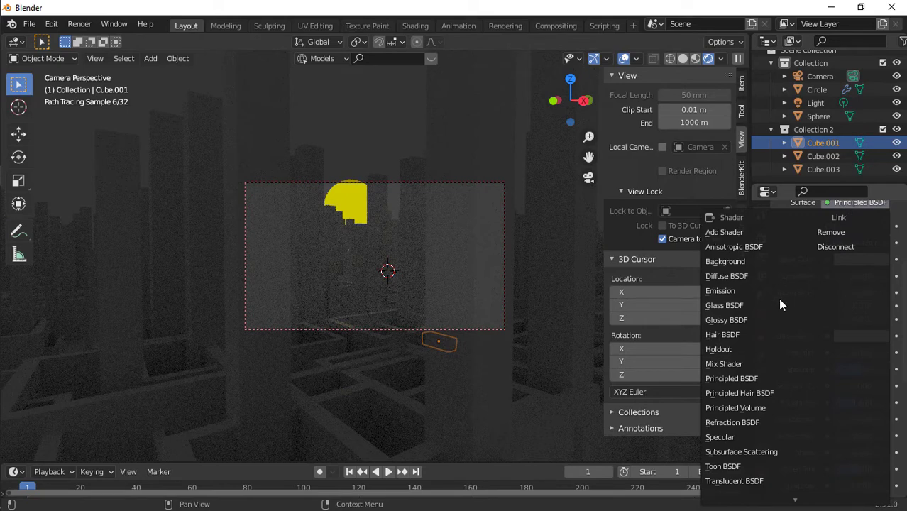
pyautogui.click(738, 363)
# Set the Mix Shader's first shader to Principled BSDF and its second shader to Toon BSDF.
pyautogui.click(857, 365)
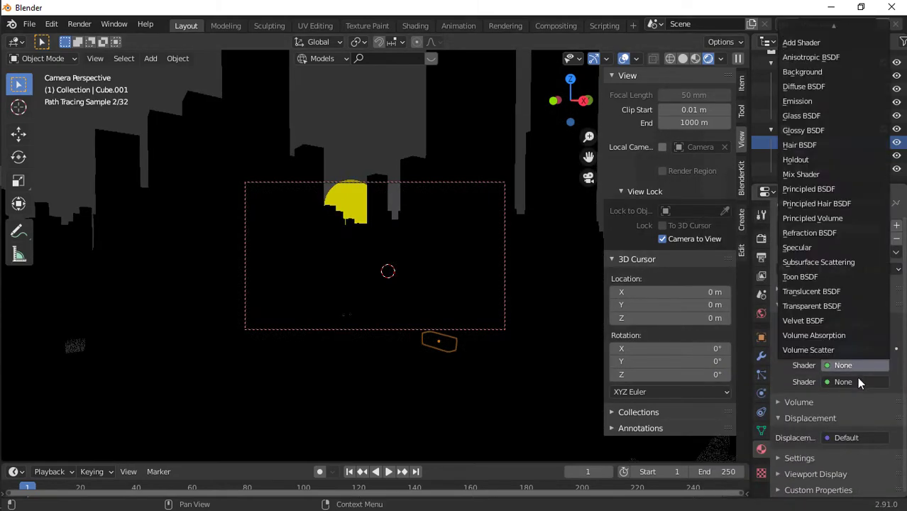
pyautogui.click(857, 379)
pyautogui.click(856, 380)
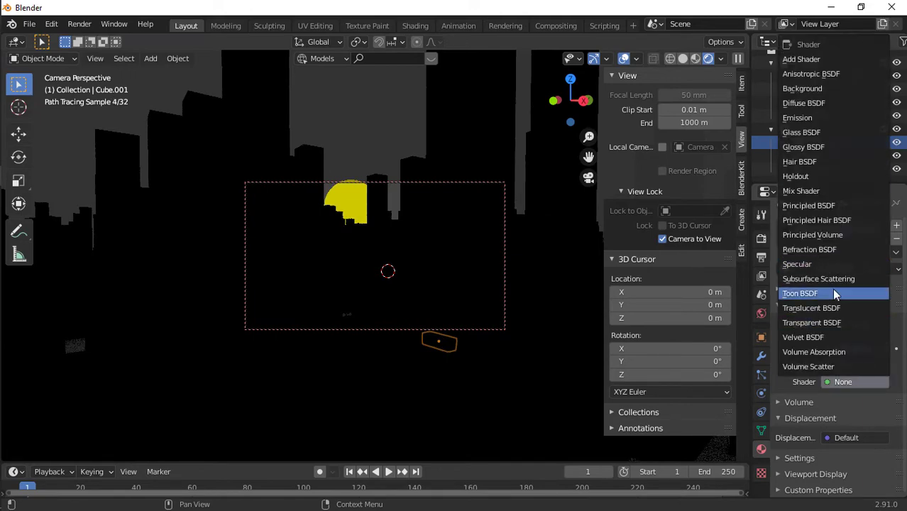
pyautogui.click(835, 293)
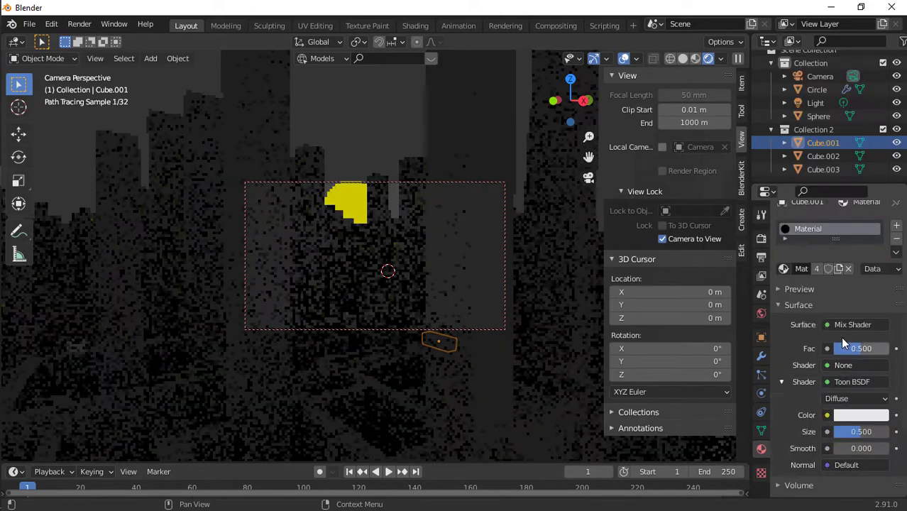
pyautogui.click(850, 365)
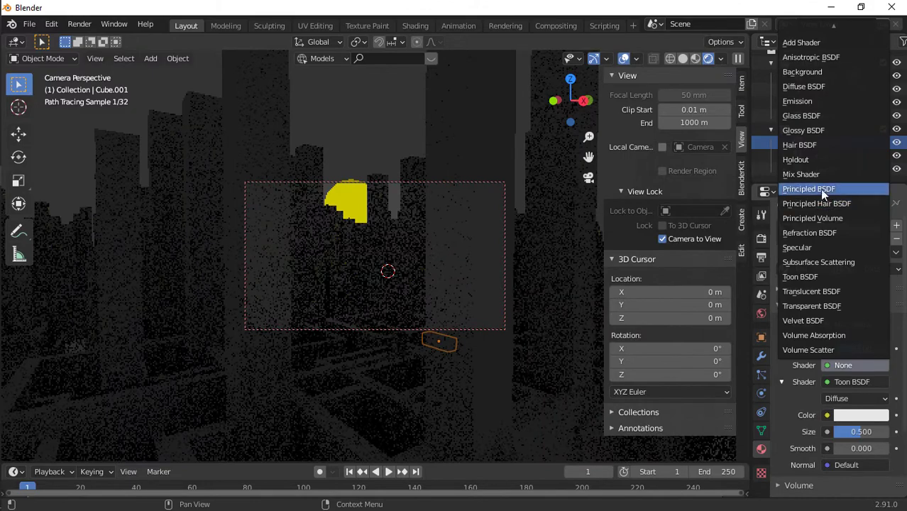
pyautogui.click(821, 189)
pyautogui.scroll(-10, 867, 315)
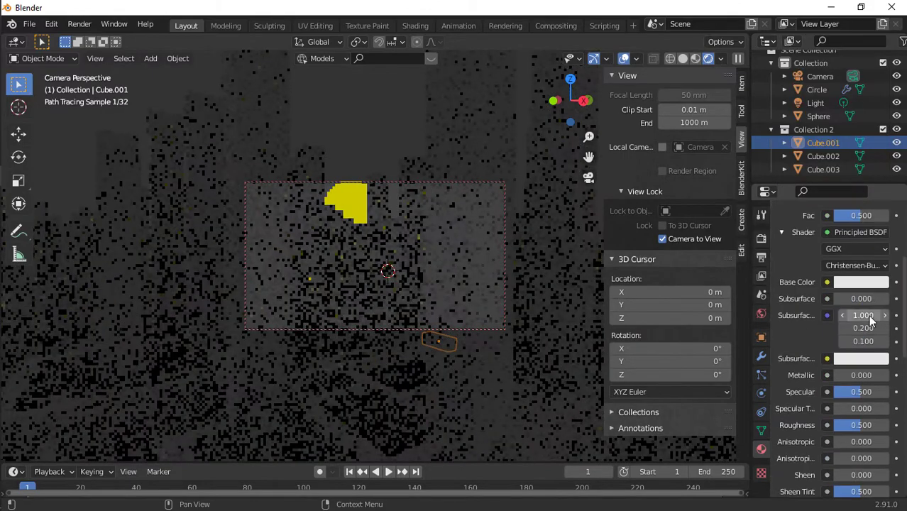
pyautogui.click(857, 335)
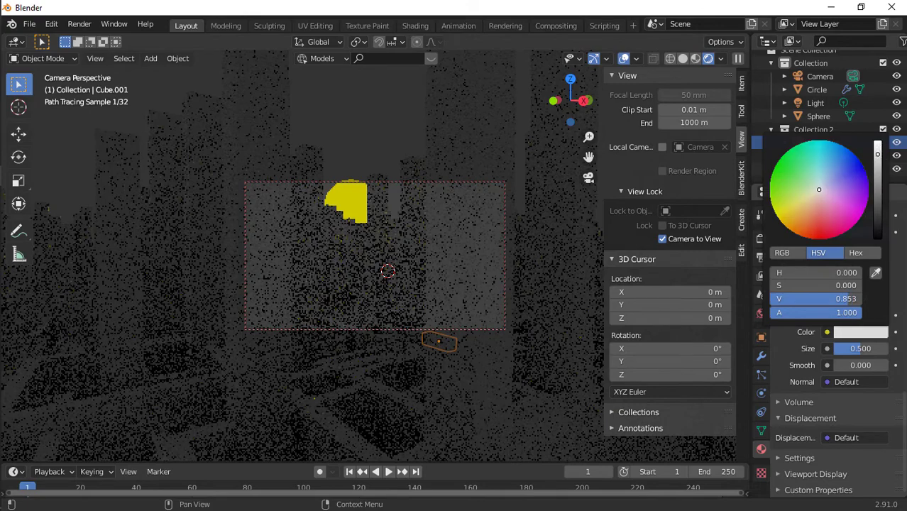
pyautogui.scroll(10, 859, 334)
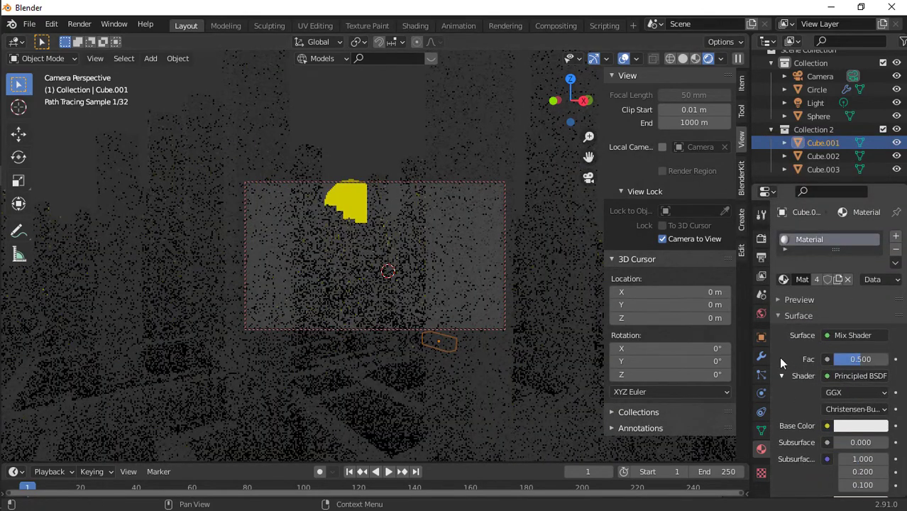
# Drive the world background colour with a Sky Texture of the Preetham type.
pyautogui.click(761, 313)
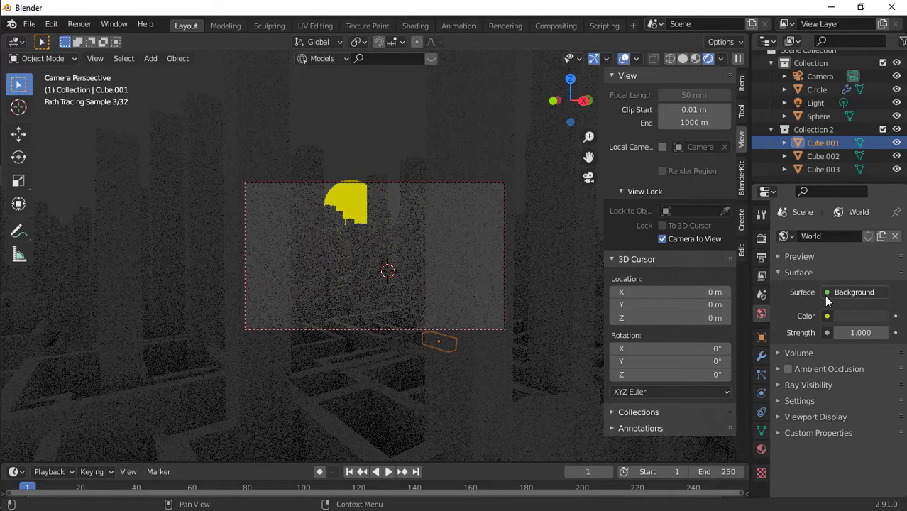
pyautogui.click(826, 316)
pyautogui.click(827, 317)
pyautogui.click(834, 293)
pyautogui.click(827, 316)
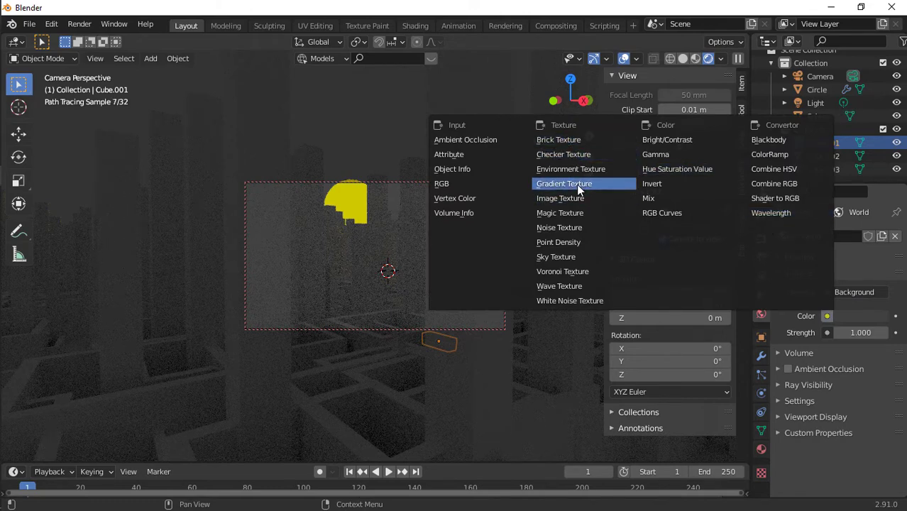
pyautogui.click(586, 255)
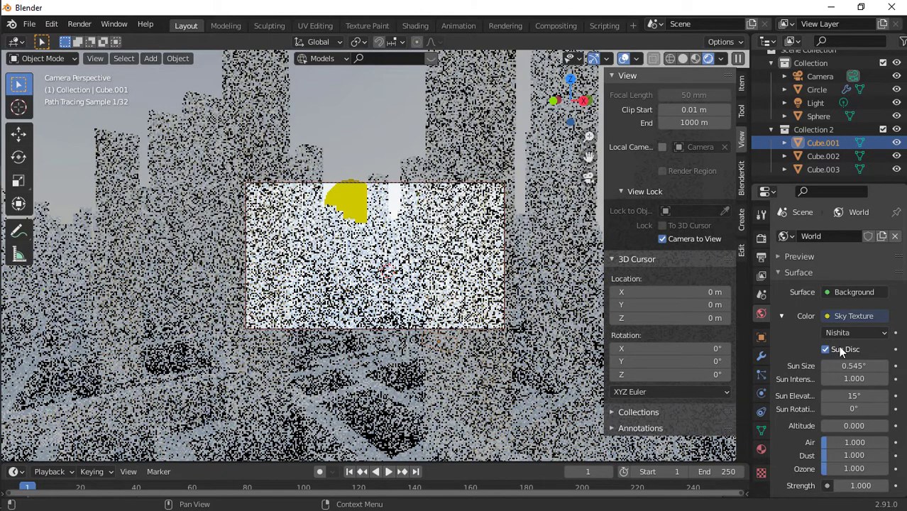
pyautogui.click(852, 330)
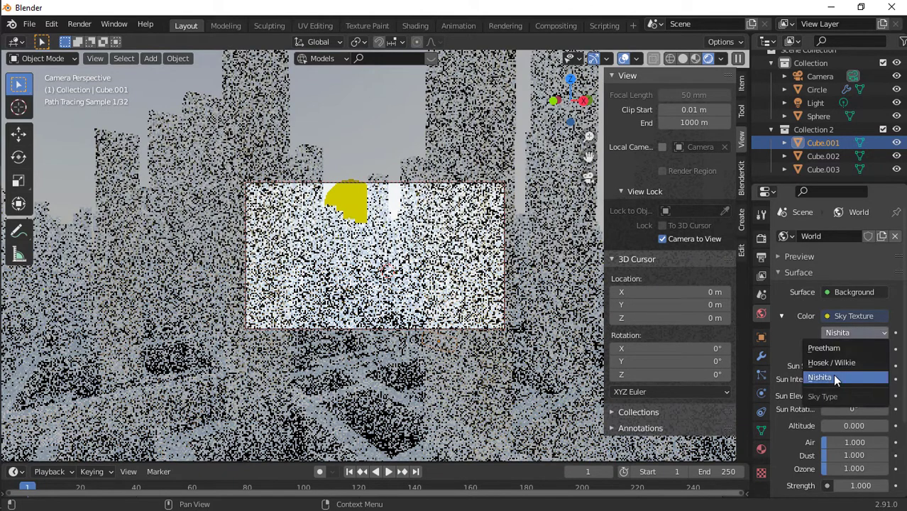
pyautogui.click(824, 348)
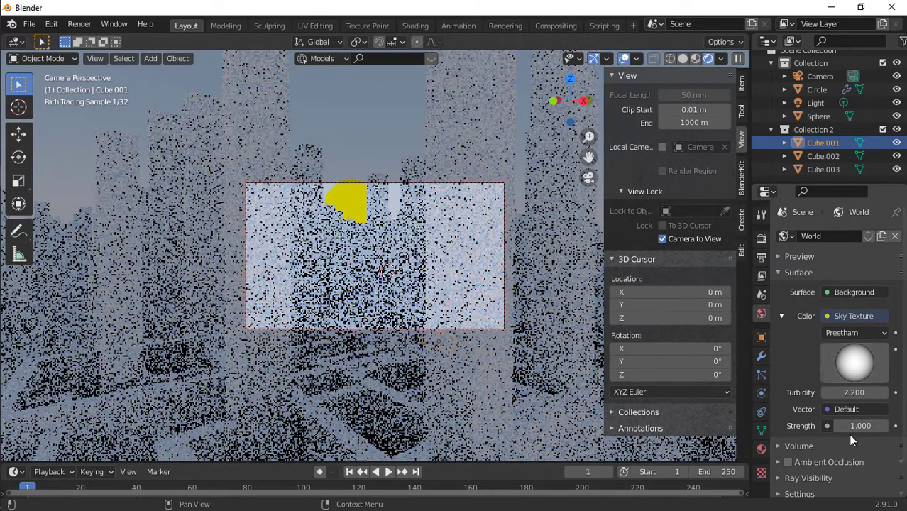
# Set the world background strength to 2.
pyautogui.moveTo(852, 425); pyautogui.dragTo(864, 425)
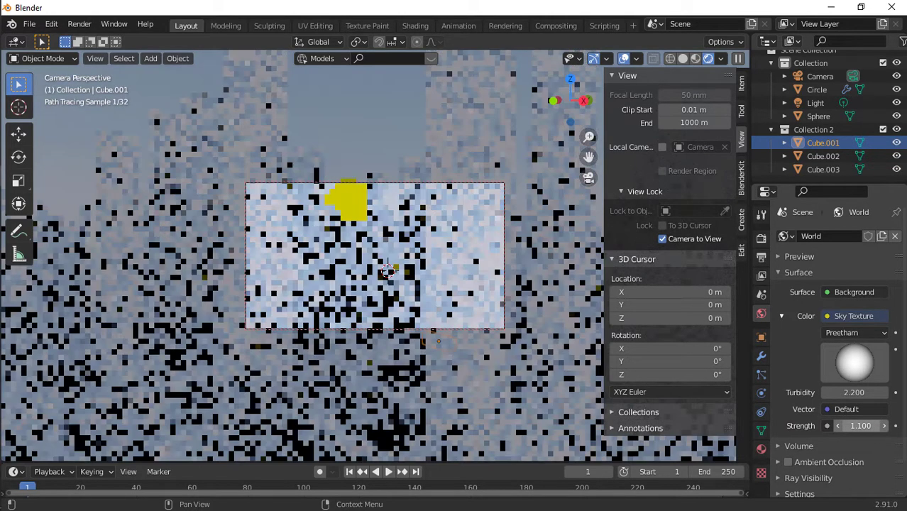
pyautogui.click(860, 425)
pyautogui.write('2')
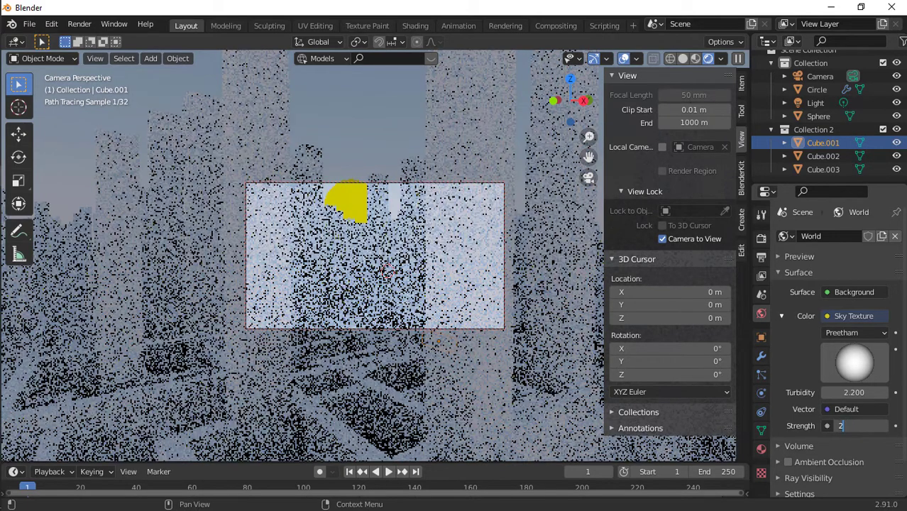
pyautogui.press('Return')
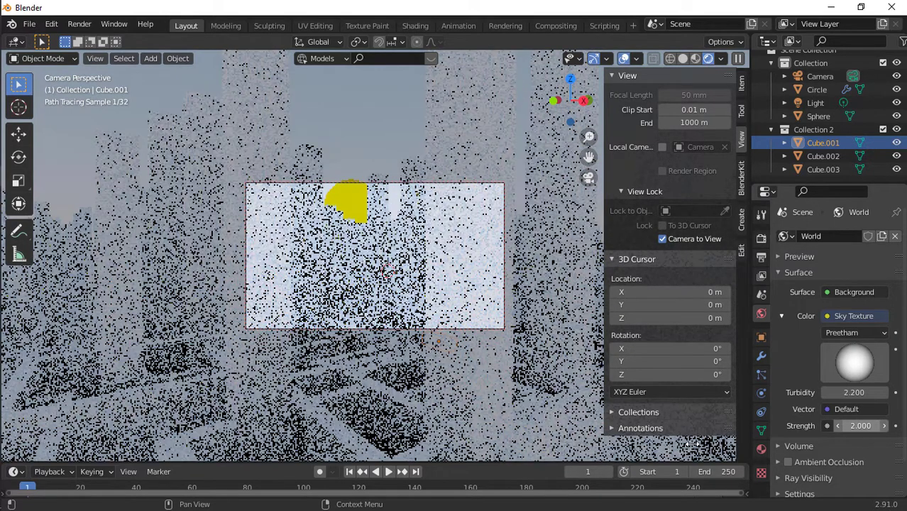
# Select the yellow sphere and raise its material's emission strength to 6.4.
pyautogui.click(340, 167)
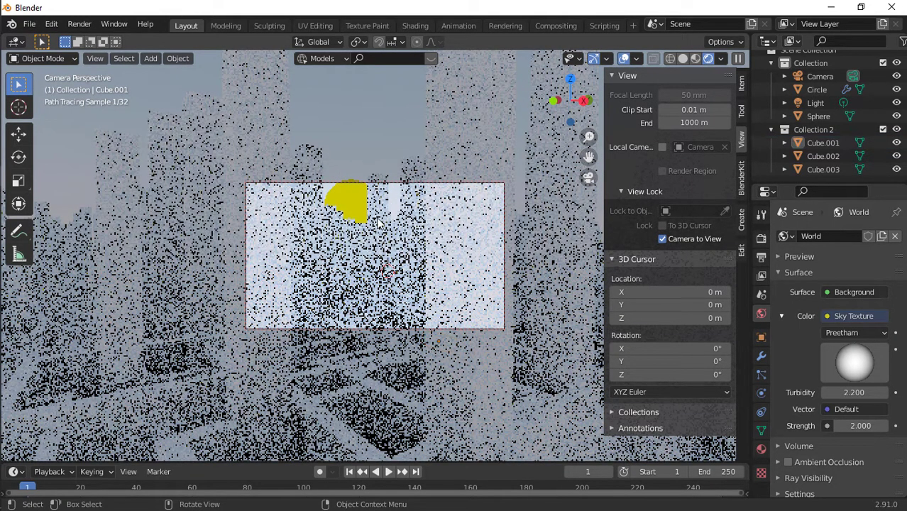
pyautogui.click(351, 200)
pyautogui.click(358, 200)
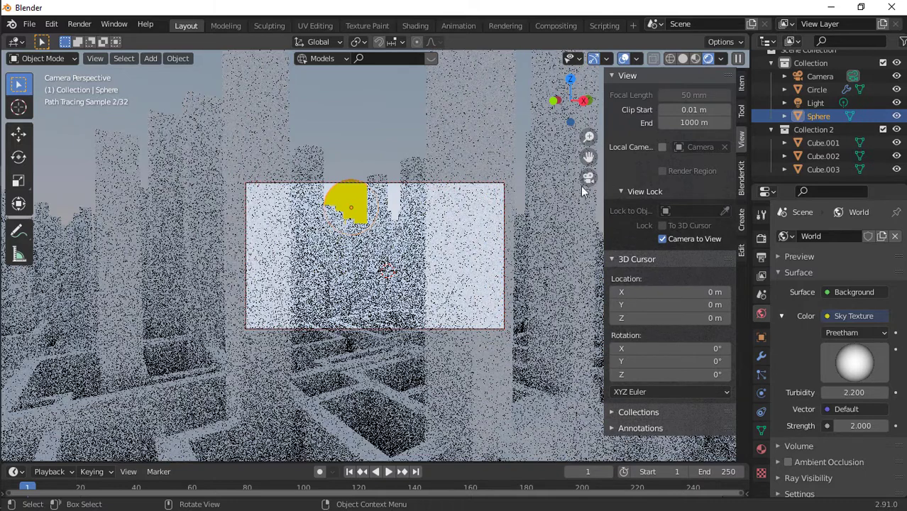
pyautogui.click(760, 449)
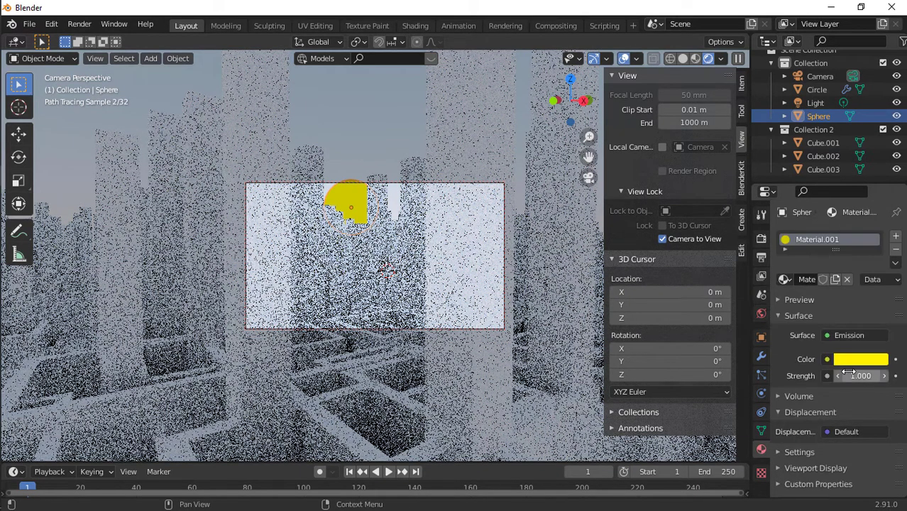
pyautogui.moveTo(860, 376); pyautogui.dragTo(898, 375)
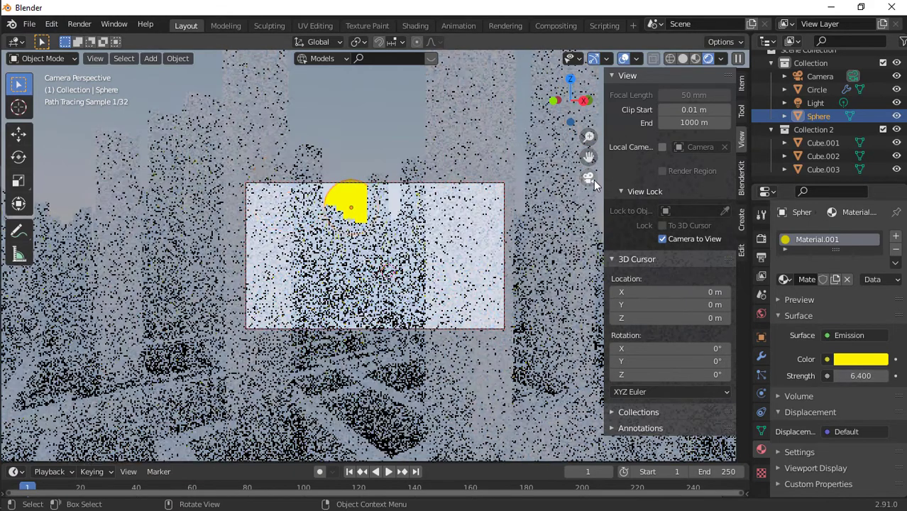
# Leave the camera view and snap the 3D cursor to the selected sphere's location.
pyautogui.click(590, 179)
pyautogui.scroll(-4, 479, 252)
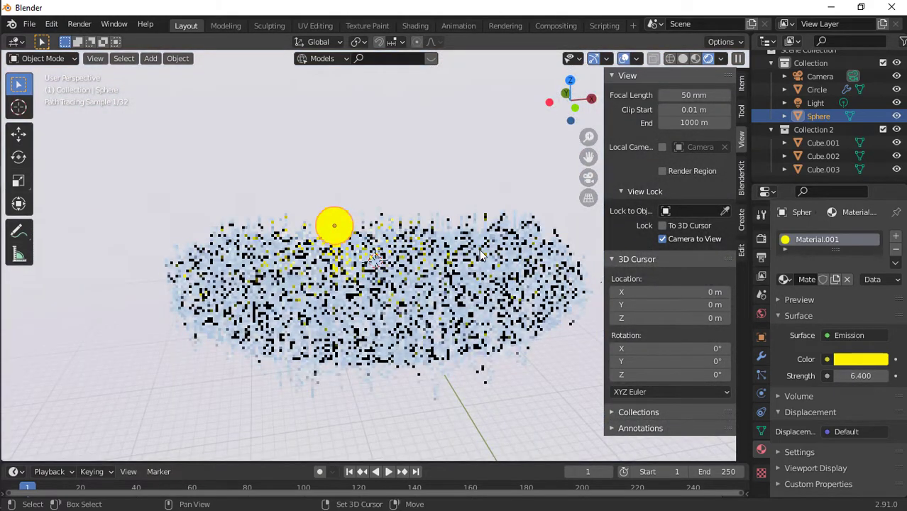
pyautogui.hotkey('shift', 'a')
pyautogui.moveTo(471, 249)
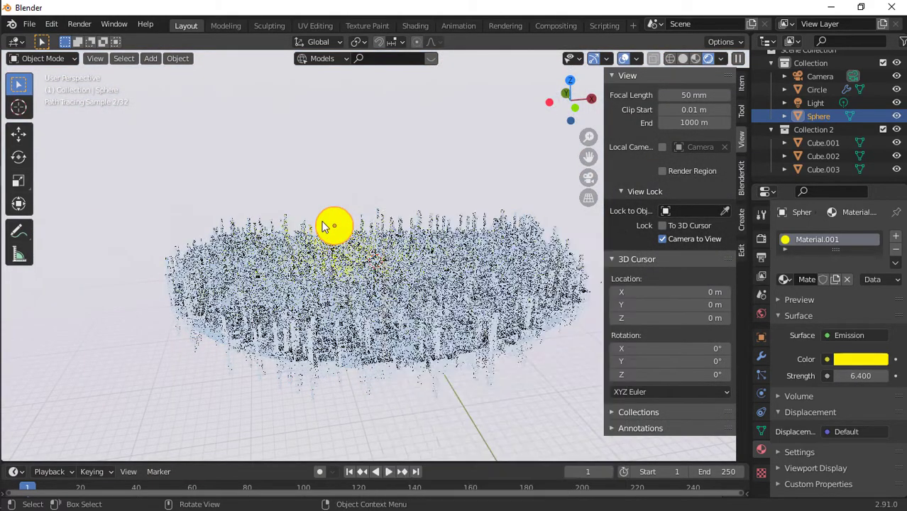
pyautogui.click(177, 59)
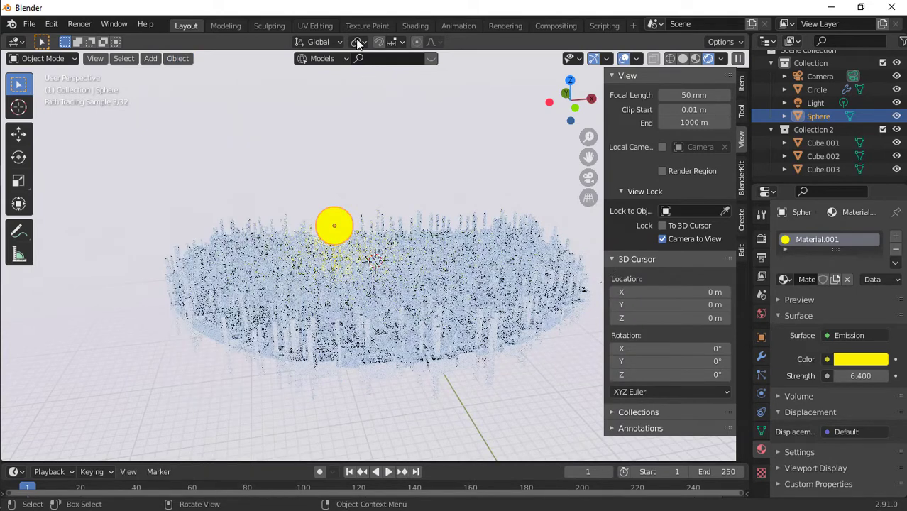
pyautogui.click(359, 42)
pyautogui.click(178, 58)
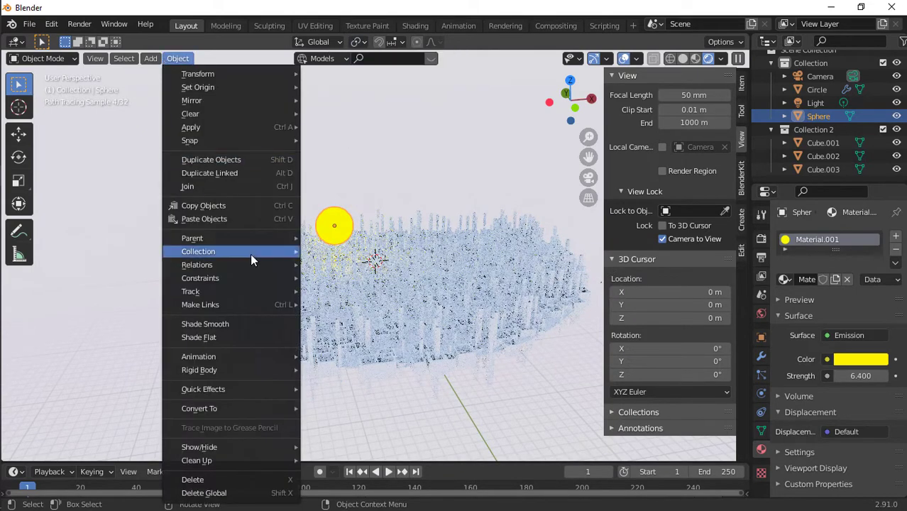
pyautogui.moveTo(202, 143)
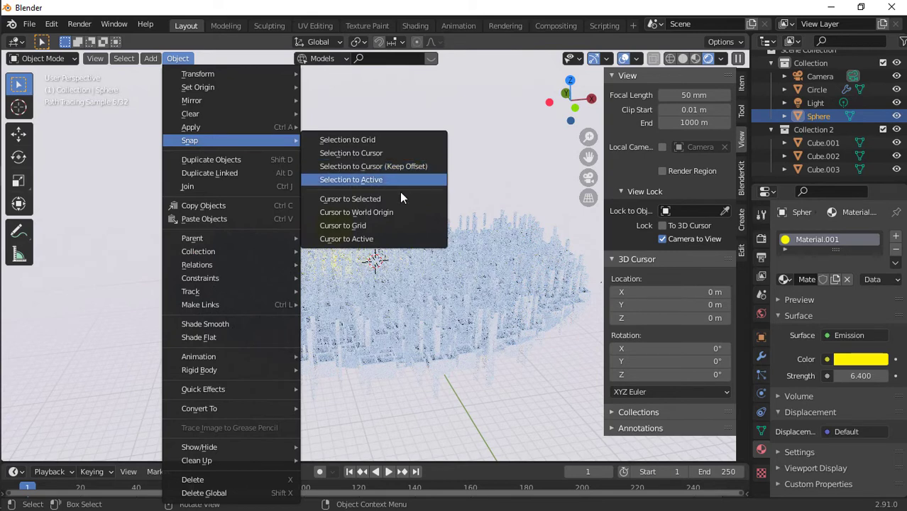
pyautogui.click(398, 200)
# Add a Sun light at the 3D cursor, inside the sphere.
pyautogui.hotkey('shift', 'a')
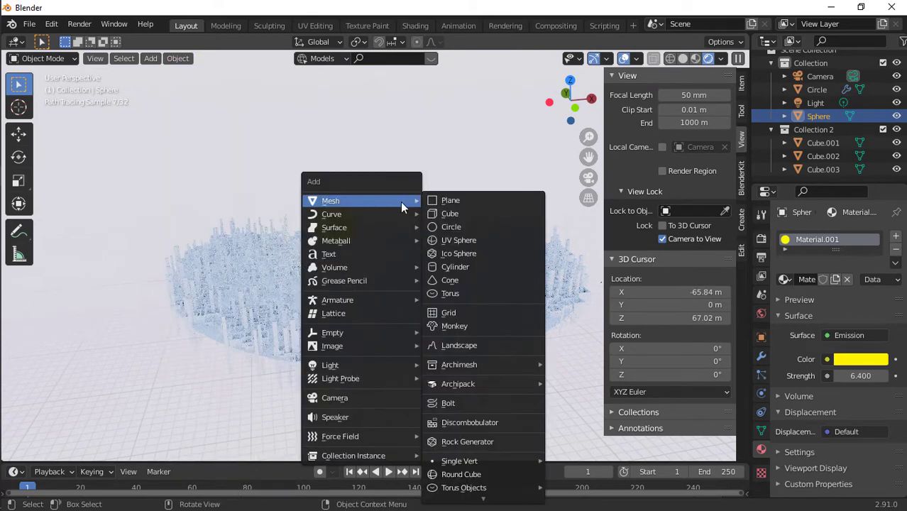
pyautogui.moveTo(373, 364)
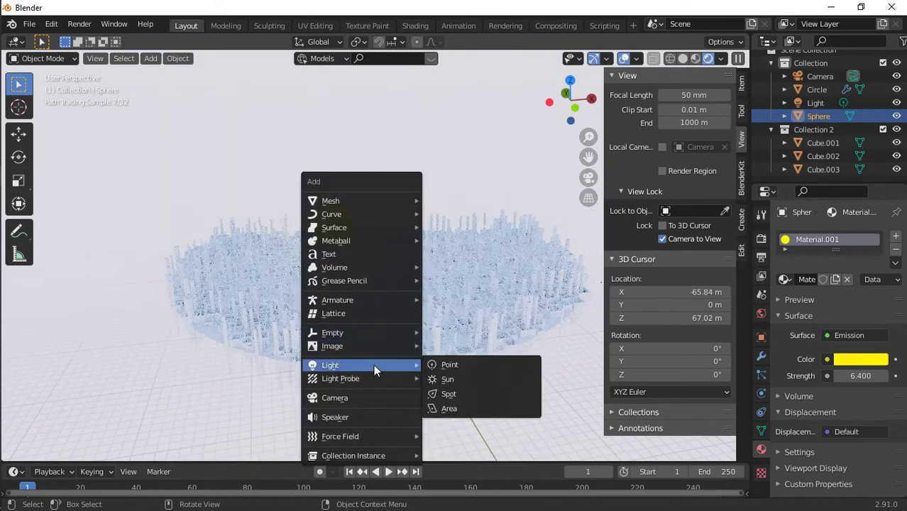
pyautogui.click(453, 382)
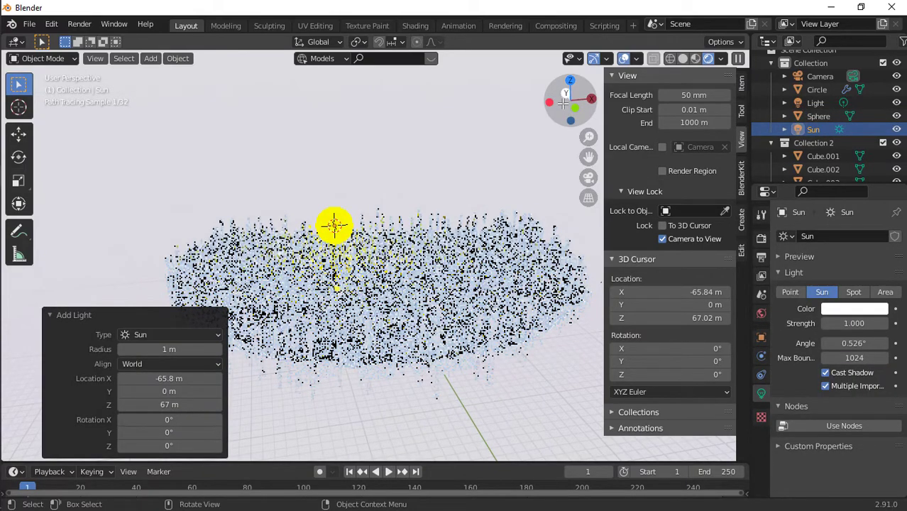
# Show the city from the top in solid shading and delete the old point light beside the sphere.
pyautogui.moveTo(564, 102); pyautogui.dragTo(594, 134)
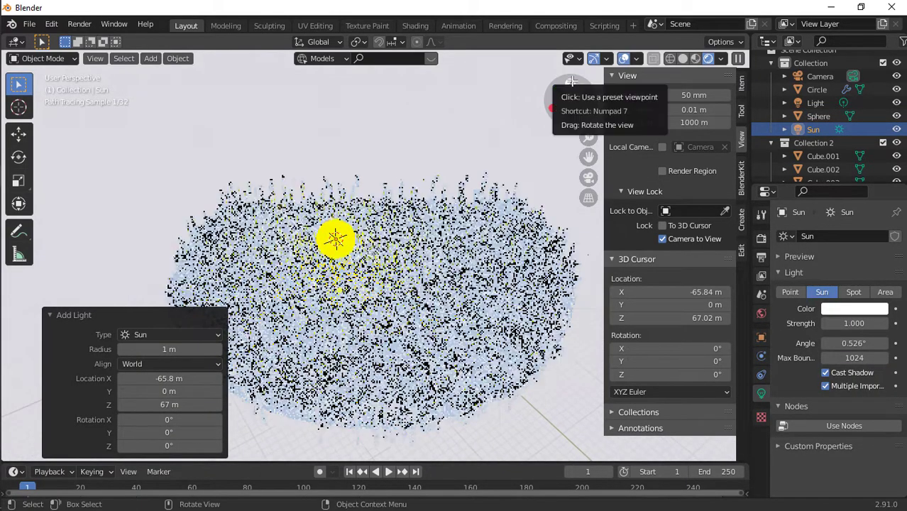
pyautogui.click(569, 85)
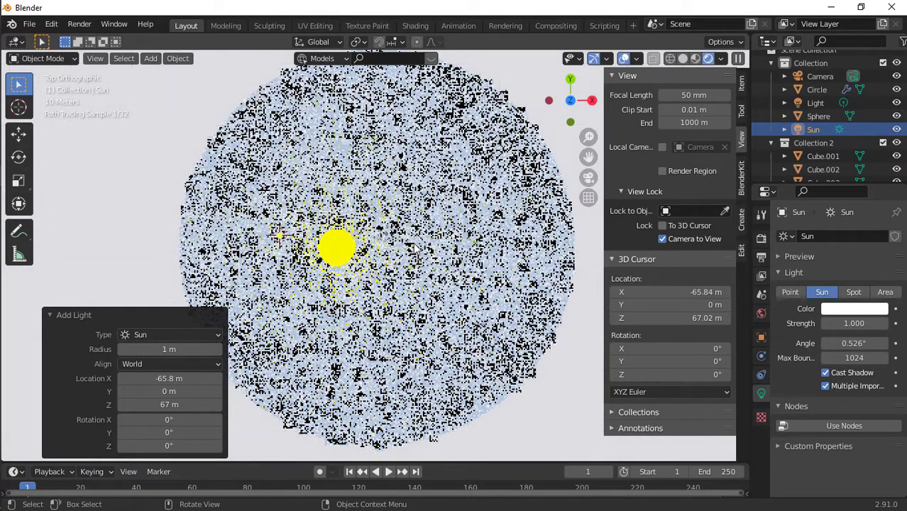
pyautogui.scroll(5, 276, 233)
pyautogui.click(681, 60)
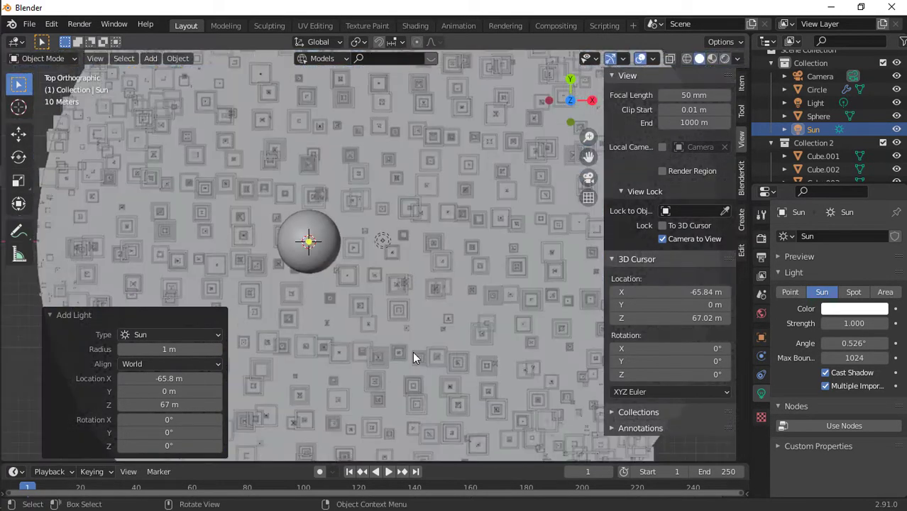
pyautogui.click(381, 242)
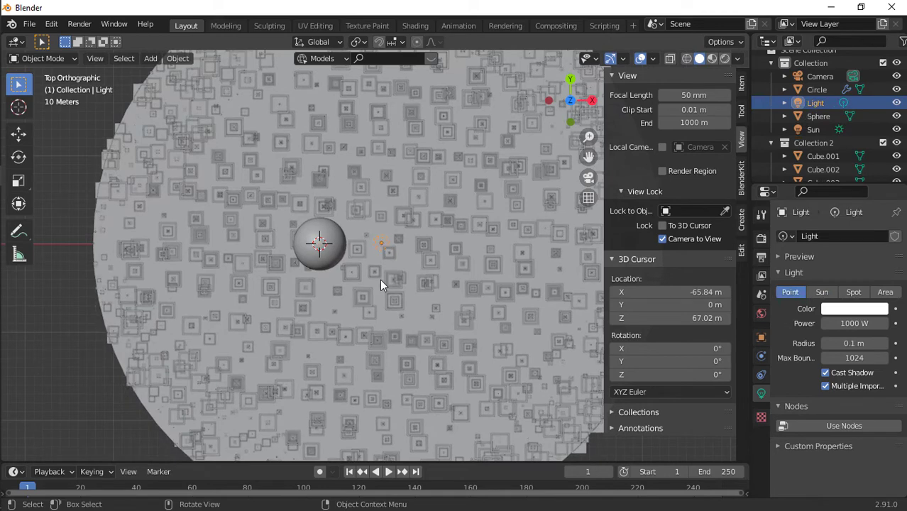
pyautogui.scroll(4, 379, 278)
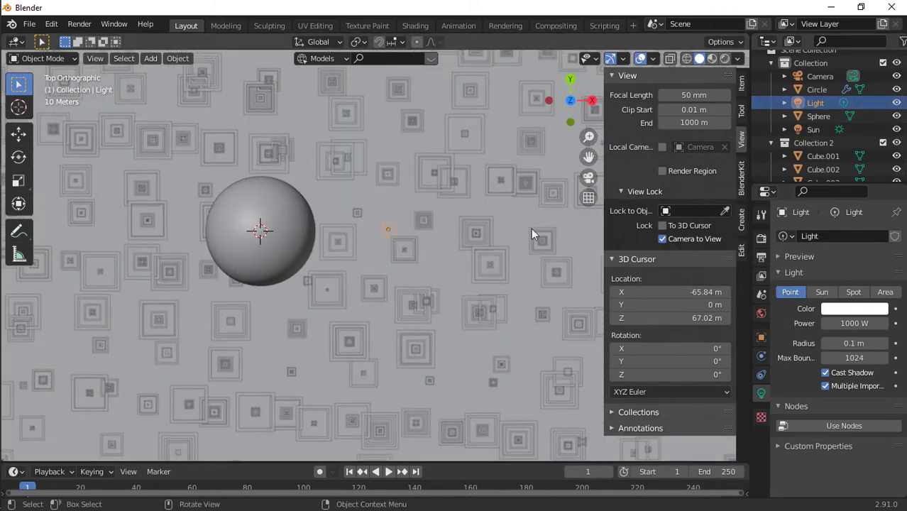
pyautogui.press('Delete')
# Select the Sun light inside the sphere and try rotating it 90° about the global Y axis.
pyautogui.click(827, 117)
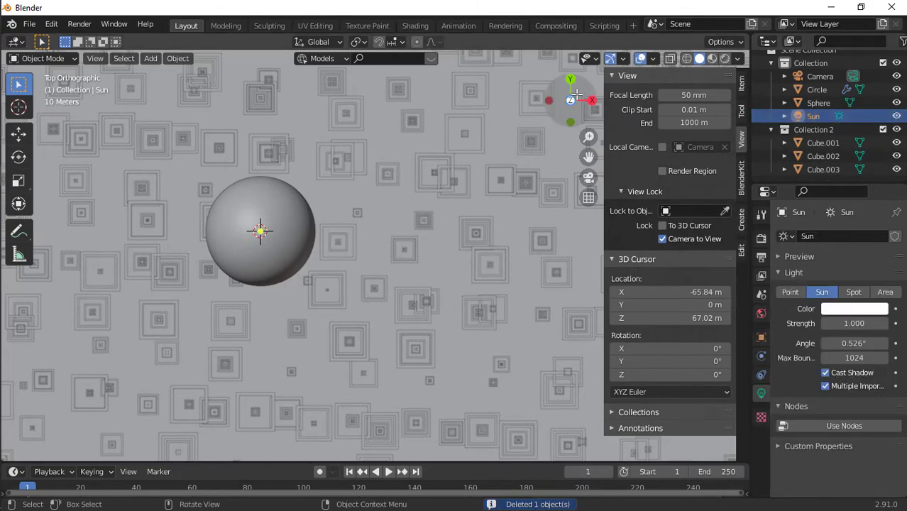
pyautogui.moveTo(566, 96); pyautogui.dragTo(572, 144)
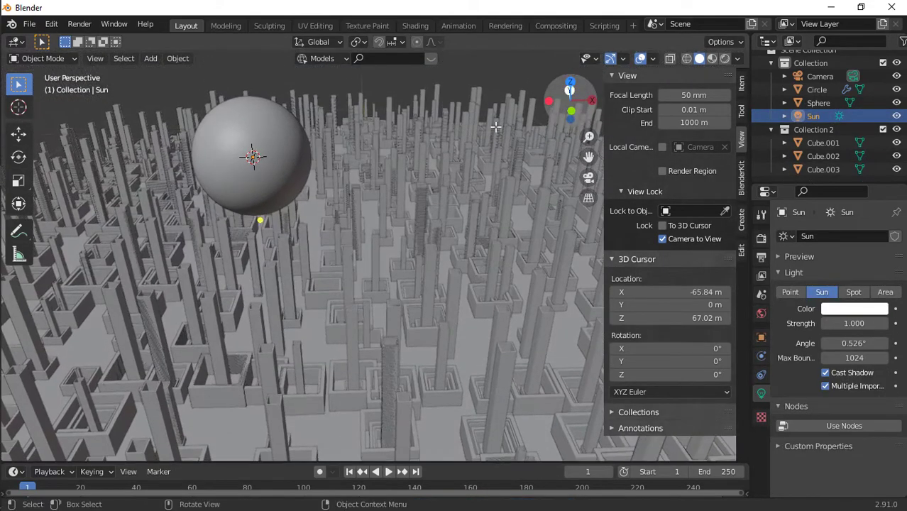
pyautogui.press('r')
pyautogui.press('x')
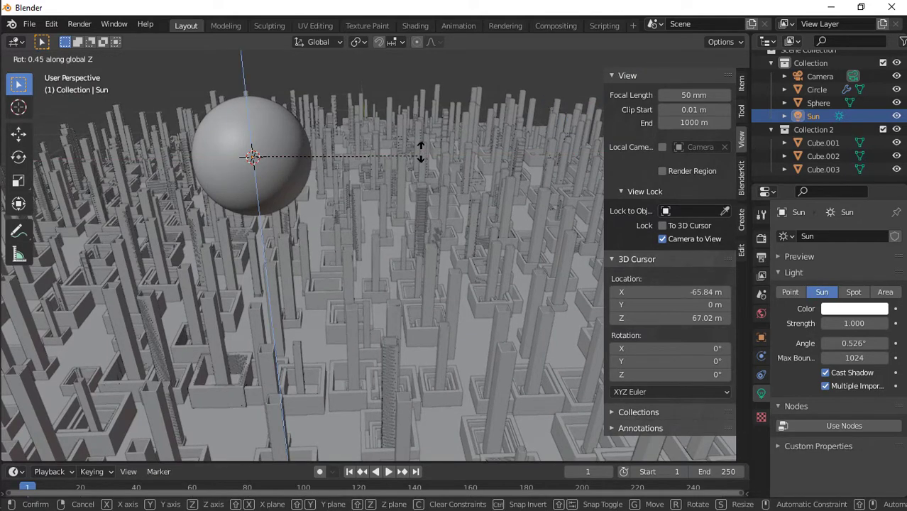
pyautogui.press('y')
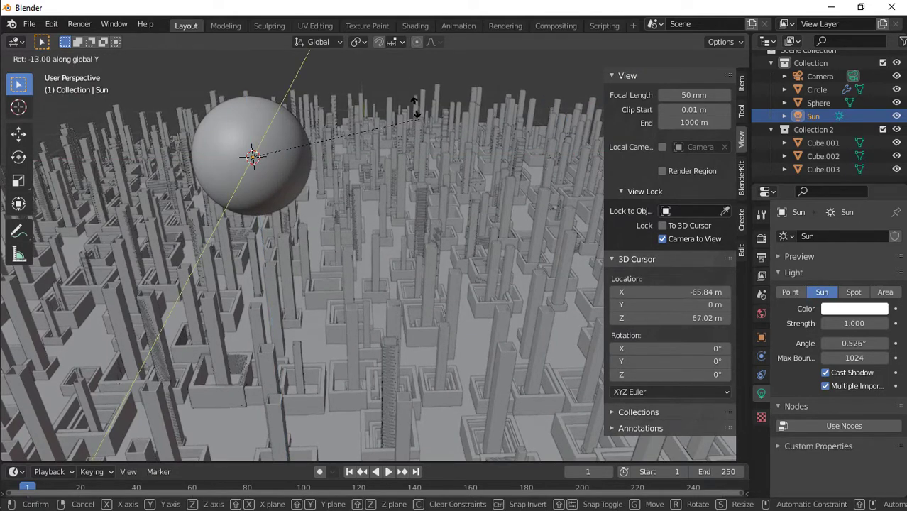
pyautogui.write('90')
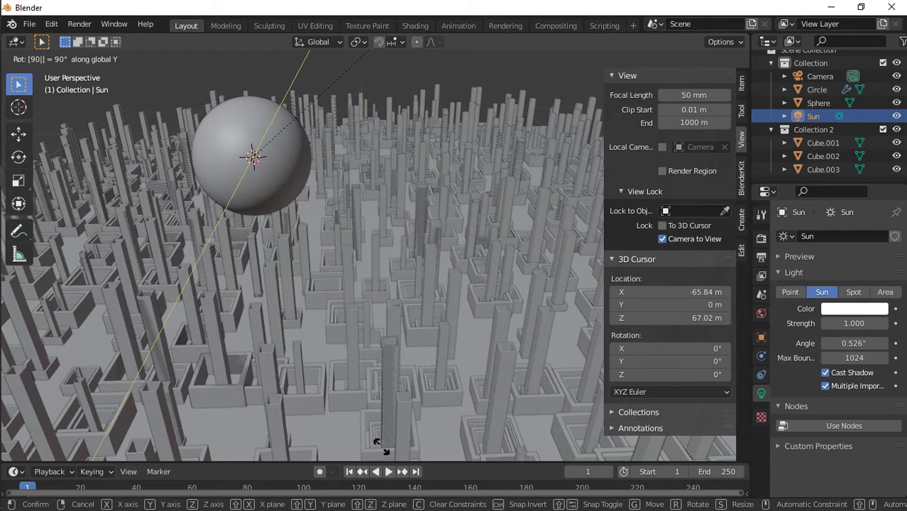
pyautogui.press('Return')
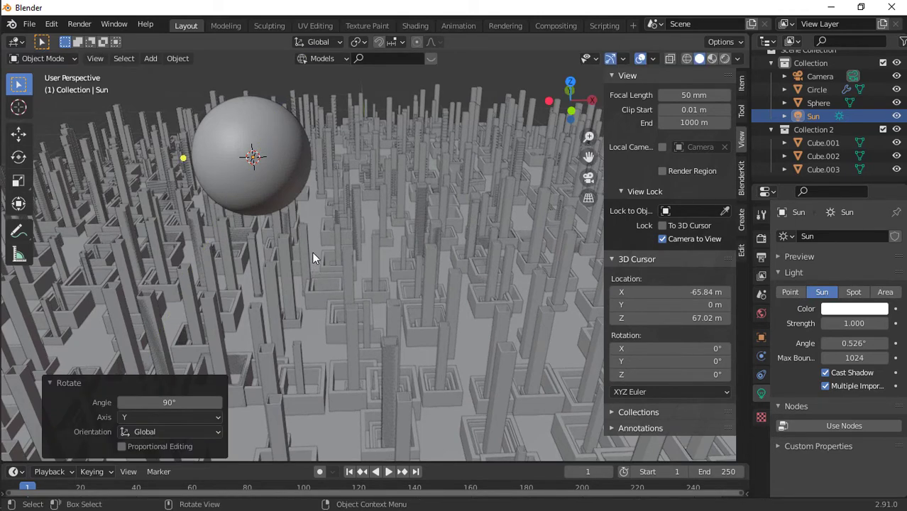
pyautogui.hotkey('ctrl', 'z')
# Rotate the Sun light 990° about the global Y axis.
pyautogui.write('r')
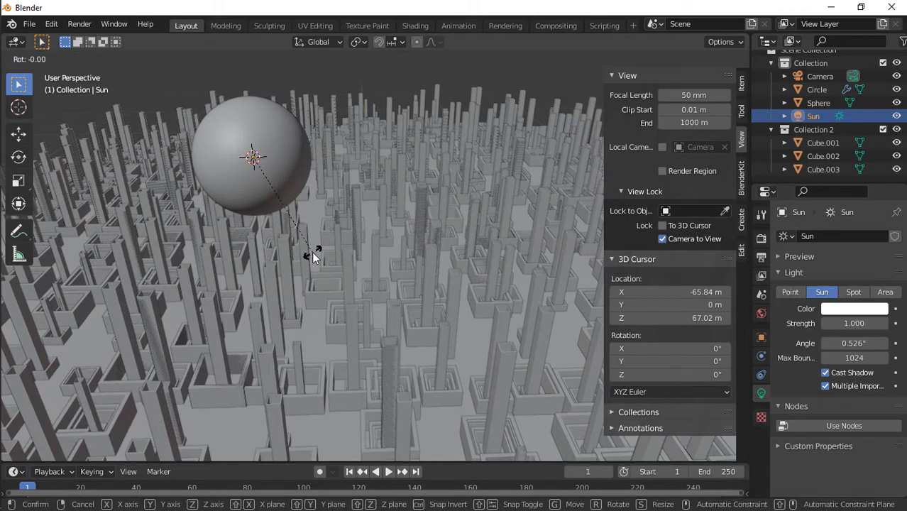
pyautogui.write('-9y')
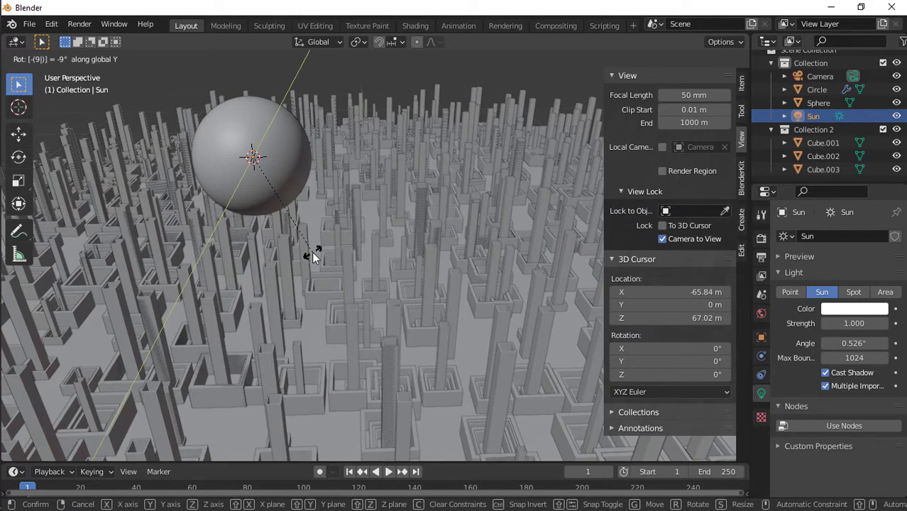
pyautogui.press('-')
pyautogui.write('90')
pyautogui.press('Return')
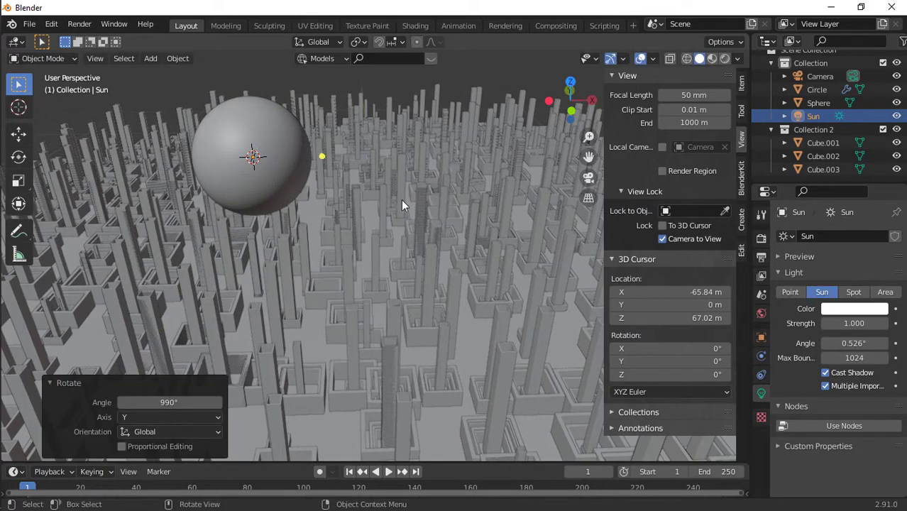
# View the city from the top and try rotating the Sun light 45° about the global Z axis.
pyautogui.click(569, 82)
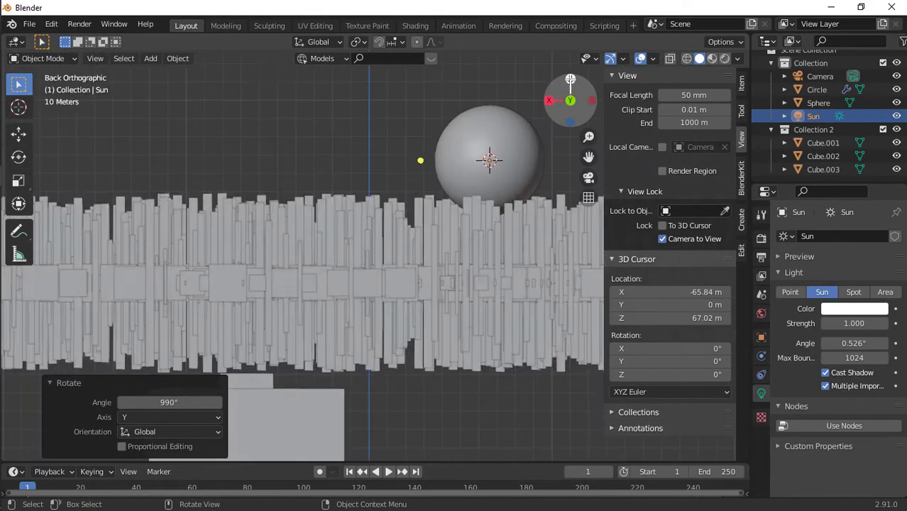
pyautogui.click(570, 79)
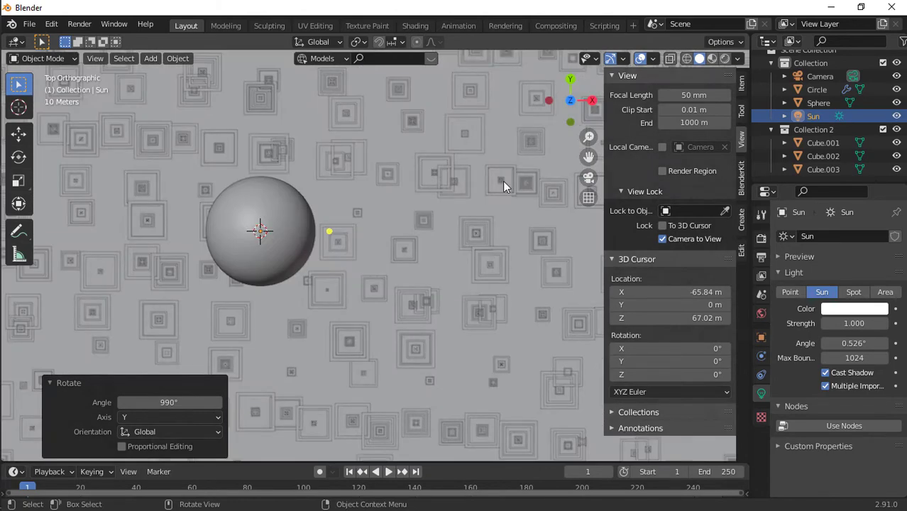
pyautogui.press('r')
pyautogui.press('z')
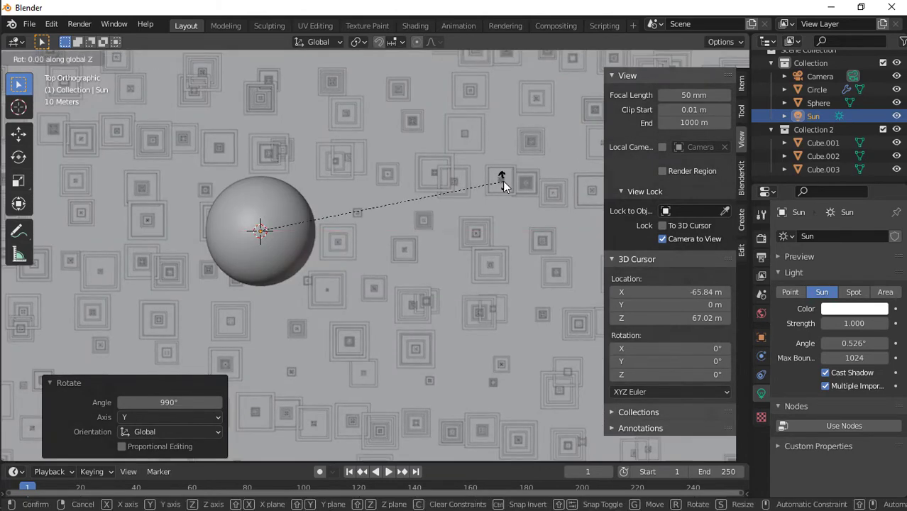
pyautogui.write('45')
pyautogui.press('Return')
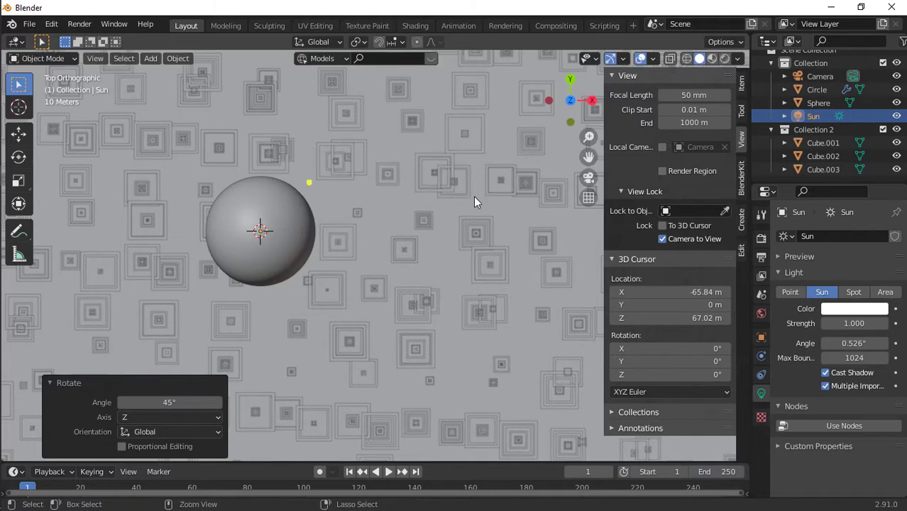
pyautogui.hotkey('ctrl', 'z')
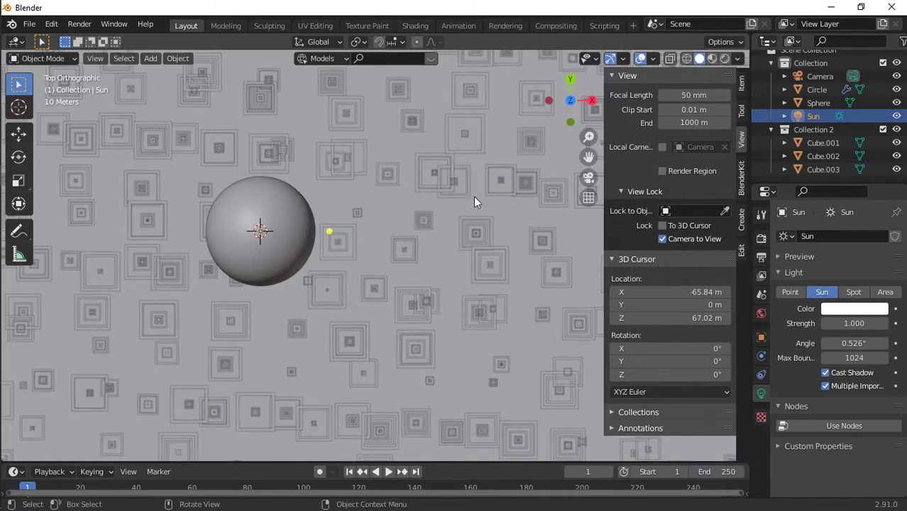
# Rotate the Sun light -45° about the view axis from the top and return to the camera view.
pyautogui.write('r-45')
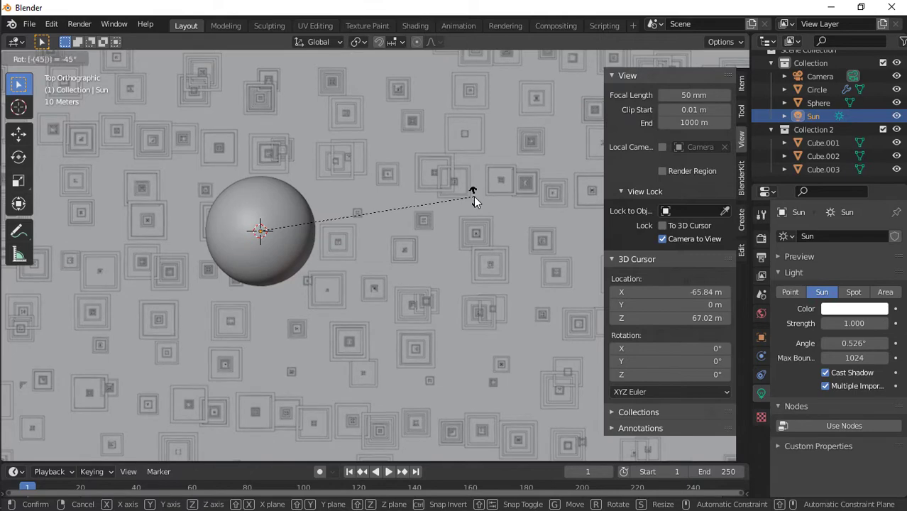
pyautogui.press('Return')
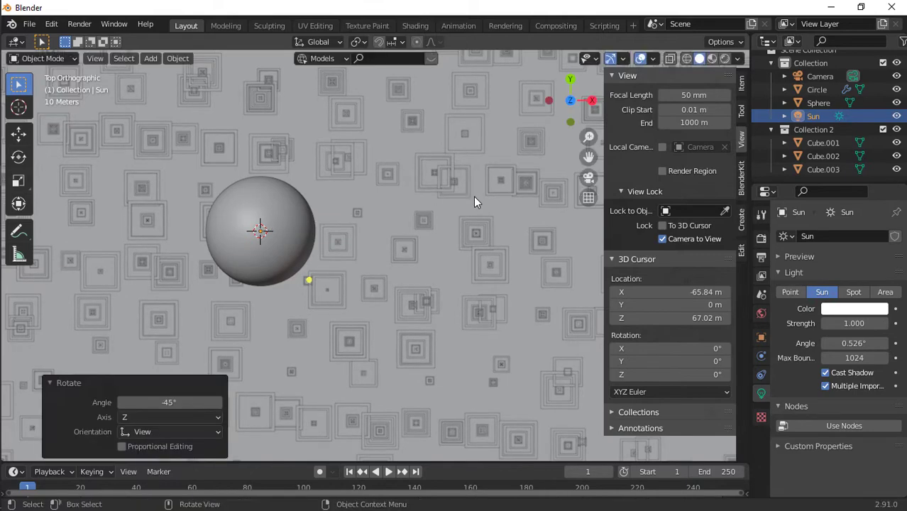
pyautogui.click(591, 178)
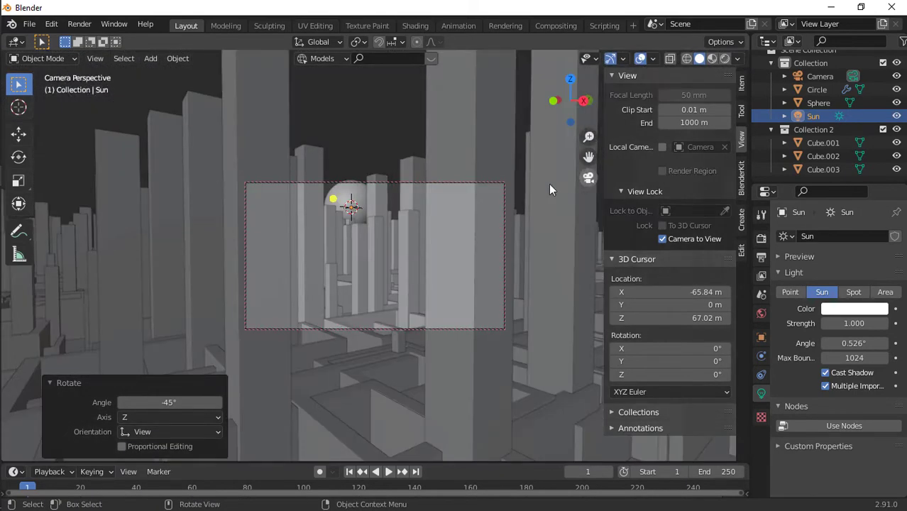
# Set the Sun light's color to fully saturated yellow, hue 0.173, and show the camera view in rendered shading.
pyautogui.click(841, 308)
pyautogui.moveTo(809, 180); pyautogui.dragTo(775, 203)
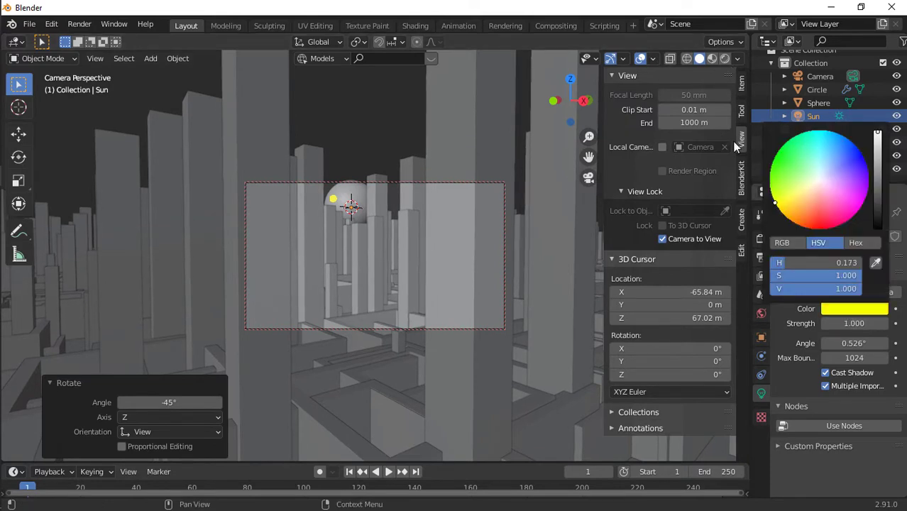
pyautogui.click(723, 59)
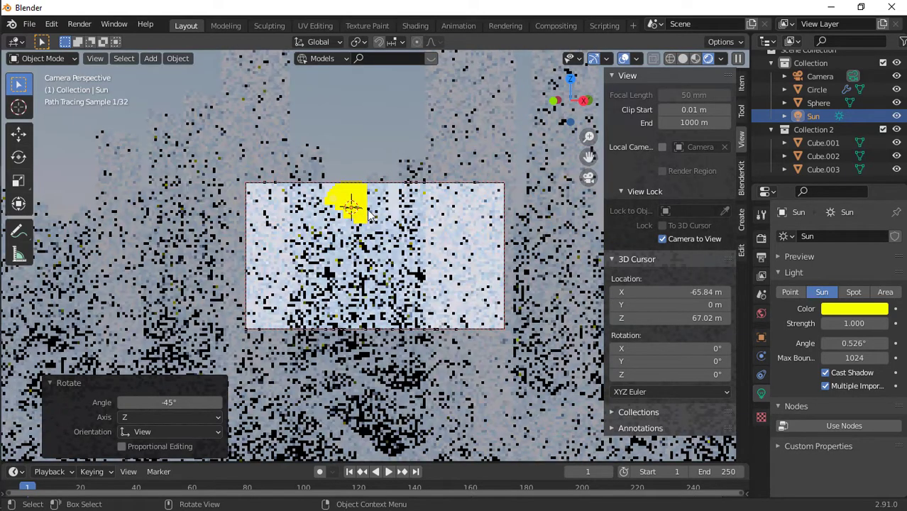
# Reselect the Sun light and rotate it about -0.66° around the global Z axis.
pyautogui.click(369, 214)
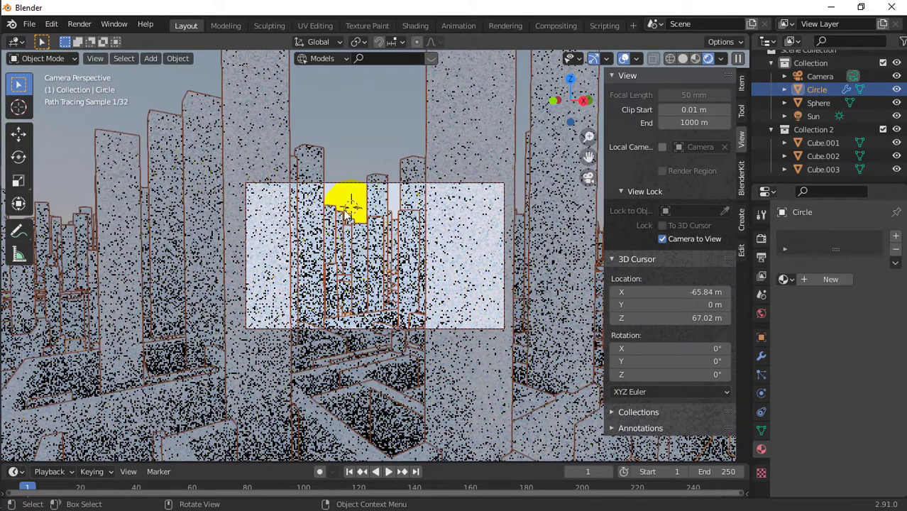
pyautogui.click(813, 116)
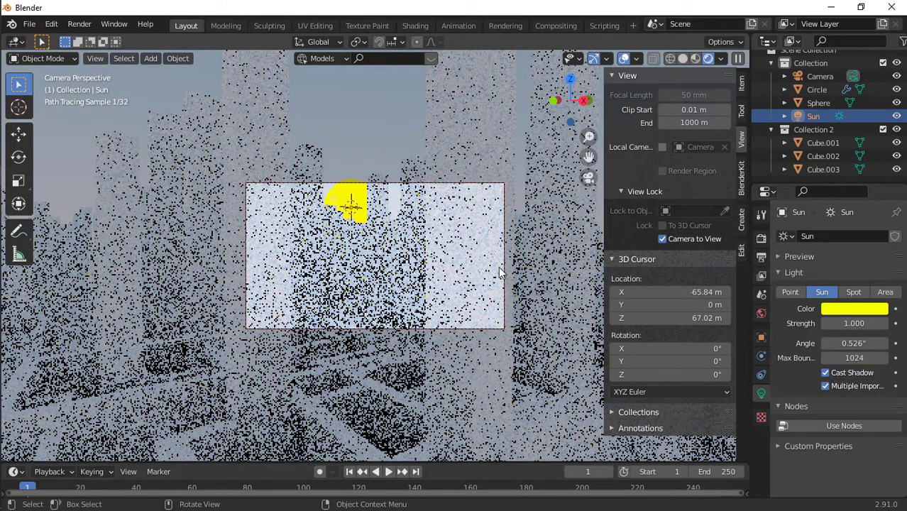
pyautogui.press('r')
pyautogui.press('z')
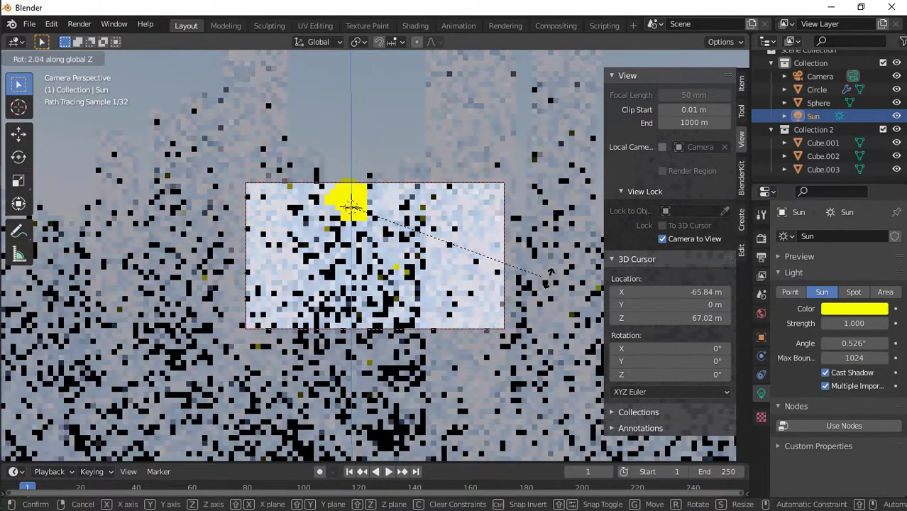
pyautogui.click(440, 285)
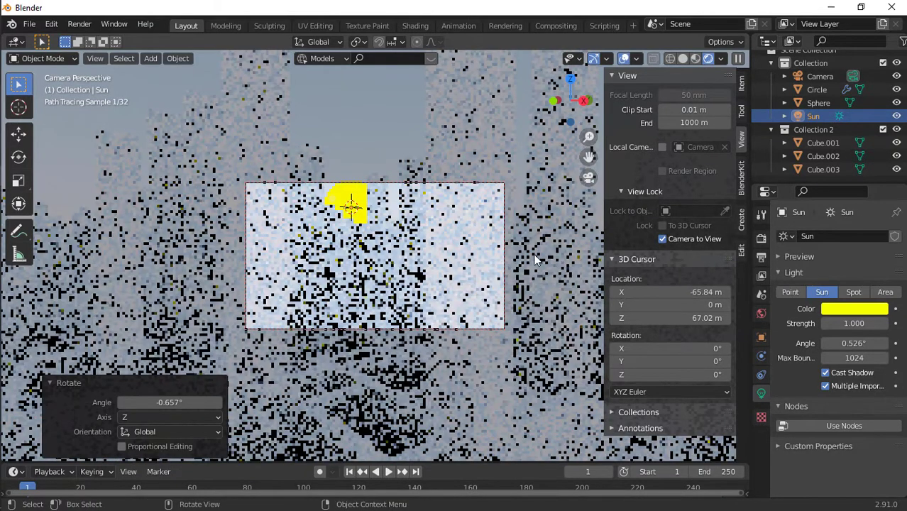
# Try the Hosek / Wilkie type for the world's sky texture and settle on Nishita.
pyautogui.click(763, 314)
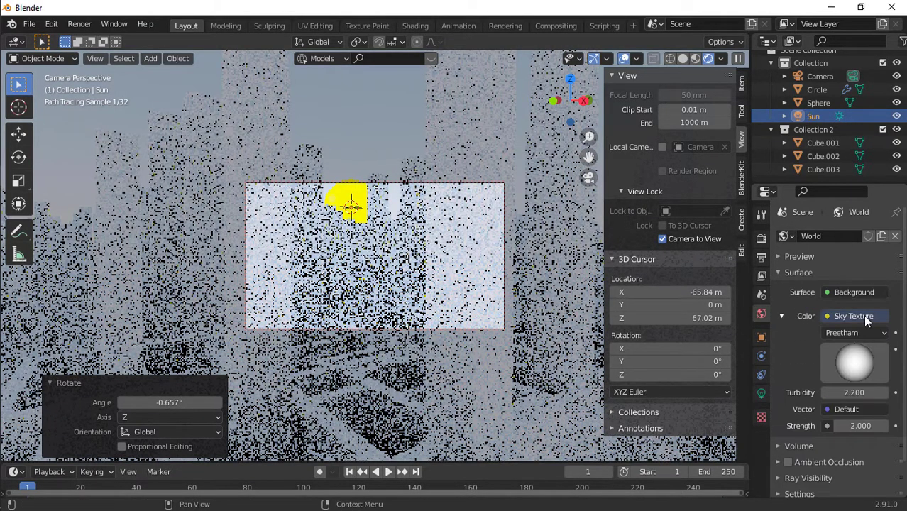
pyautogui.click(863, 329)
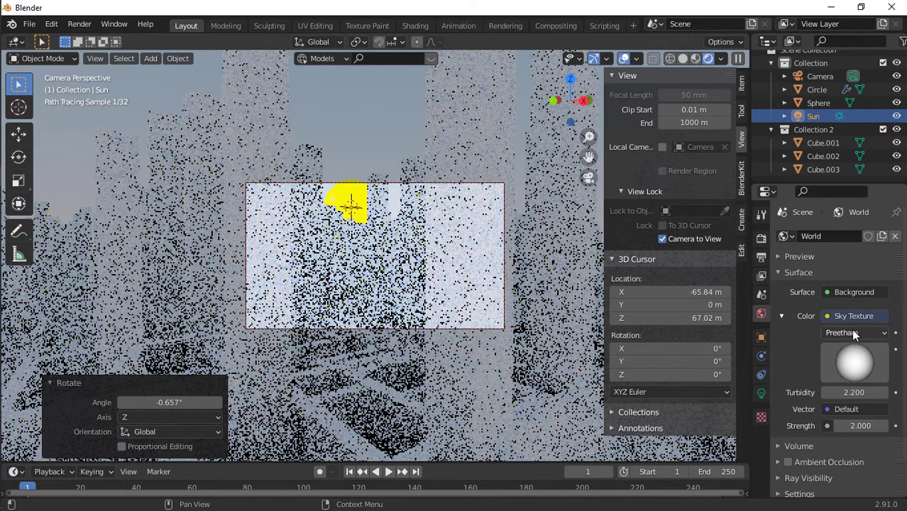
pyautogui.click(850, 330)
pyautogui.click(833, 364)
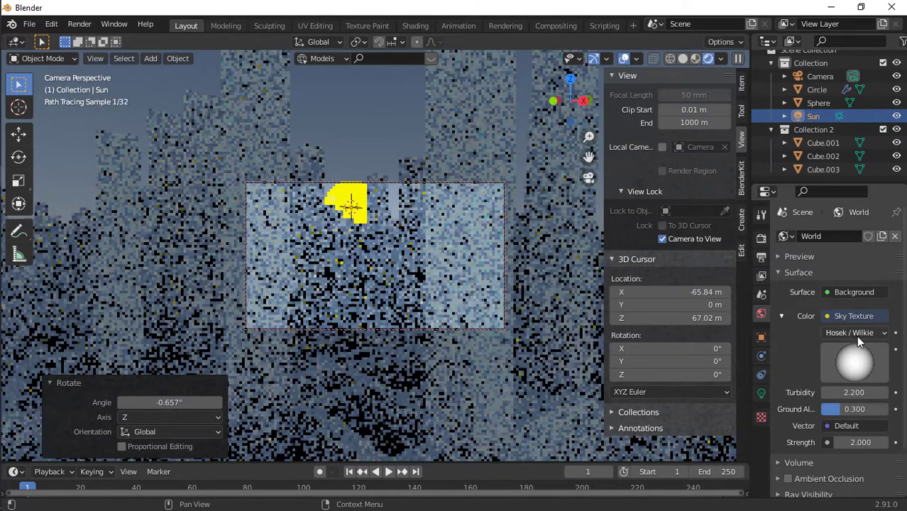
pyautogui.click(855, 333)
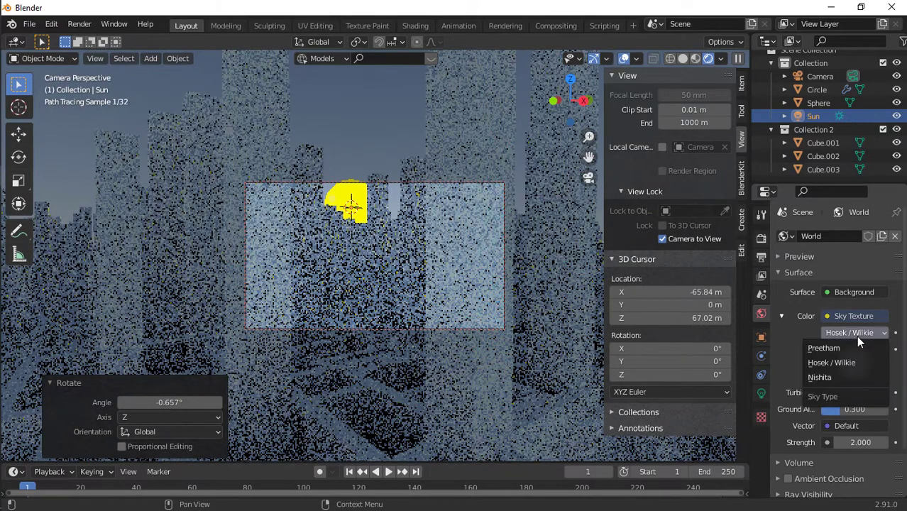
pyautogui.click(846, 377)
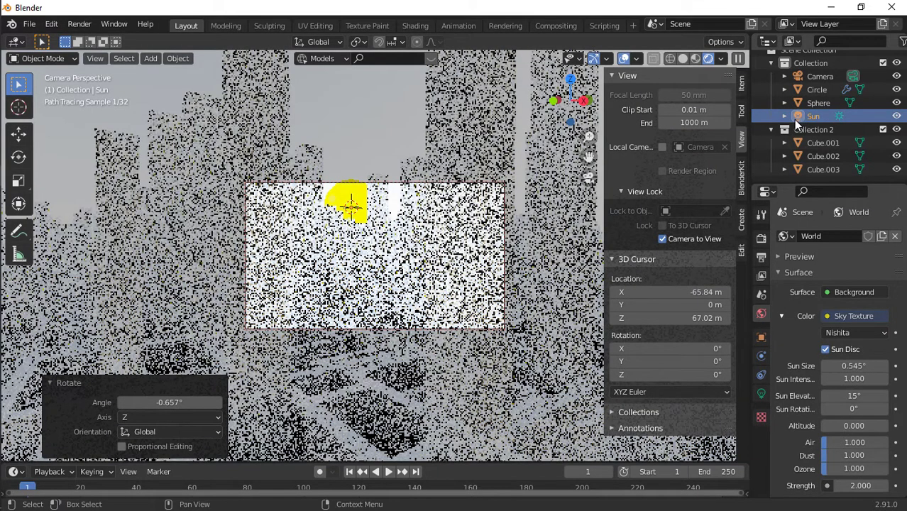
# Select the Sun light and turn it about 4.5° around the global Z axis.
pyautogui.click(794, 118)
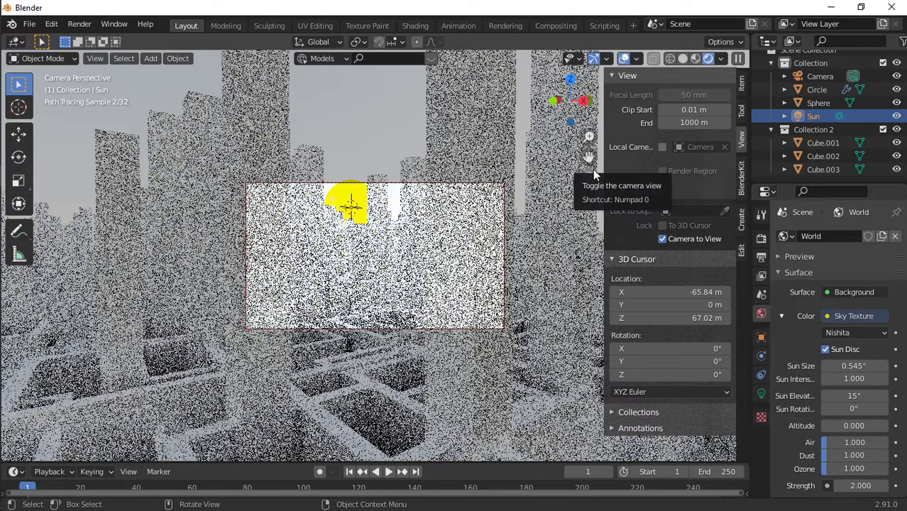
pyautogui.click(358, 209)
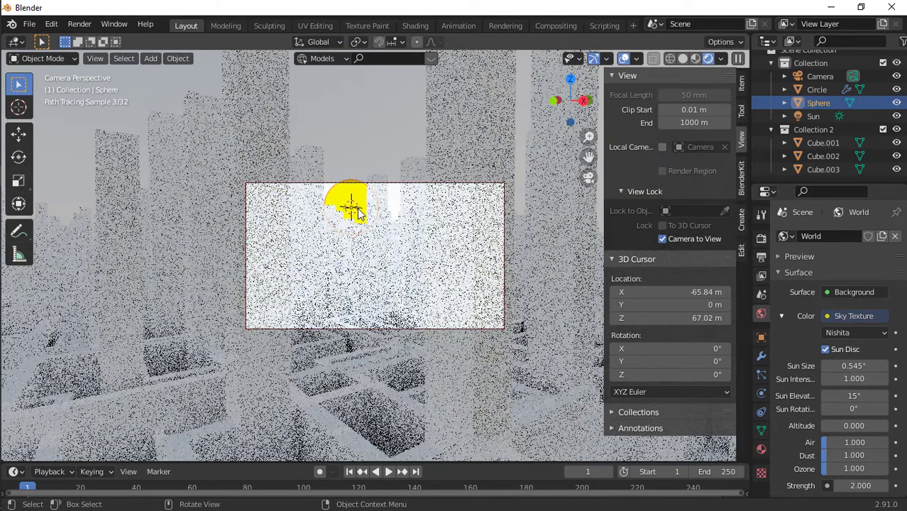
pyautogui.click(812, 116)
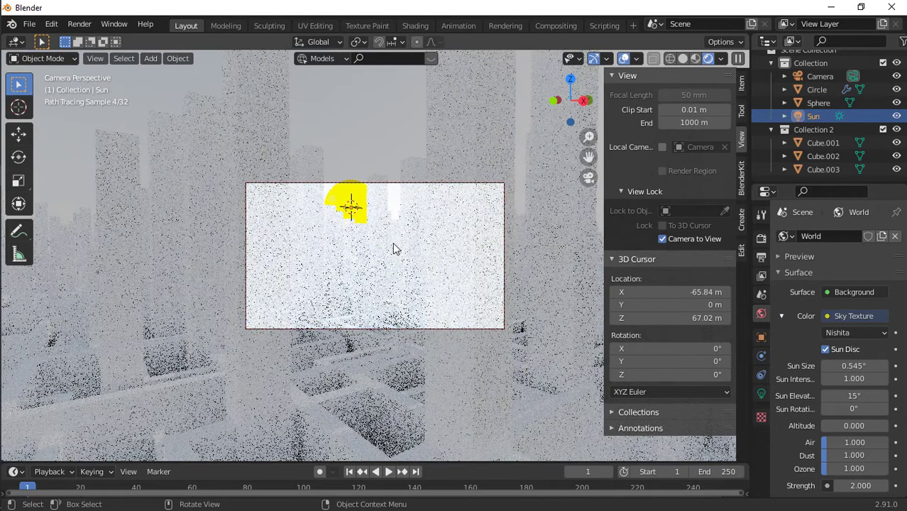
pyautogui.press('r')
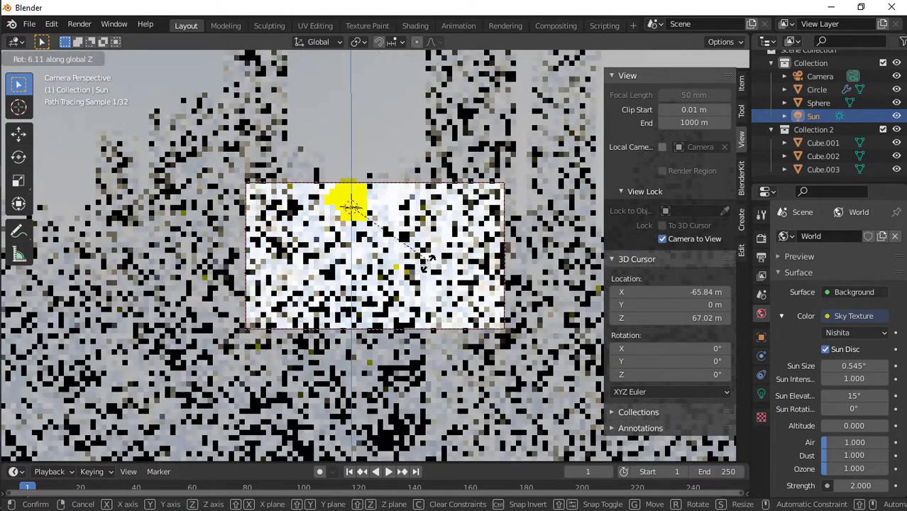
pyautogui.click(428, 269)
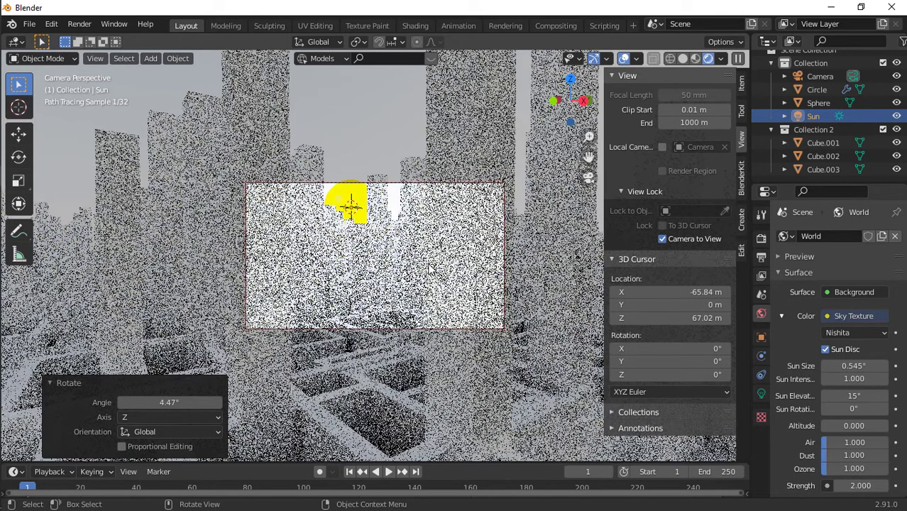
# View the whole city from the top, switch to solid shading and return to the camera view.
pyautogui.click(599, 169)
pyautogui.click(589, 172)
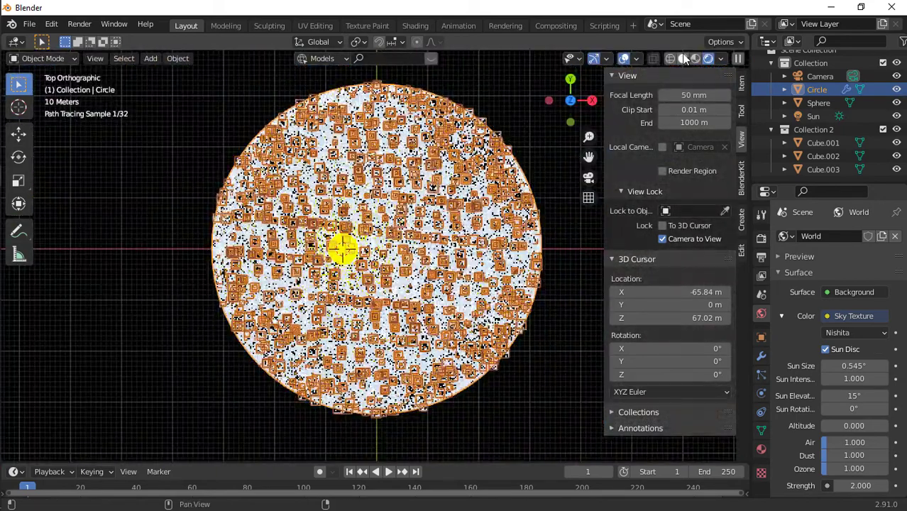
pyautogui.click(683, 59)
pyautogui.click(590, 184)
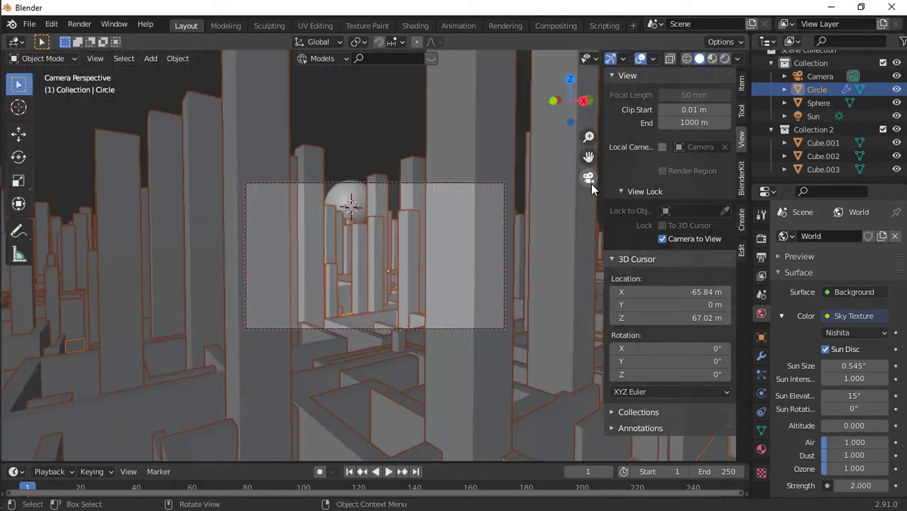
# Reframe the camera slightly on the towers and sphere, and preview the city in rendered shading.
pyautogui.click(362, 218)
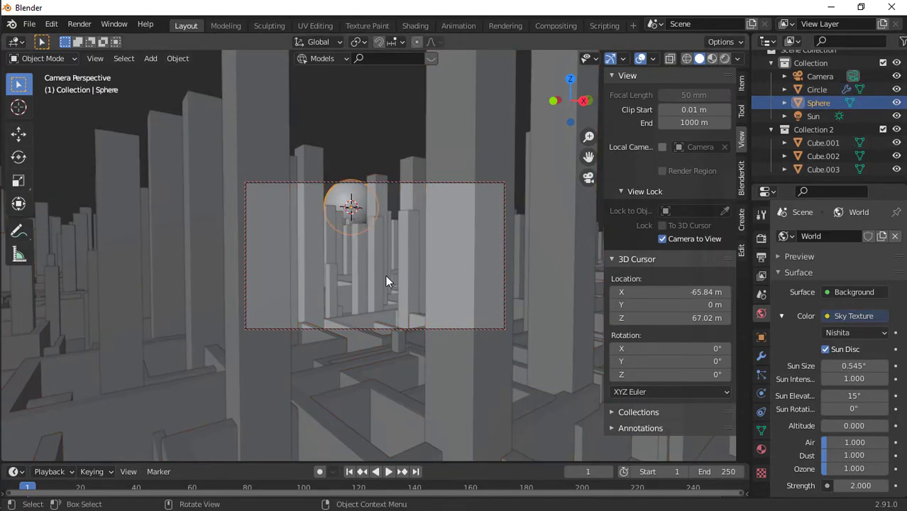
pyautogui.moveTo(588, 158)
pyautogui.mouseDown()
pyautogui.moveTo(593, 180)
pyautogui.moveTo(593, 147)
pyautogui.mouseUp()
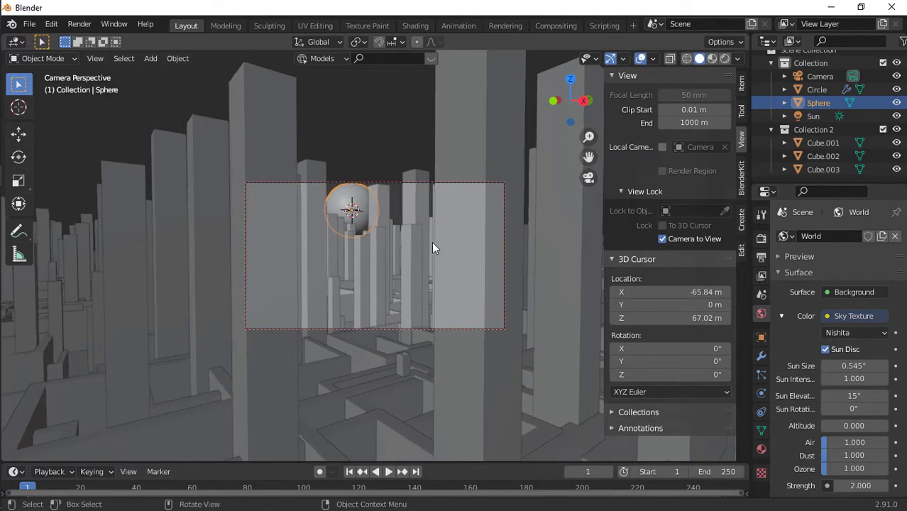
pyautogui.click(347, 216)
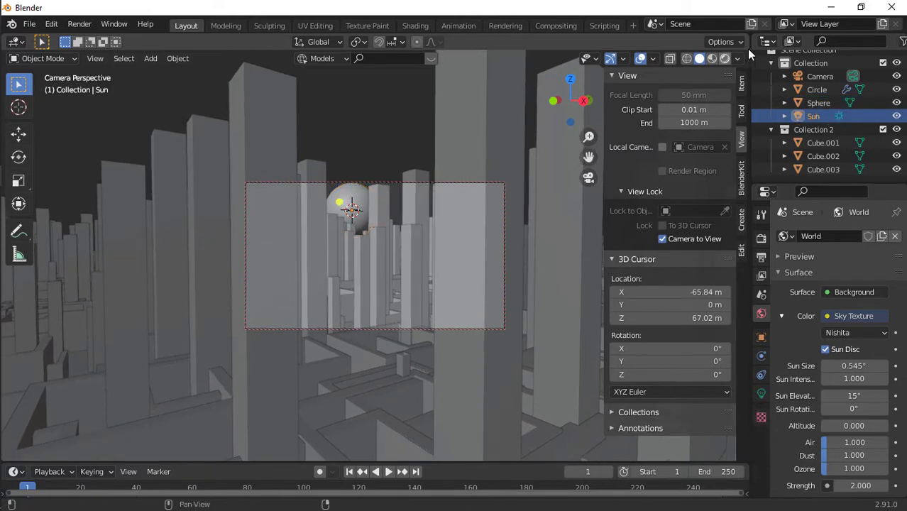
pyautogui.click(728, 57)
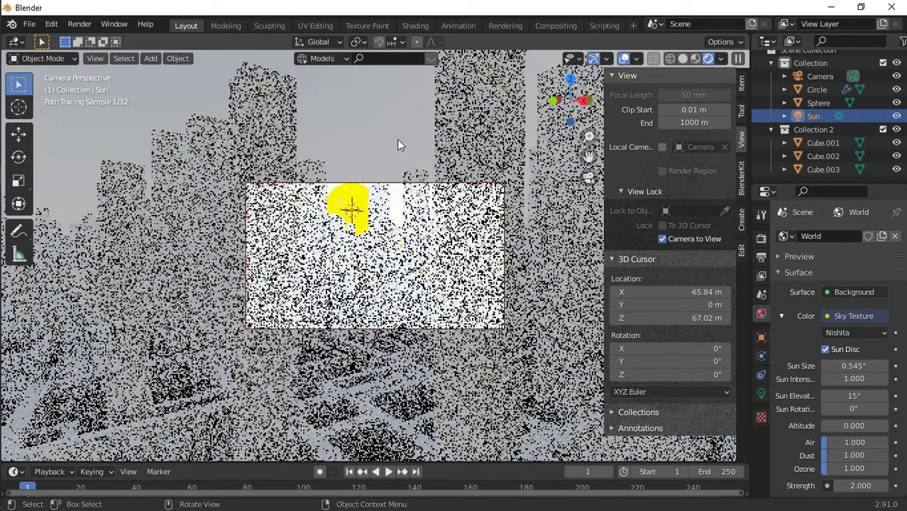
pyautogui.click(398, 140)
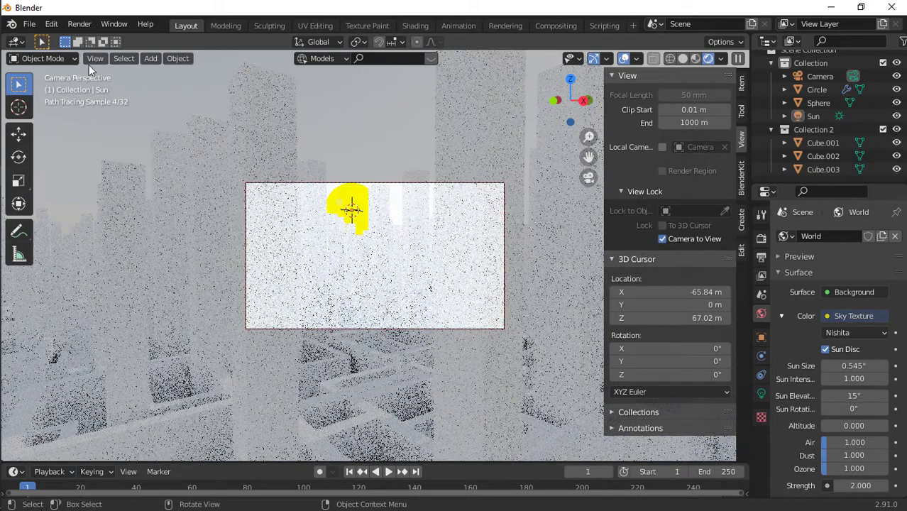
pyautogui.click(79, 24)
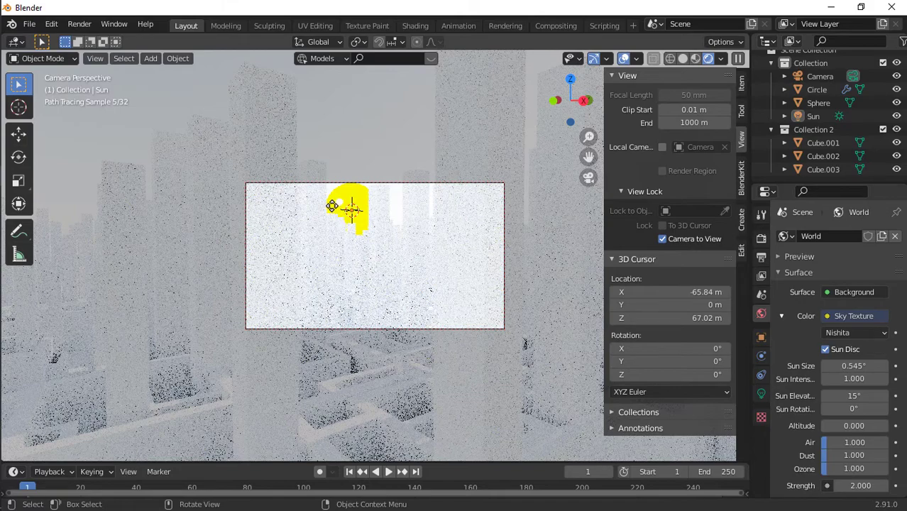
# Select the sphere and inspect its place in the city from the top in solid shading.
pyautogui.click(350, 209)
pyautogui.click(681, 59)
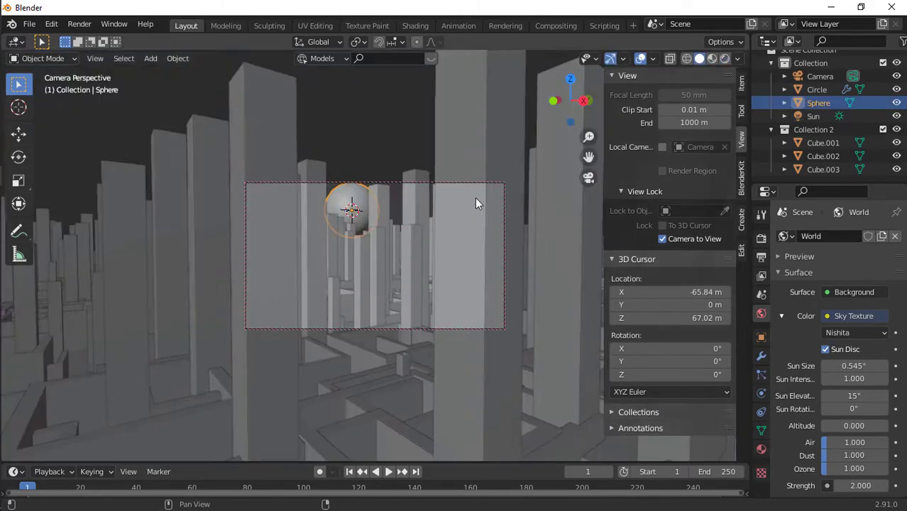
pyautogui.moveTo(573, 100); pyautogui.dragTo(565, 84)
pyautogui.scroll(-5, 472, 197)
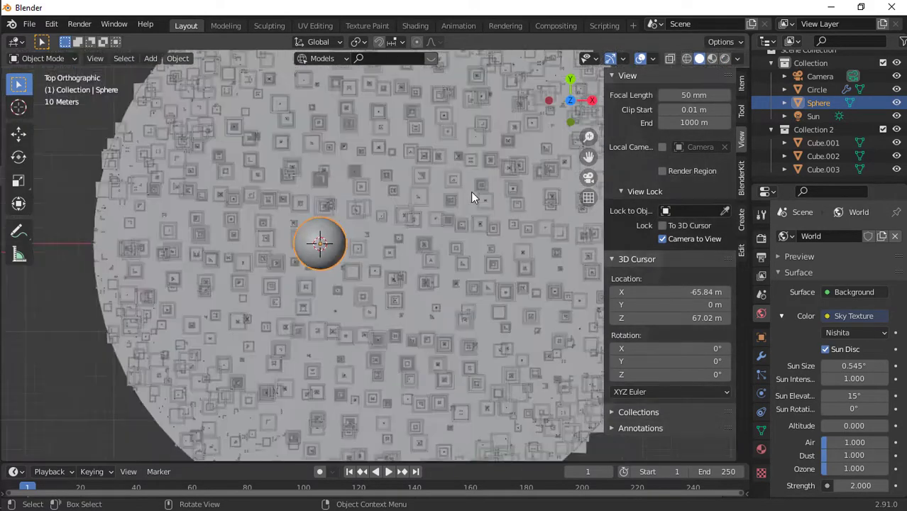
pyautogui.scroll(8, 472, 197)
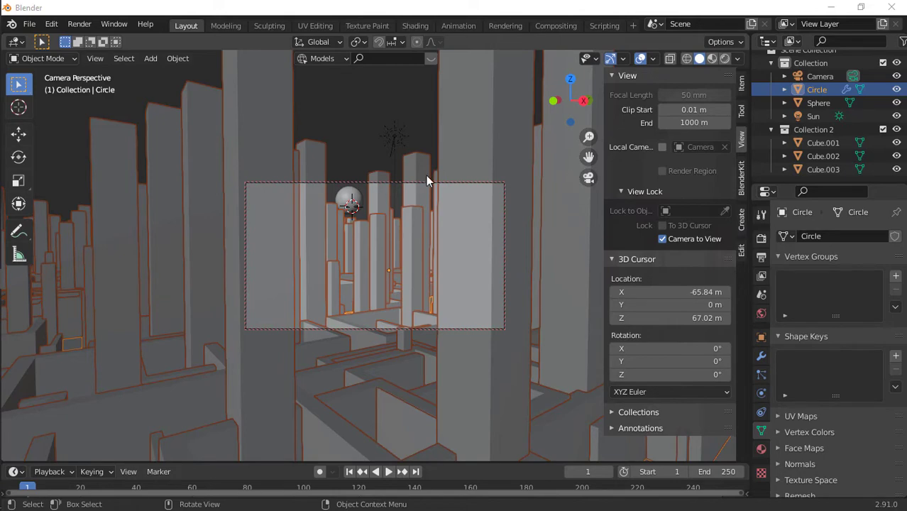
# Select the sphere and examine its material's mix shader settings, emission color and strength, and base color.
pyautogui.click(370, 183)
pyautogui.click(349, 202)
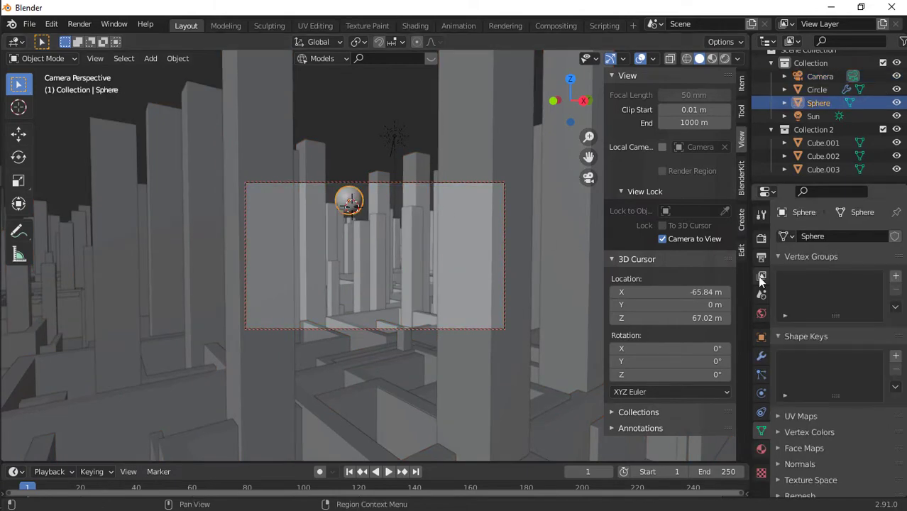
pyautogui.click(760, 449)
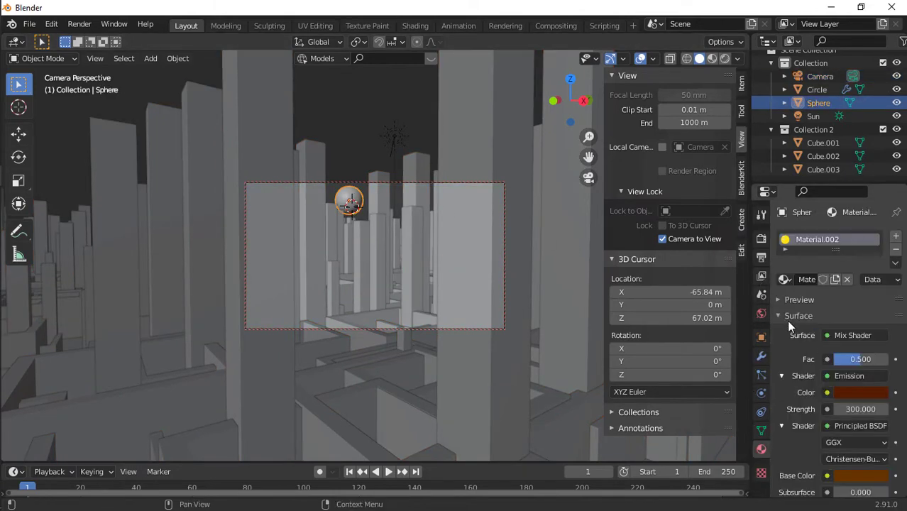
pyautogui.scroll(-3, 836, 461)
pyautogui.scroll(3, 834, 391)
pyautogui.scroll(-2, 851, 424)
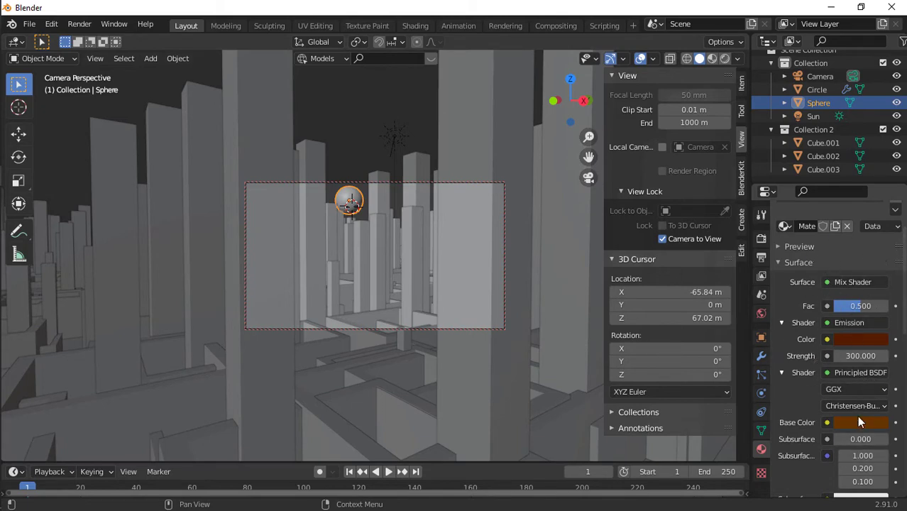
pyautogui.scroll(-2, 846, 426)
pyautogui.scroll(1, 845, 333)
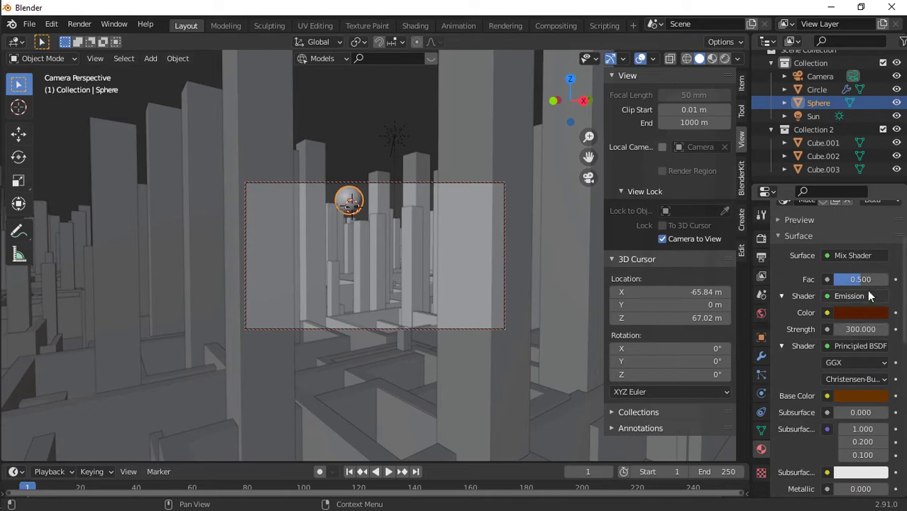
pyautogui.click(857, 312)
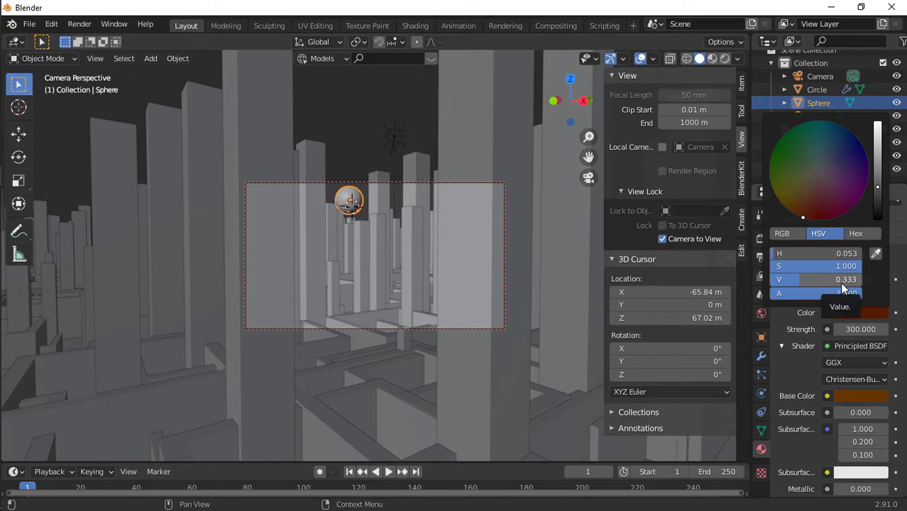
pyautogui.click(844, 396)
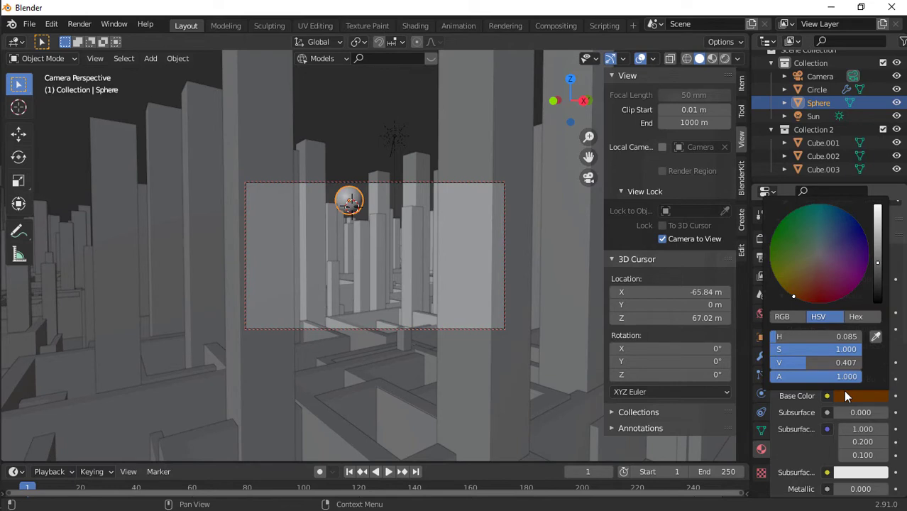
# Select the Sun light and examine its color and strength settings.
pyautogui.click(393, 135)
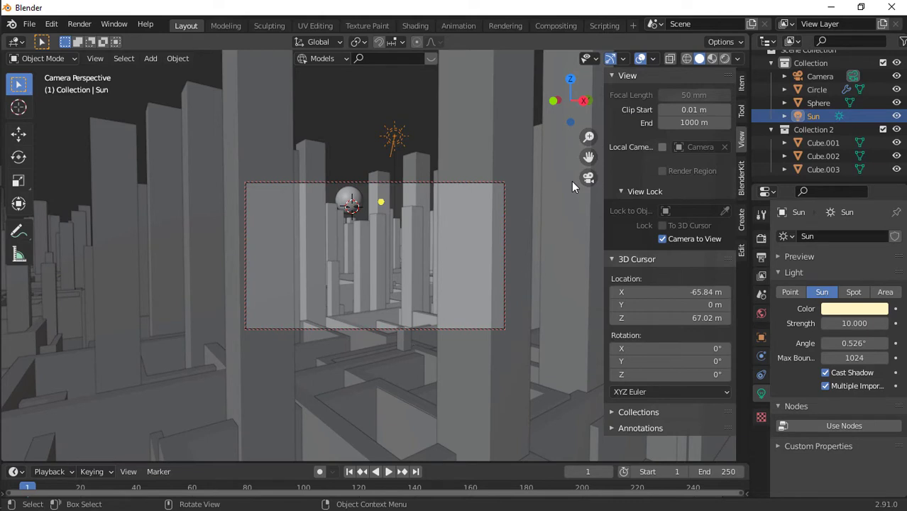
pyautogui.click(845, 309)
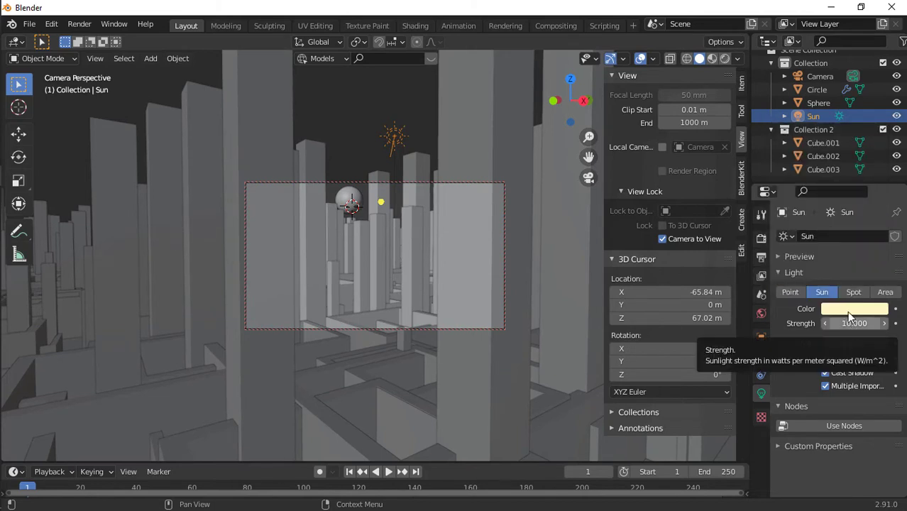
pyautogui.click(846, 308)
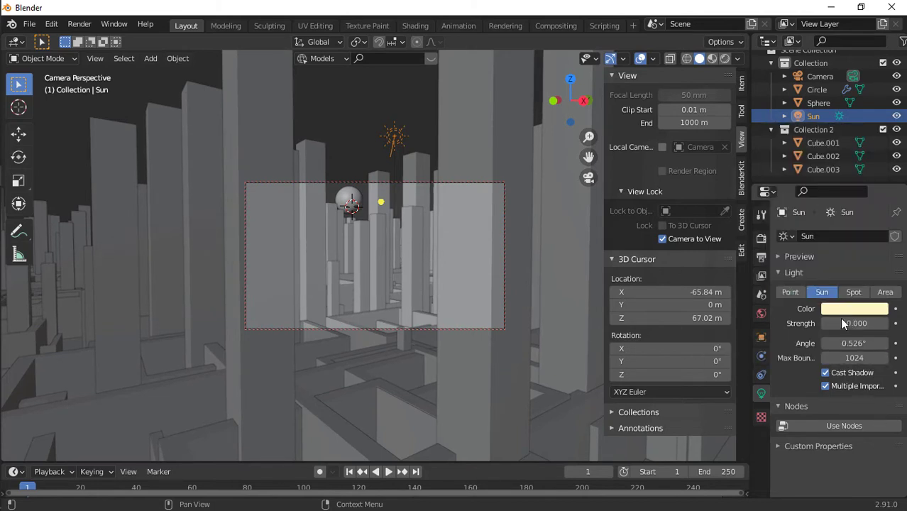
pyautogui.click(839, 309)
pyautogui.click(832, 309)
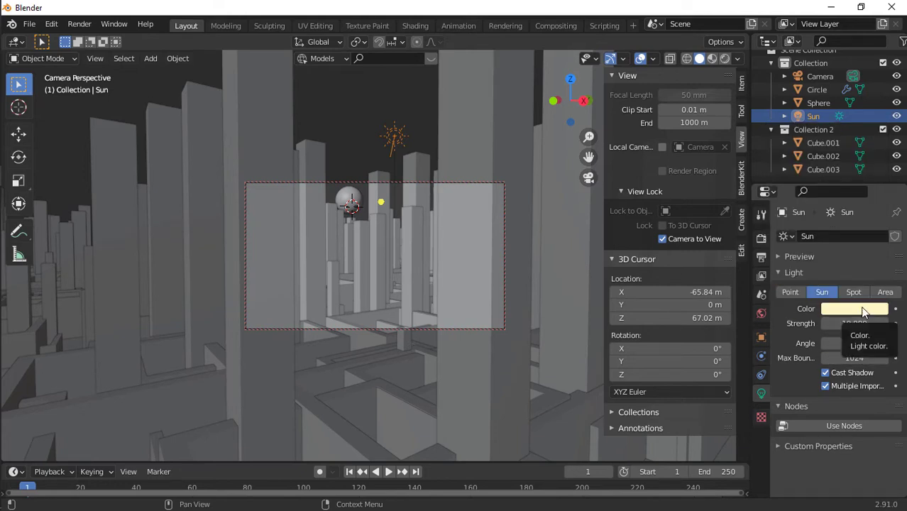
pyautogui.click(861, 309)
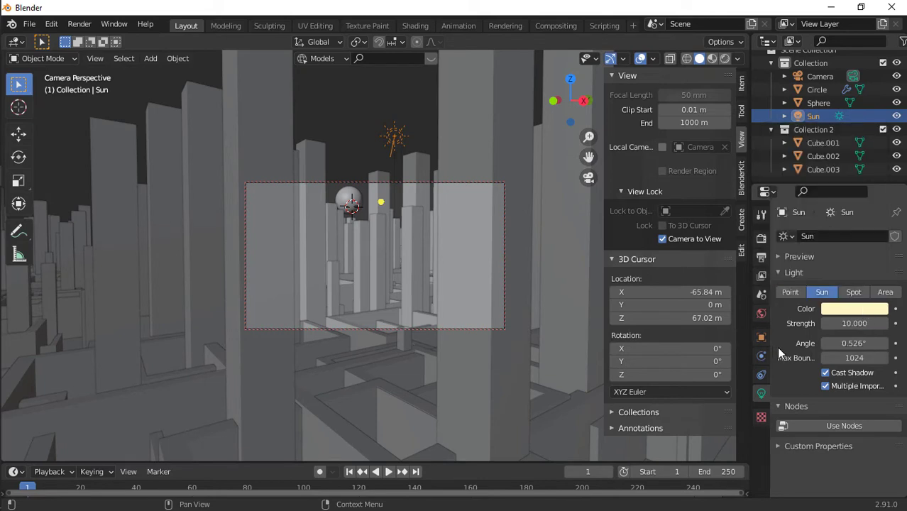
# Select the Circle, examine the world's sky texture settings and preview the scene in rendered shading.
pyautogui.click(349, 245)
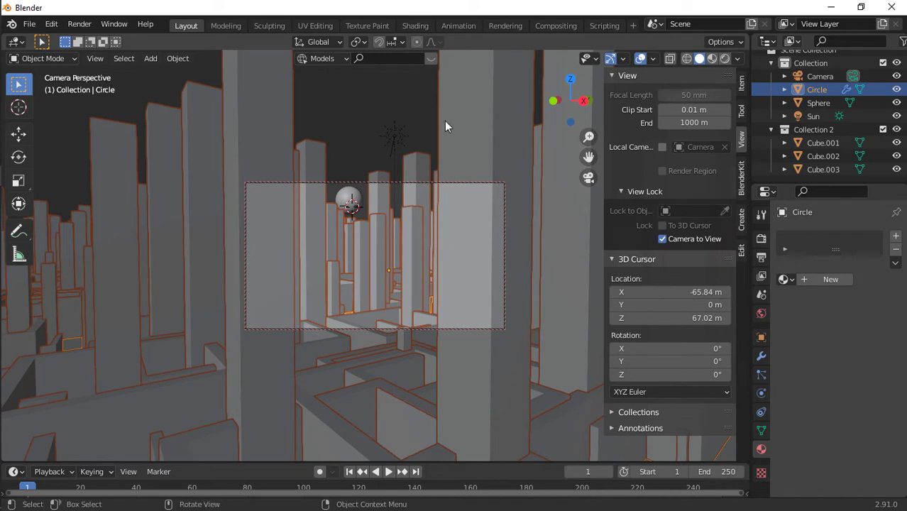
pyautogui.click(761, 313)
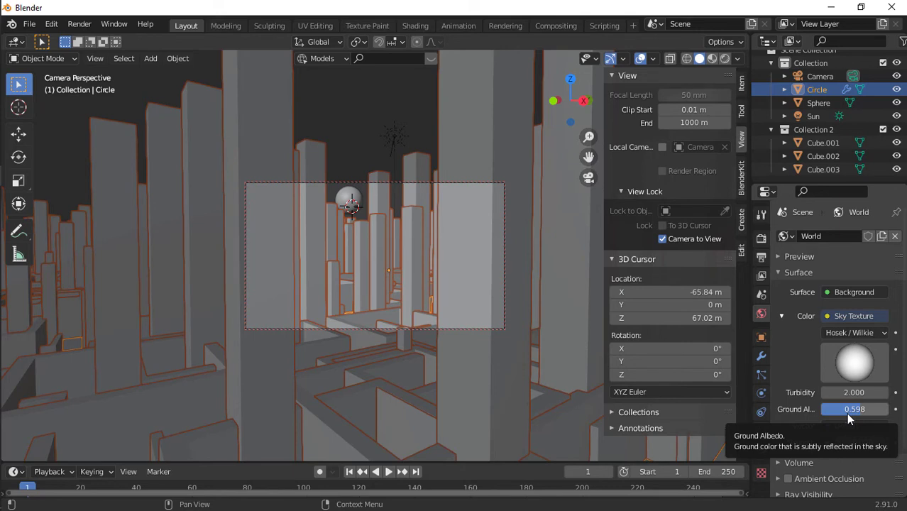
pyautogui.click(724, 61)
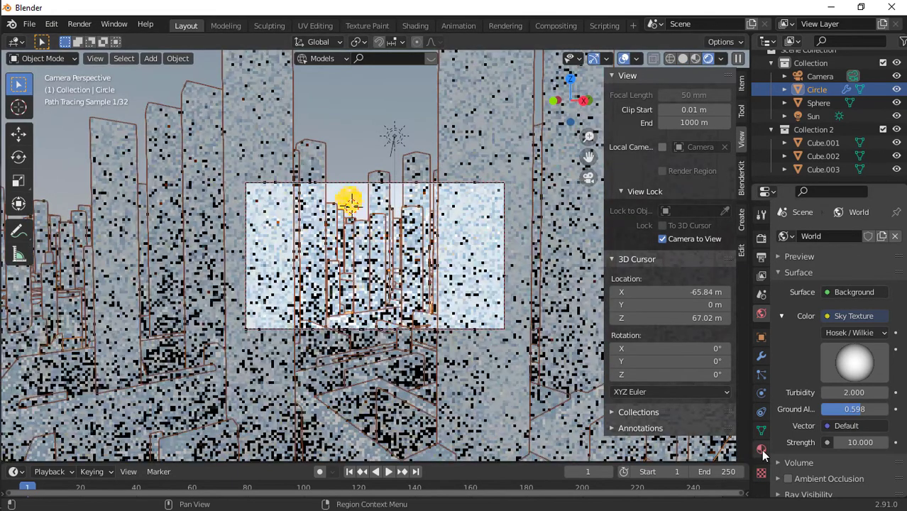
pyautogui.click(760, 449)
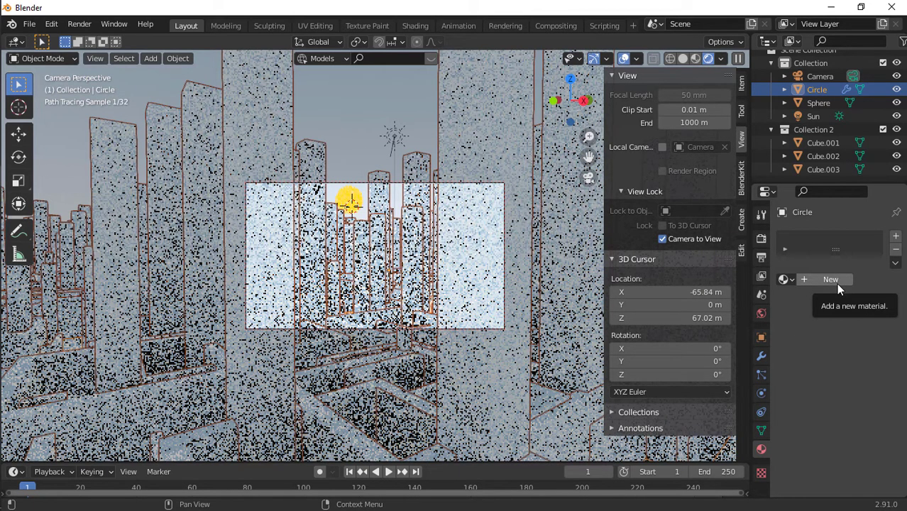
pyautogui.click(836, 283)
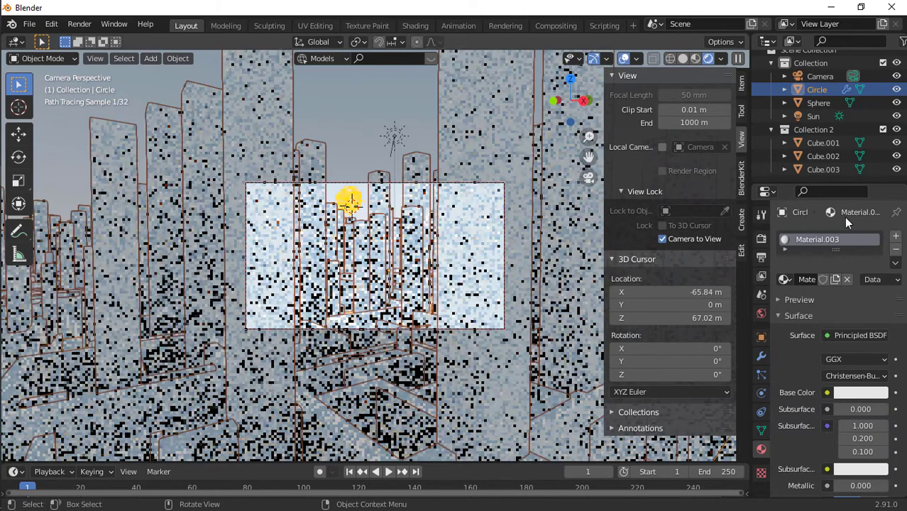
pyautogui.hotkey('ctrl', 'z')
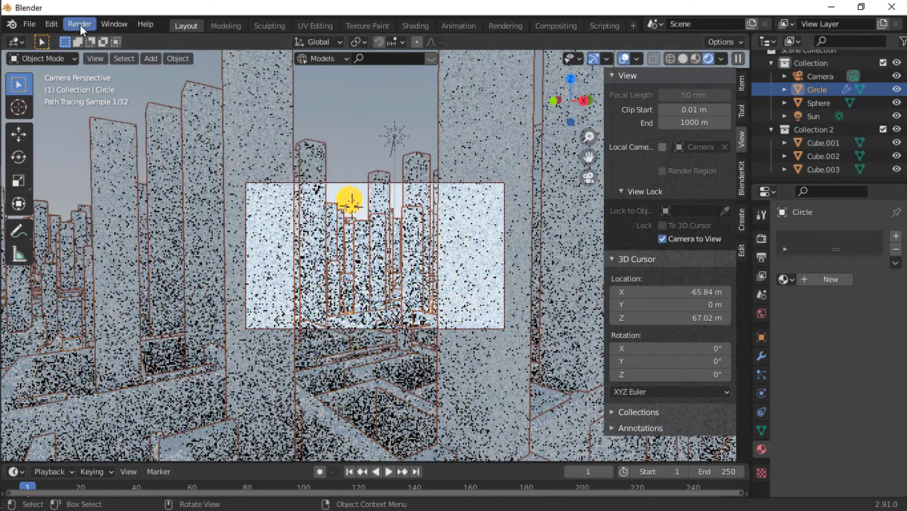
# Return the viewport to solid shading.
pyautogui.click(80, 25)
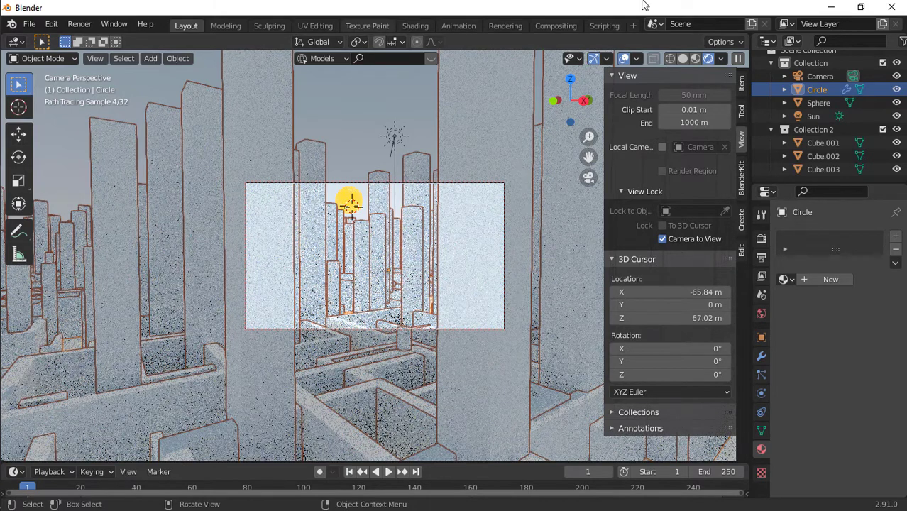
pyautogui.click(683, 54)
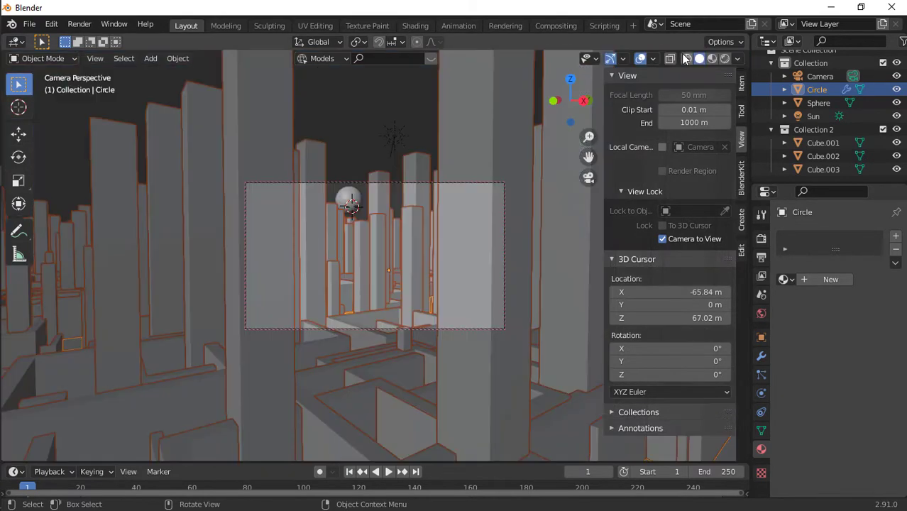